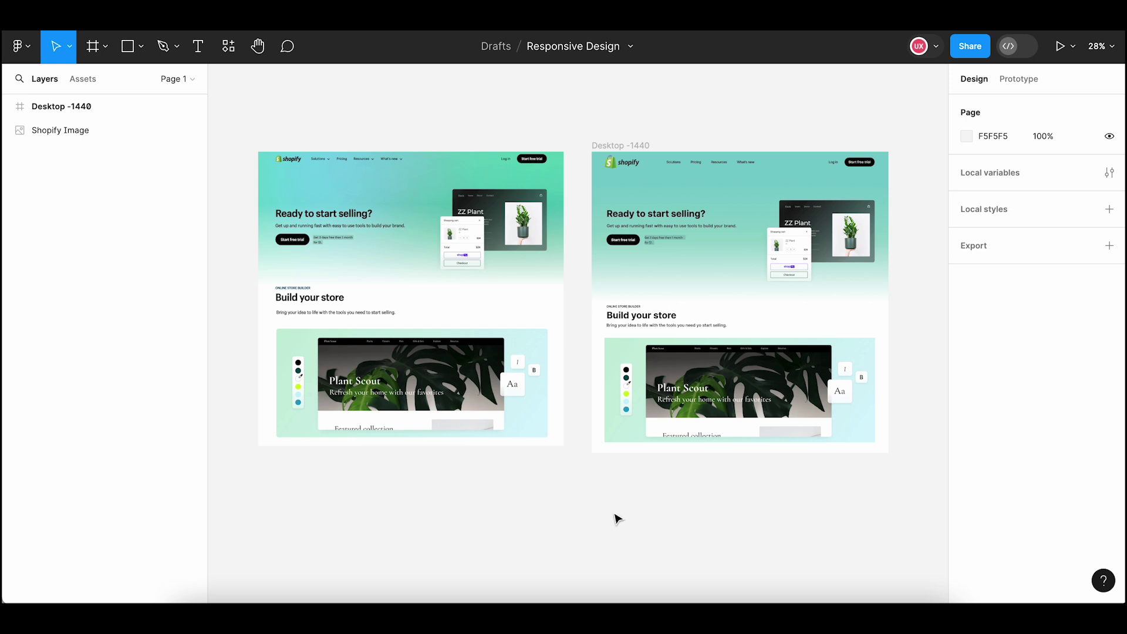
Compare the Shopify reference image with the Desktop - 1440 frame, checking the header and trying the frame's right-edge resizing
click(322, 183)
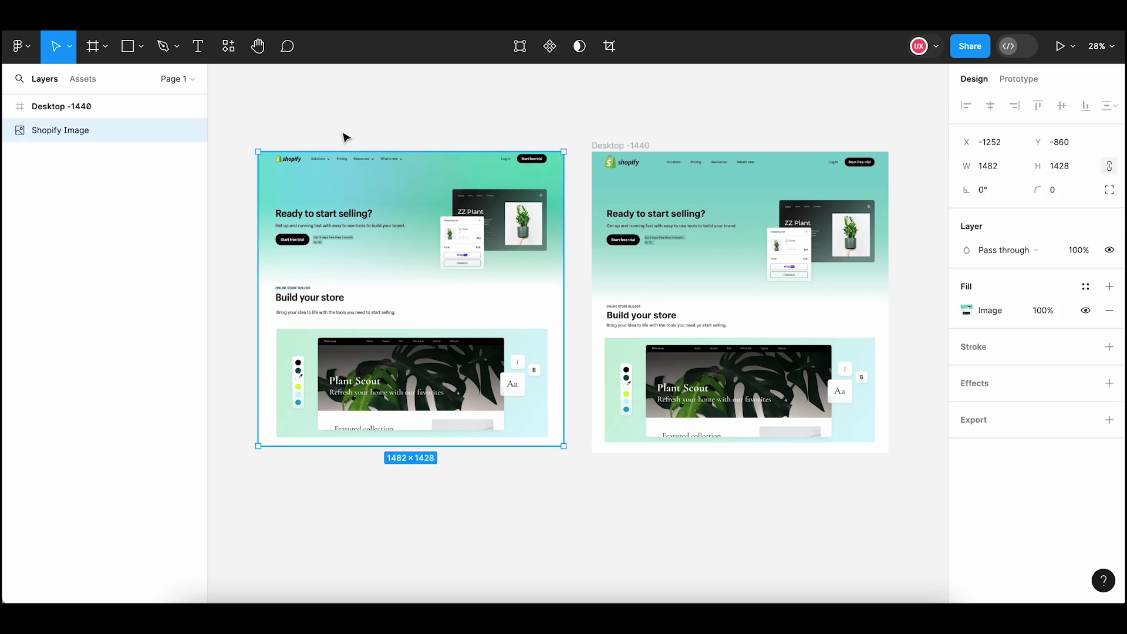
scroll(313, 221, up, 2)
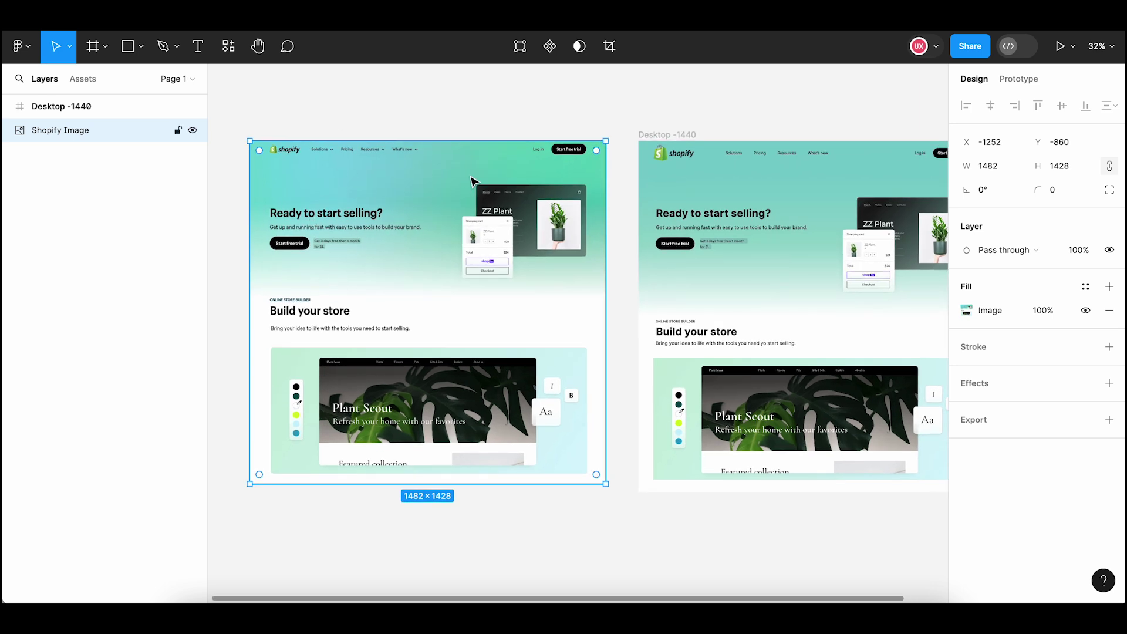
click(665, 117)
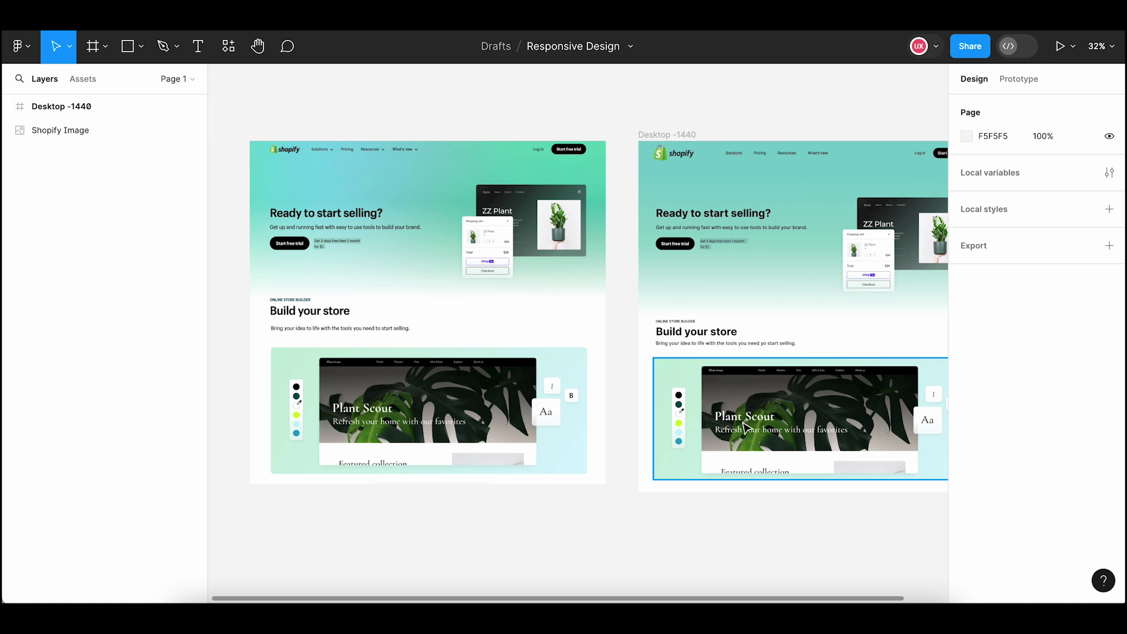
scroll(712, 534, right, 5)
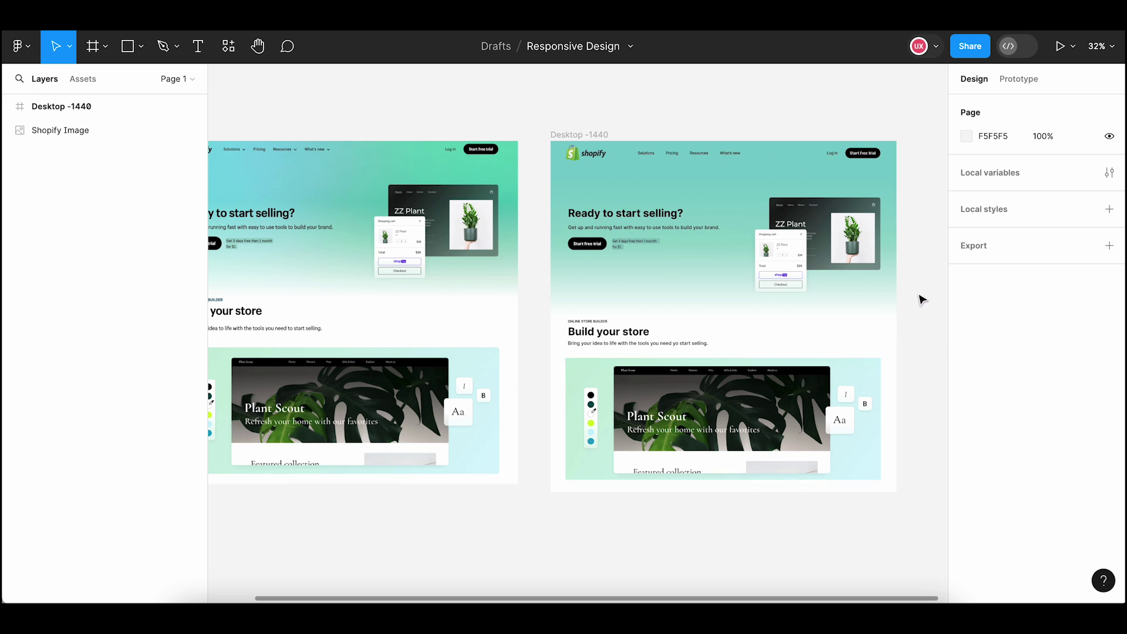
scroll(921, 299, up, 2)
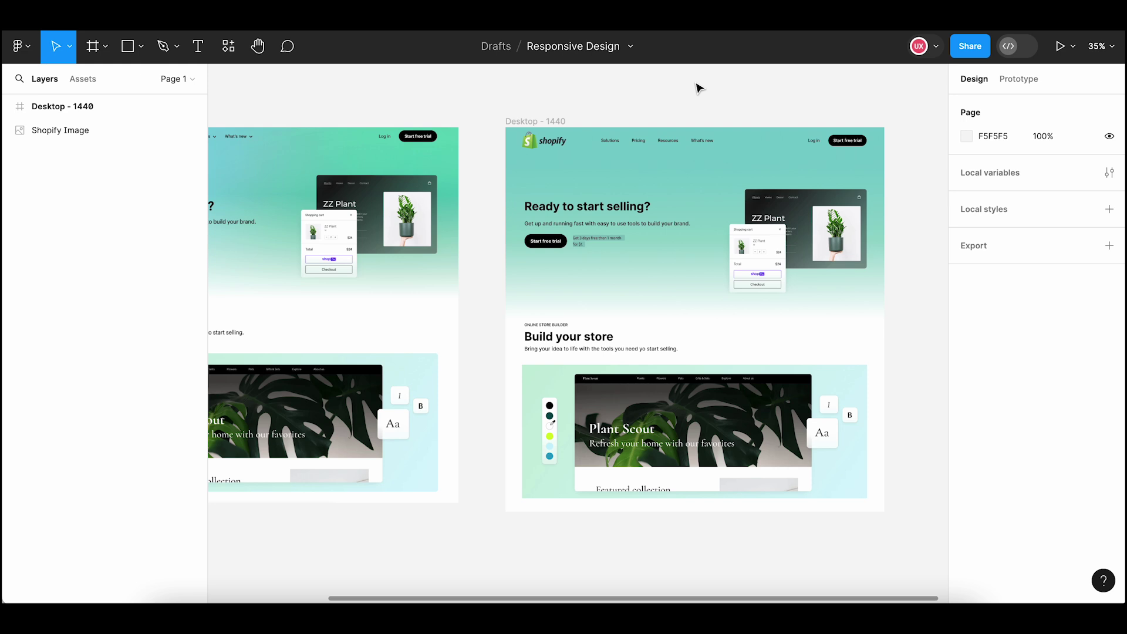
click(557, 122)
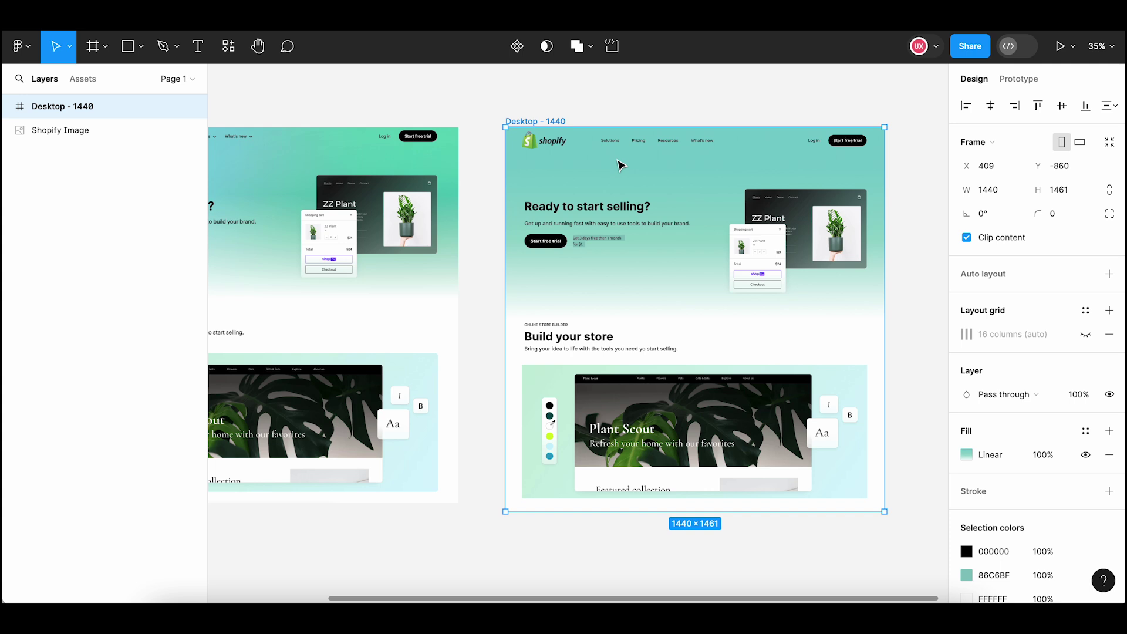
click(595, 149)
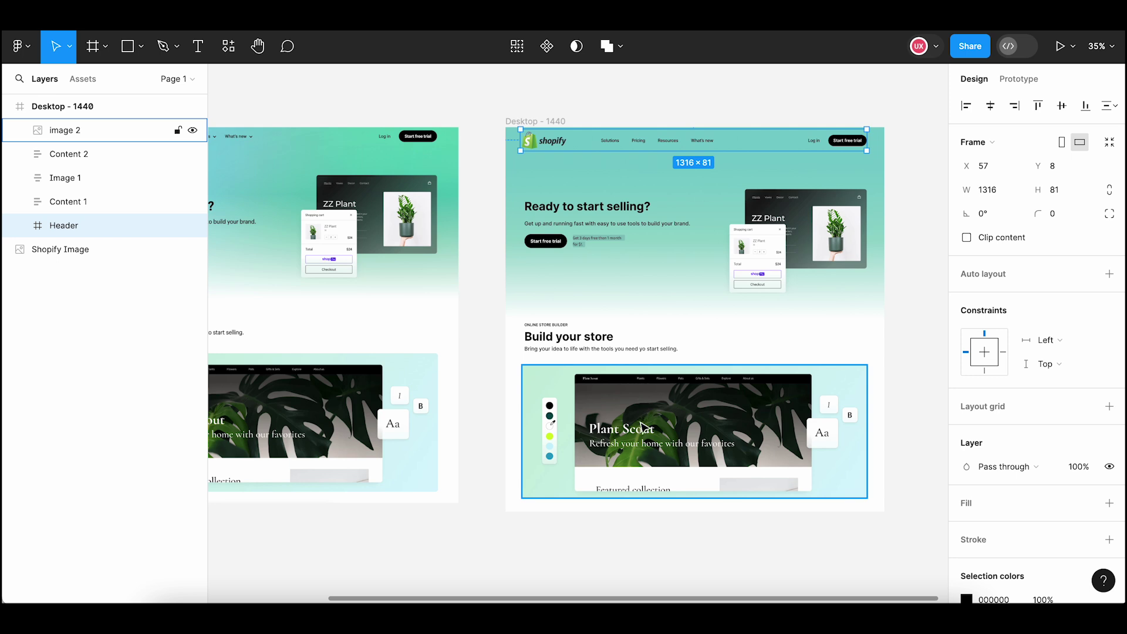
click(616, 96)
click(559, 121)
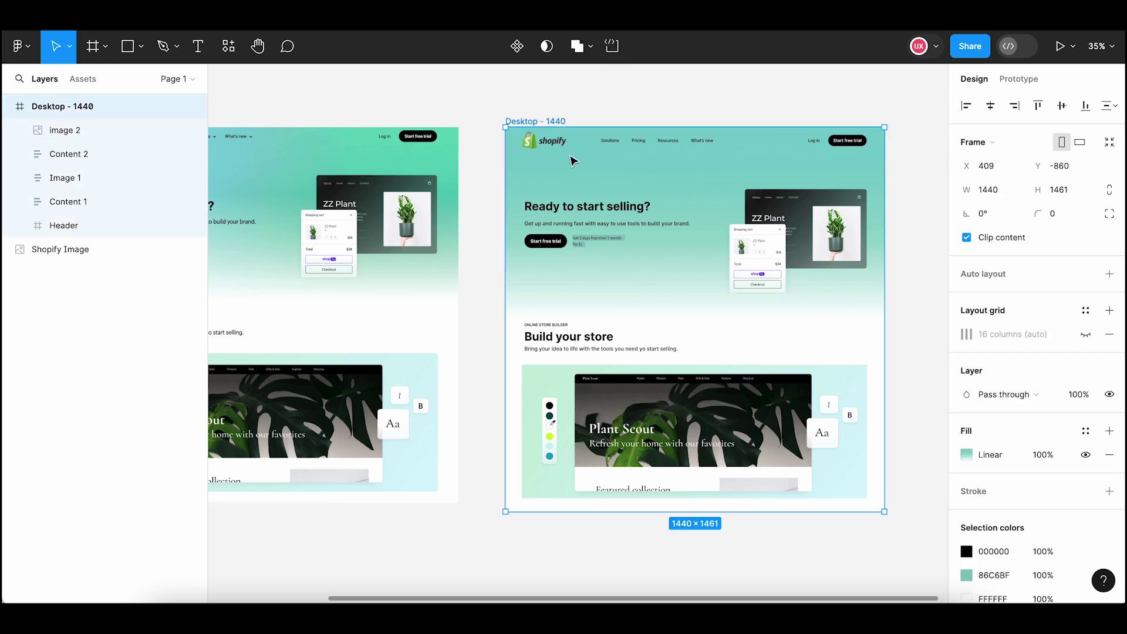
mouse_move(887, 307)
mouse_down()
mouse_move(738, 314)
mouse_move(884, 314)
mouse_up()
click(705, 117)
Ungroup the Header frame so the logo, Menu and Actions sit directly inside the Desktop - 1440 frame
scroll(659, 148, up, 5)
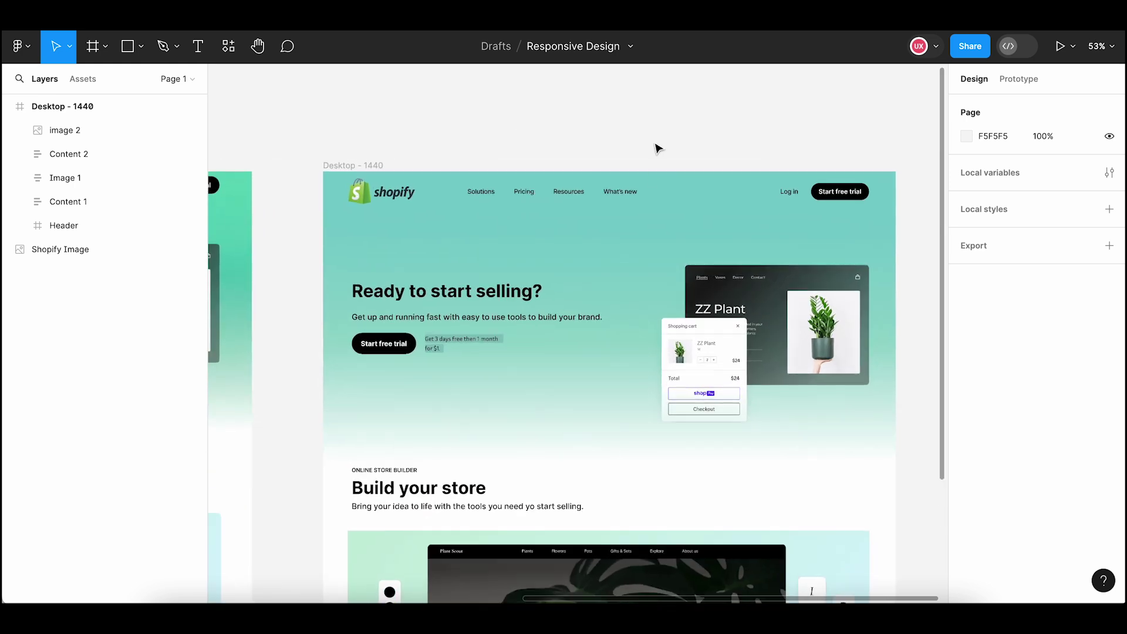
scroll(658, 148, down, 2)
click(516, 136)
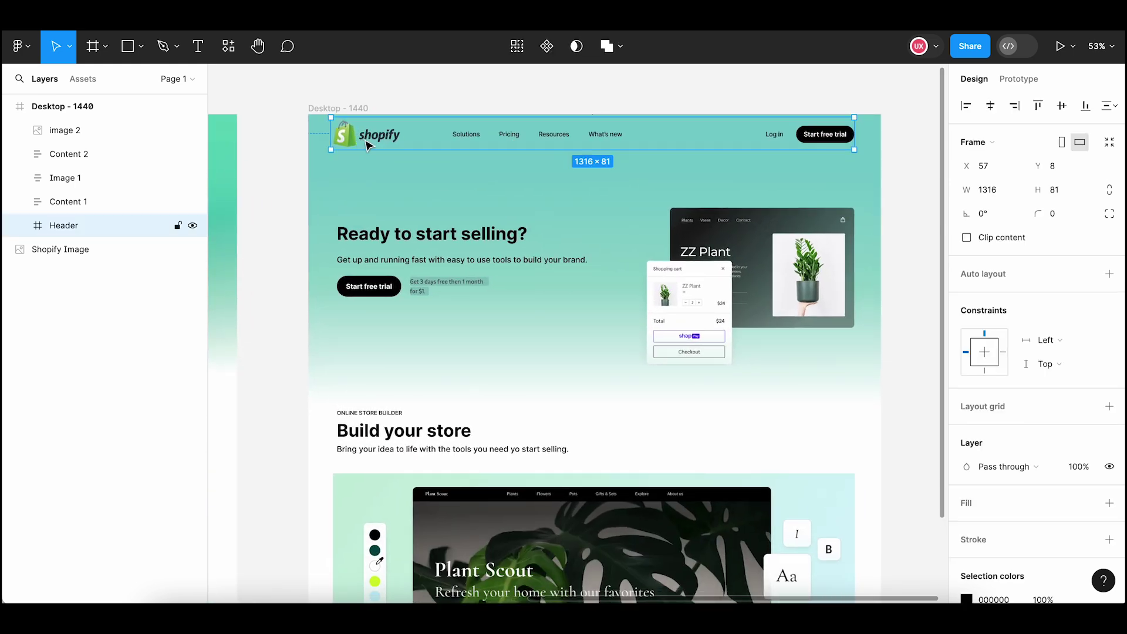
right_click(72, 228)
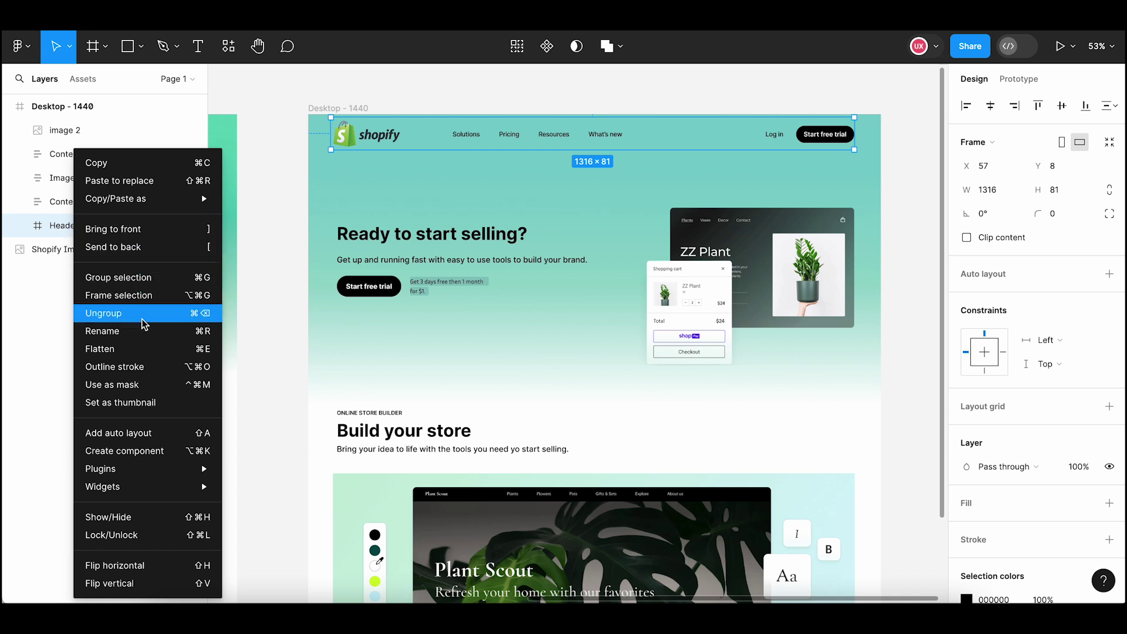
click(161, 319)
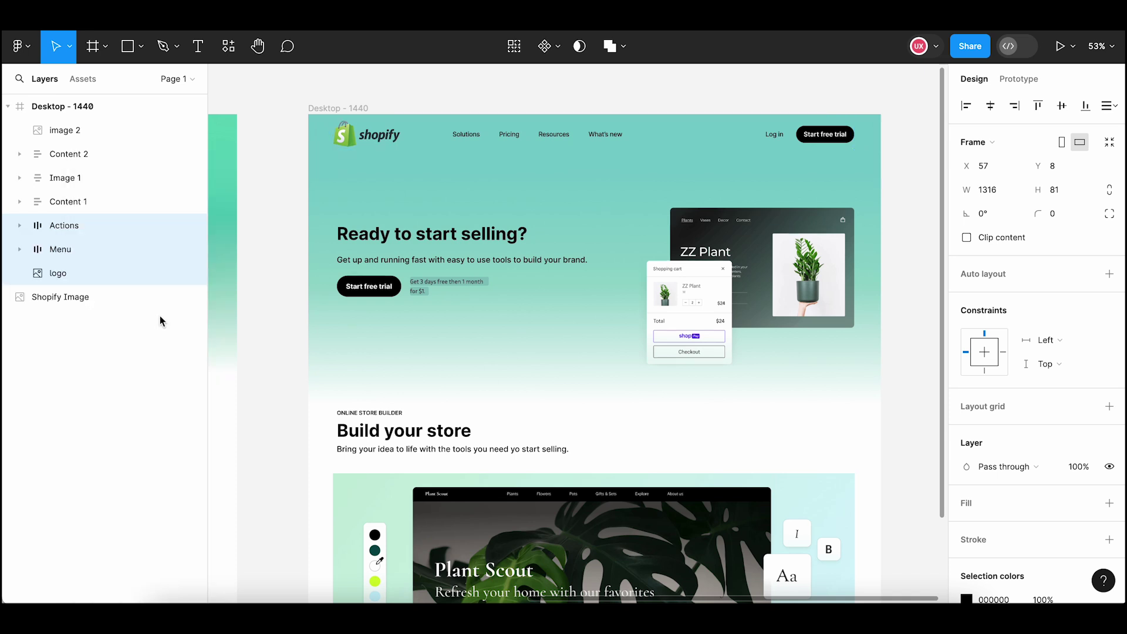
key(Escape)
Check the logo's constraints and set the Menu's horizontal constraint to Center
click(381, 140)
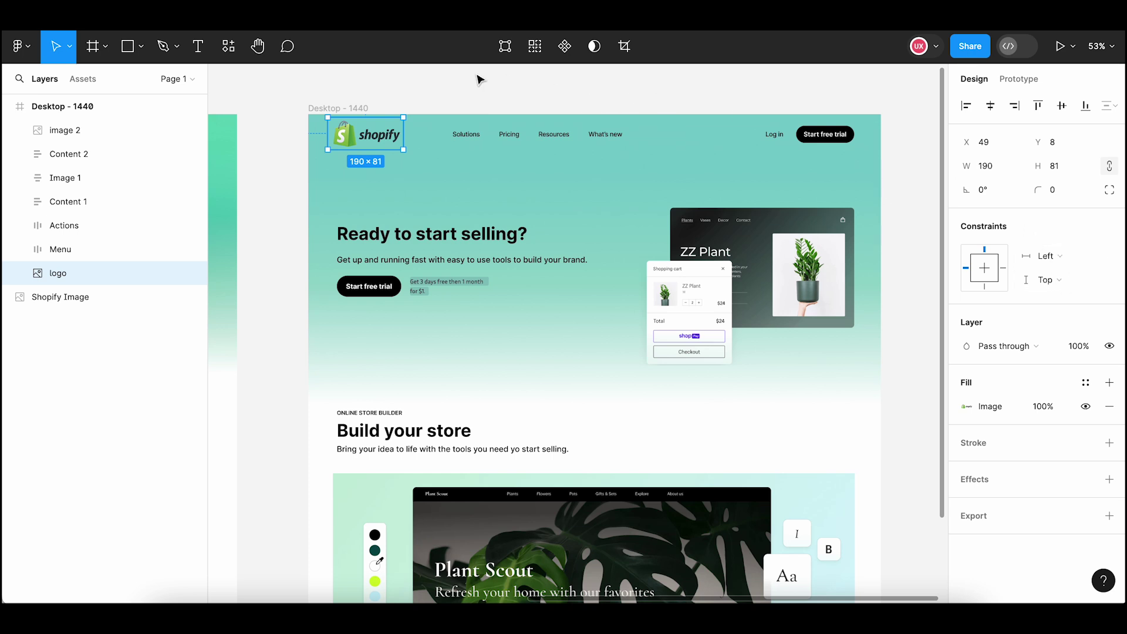
click(493, 138)
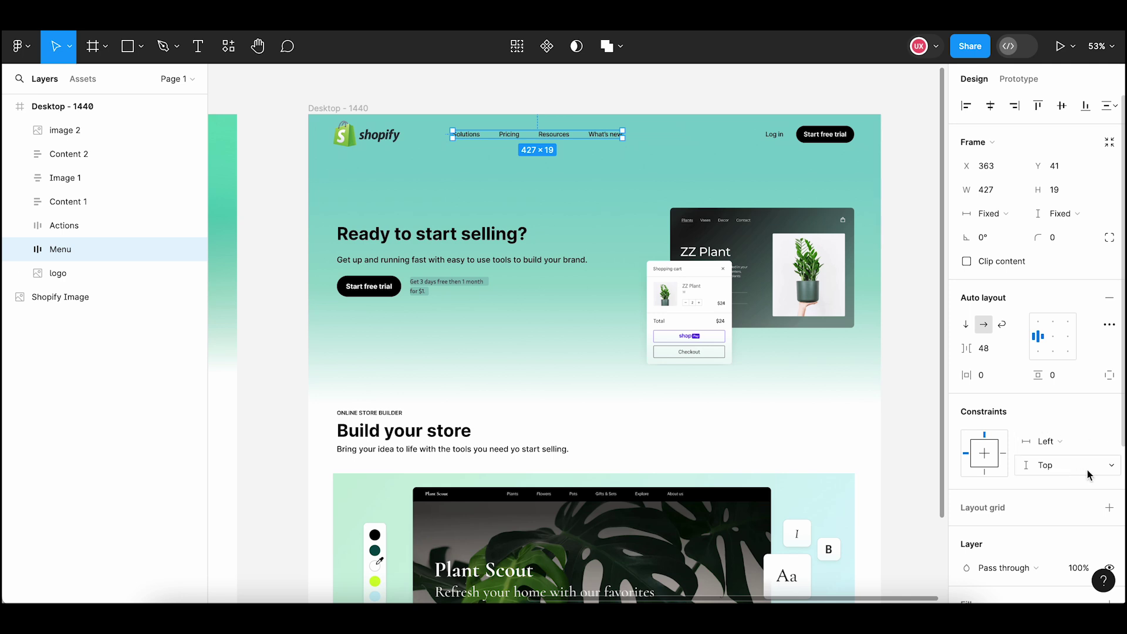
click(1109, 447)
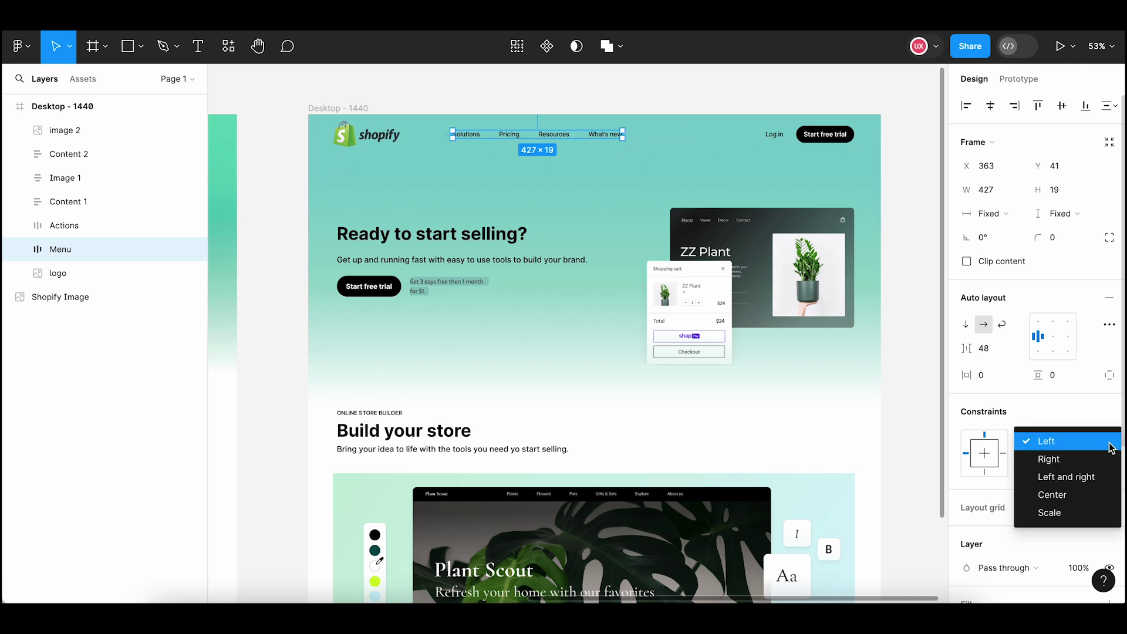
click(1095, 502)
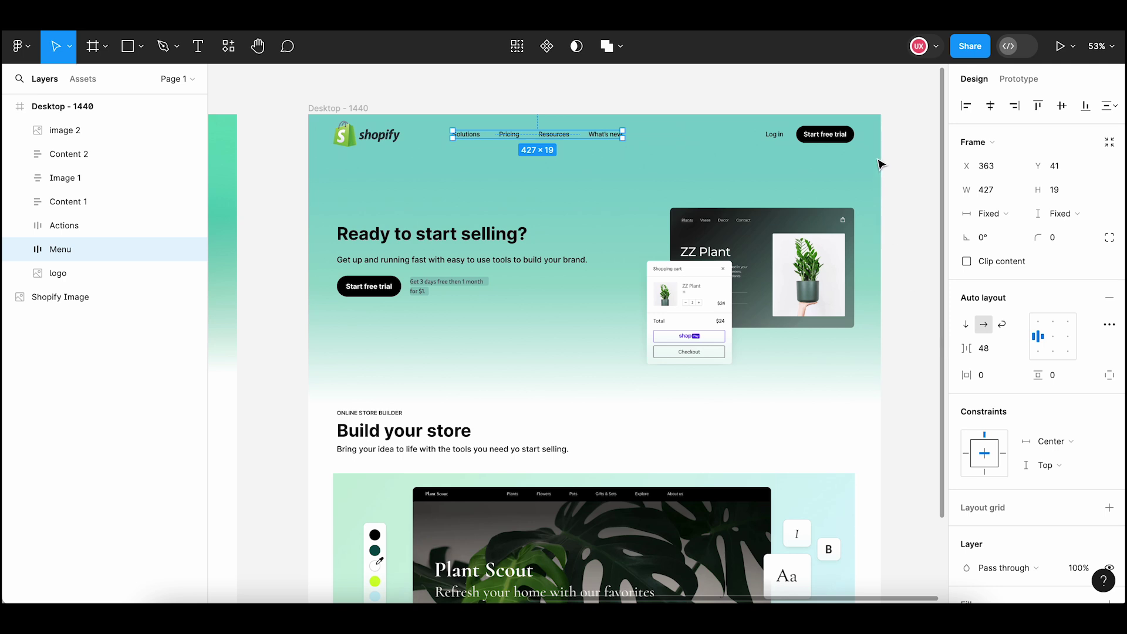
Set the horizontal constraint of the Actions group, with the log-in link and trial button, to Right
click(828, 139)
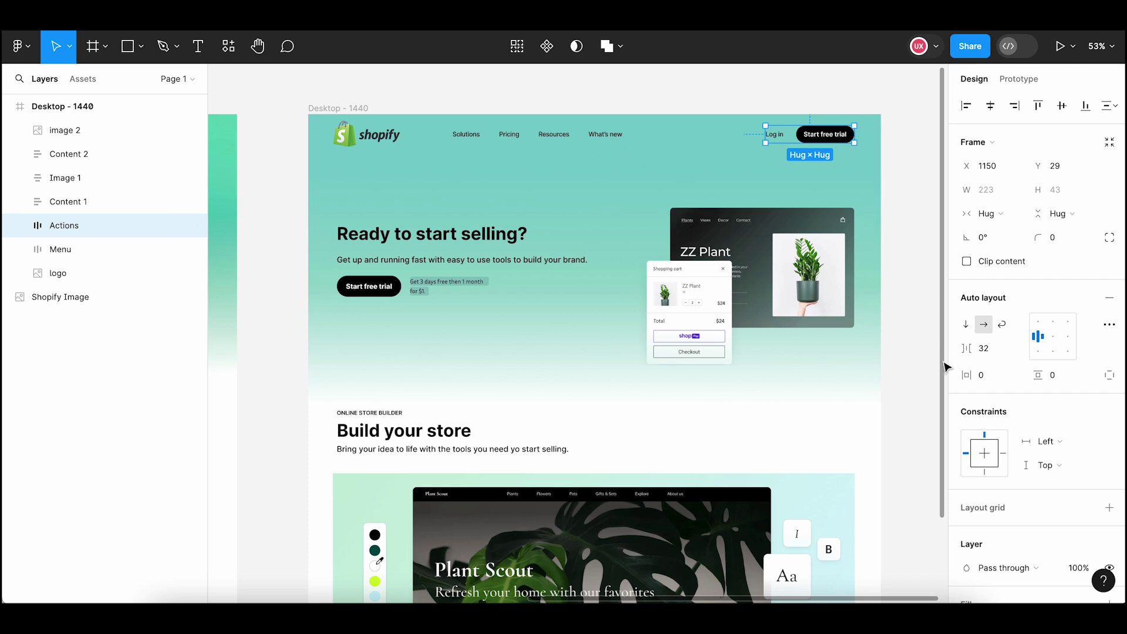
click(1084, 440)
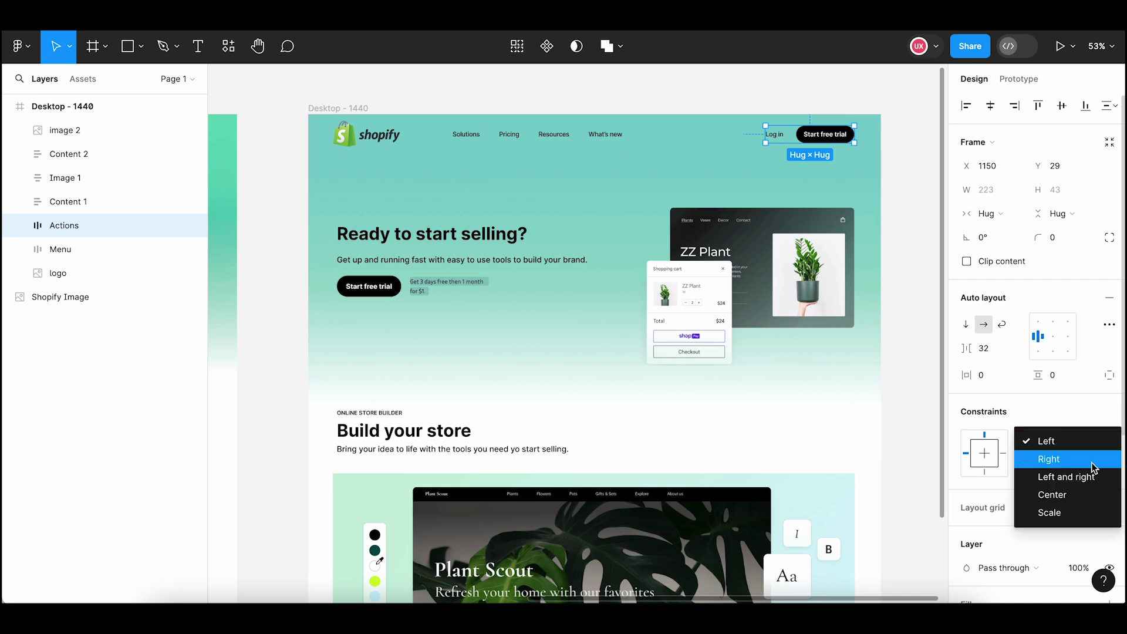
click(1093, 460)
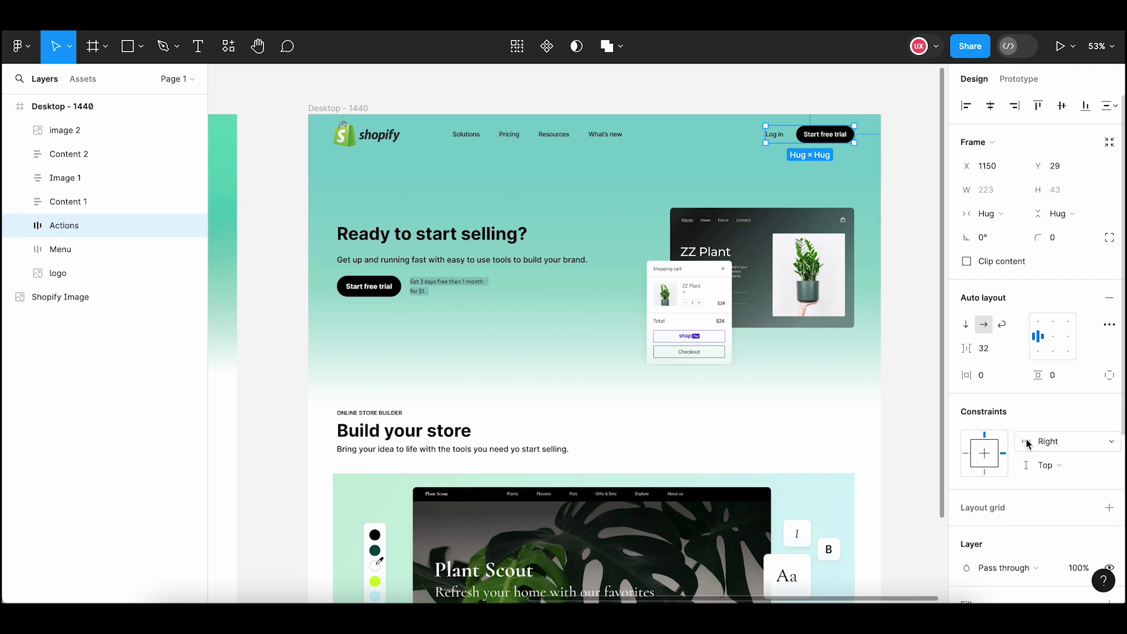
click(920, 322)
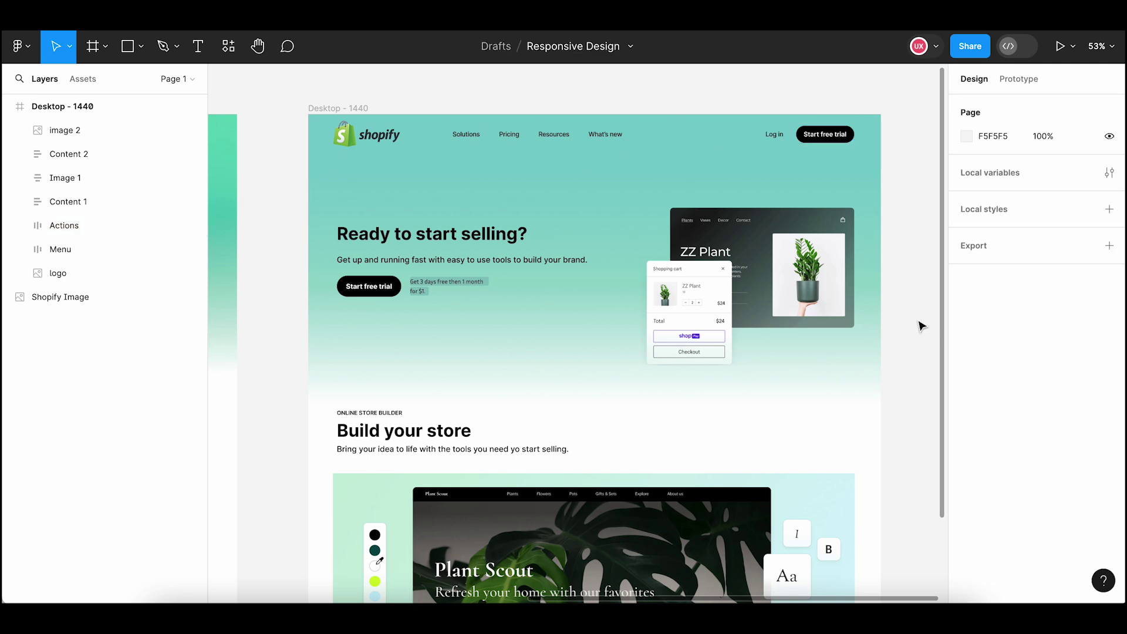
Test the header constraints by narrowing the Desktop - 1440 frame to about 1176 wide, widening it to about 1272, and restoring its original width
click(355, 108)
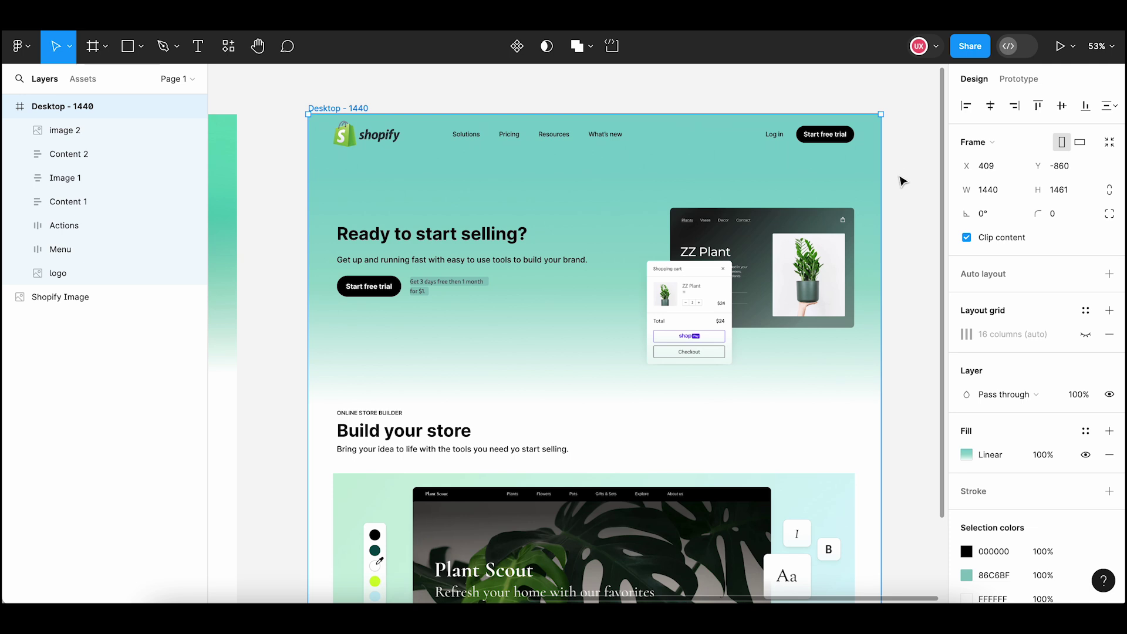
drag(880, 177, 774, 170)
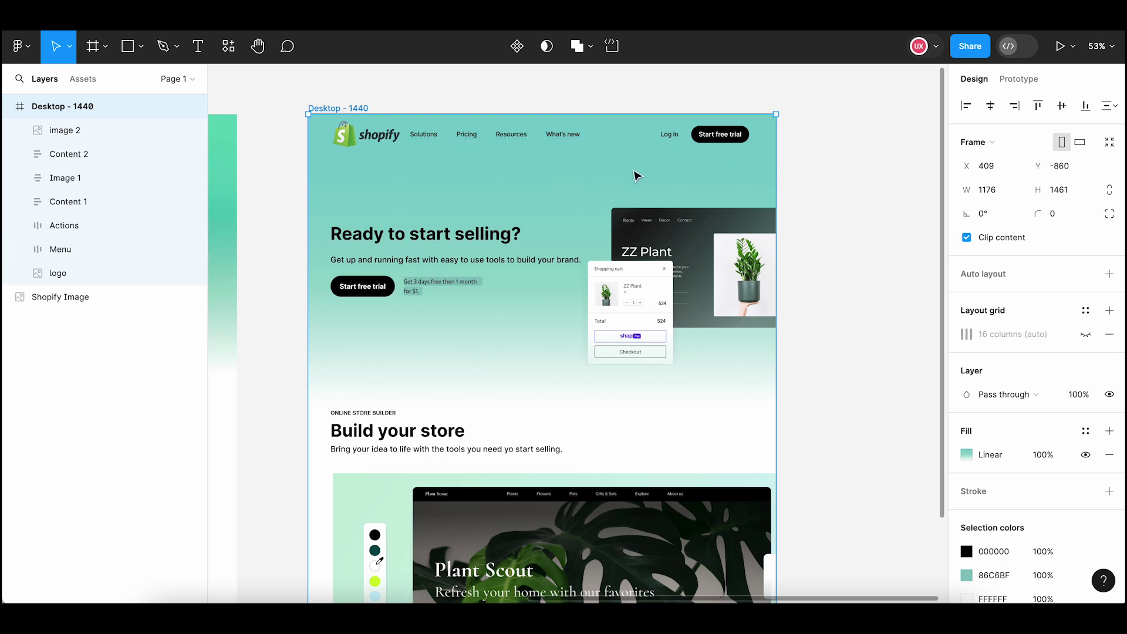
drag(774, 167, 813, 176)
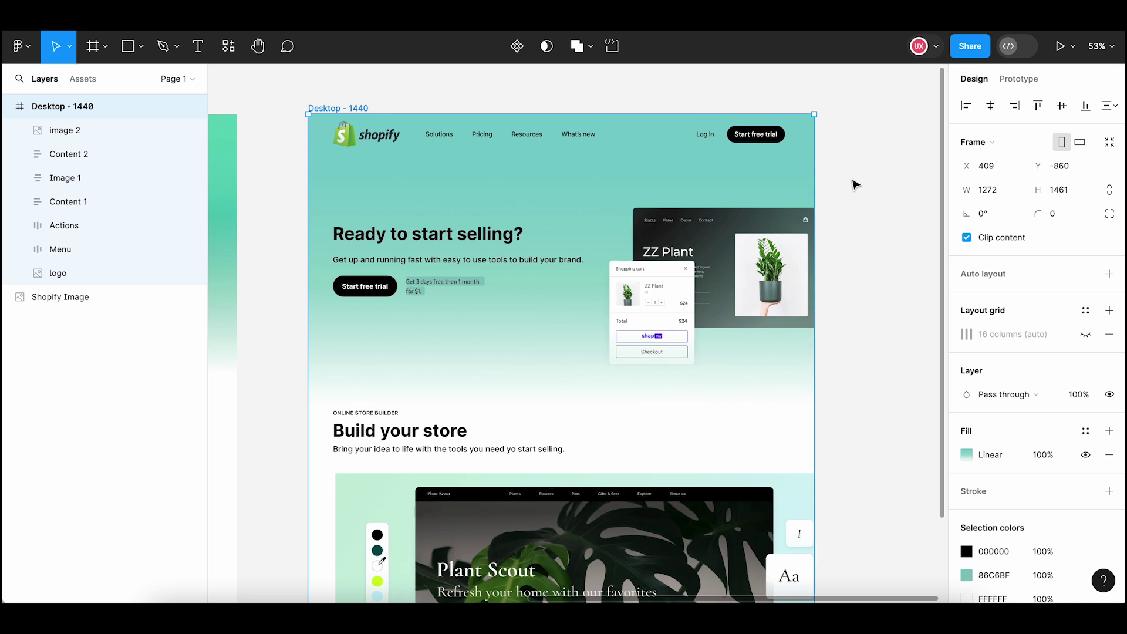
click(896, 194)
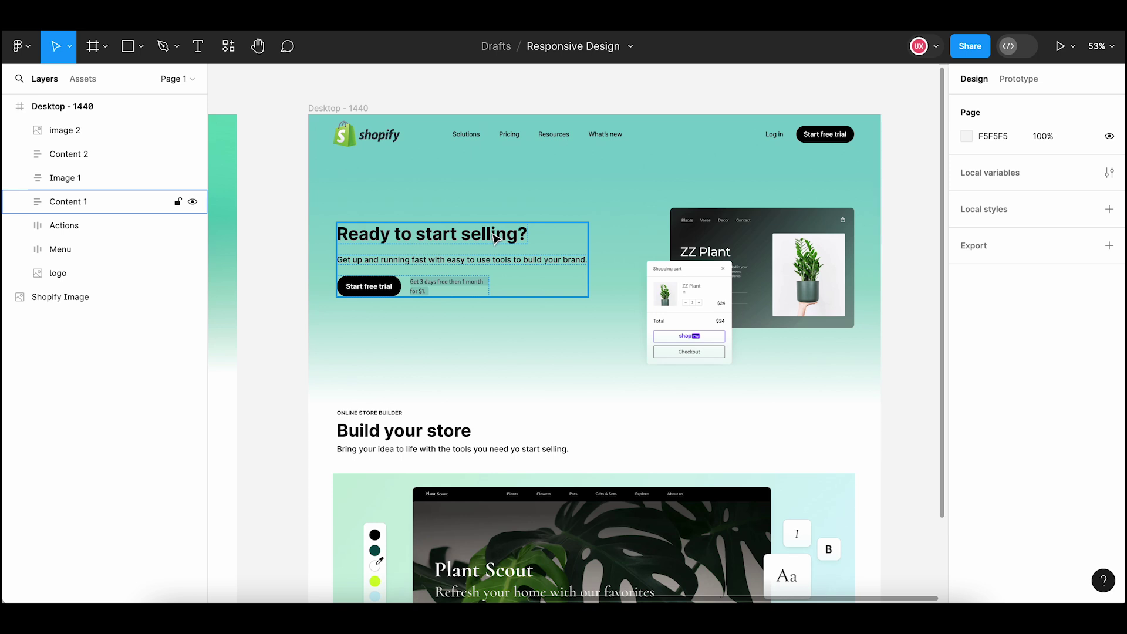
Select Content 1 and Image 1 in the hero area and wrap both in one new frame
click(535, 280)
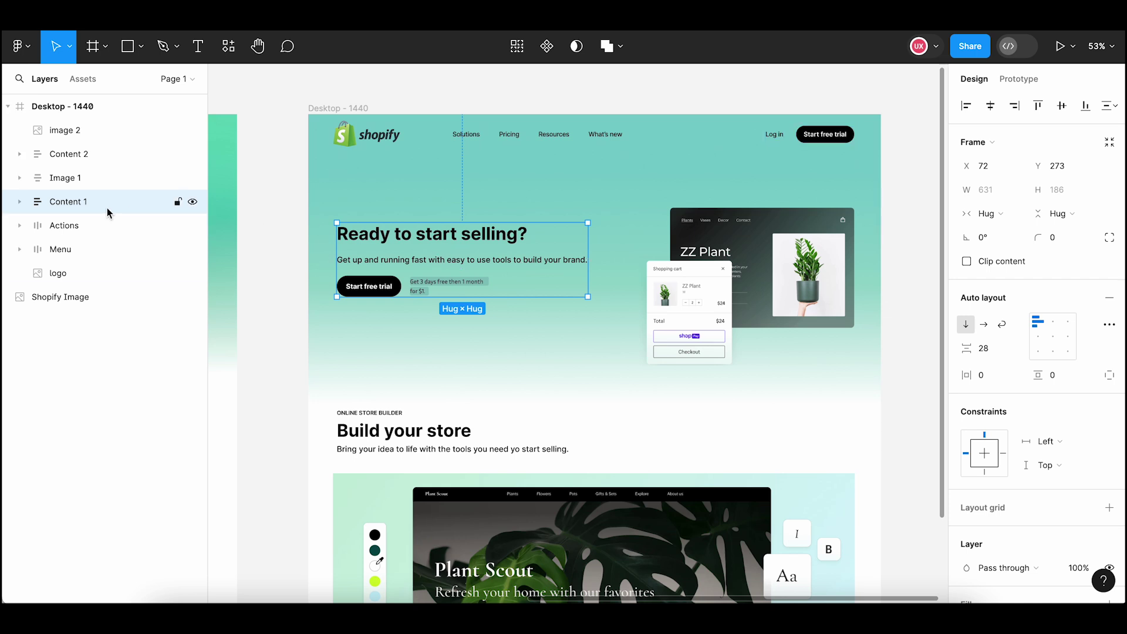
click(651, 275)
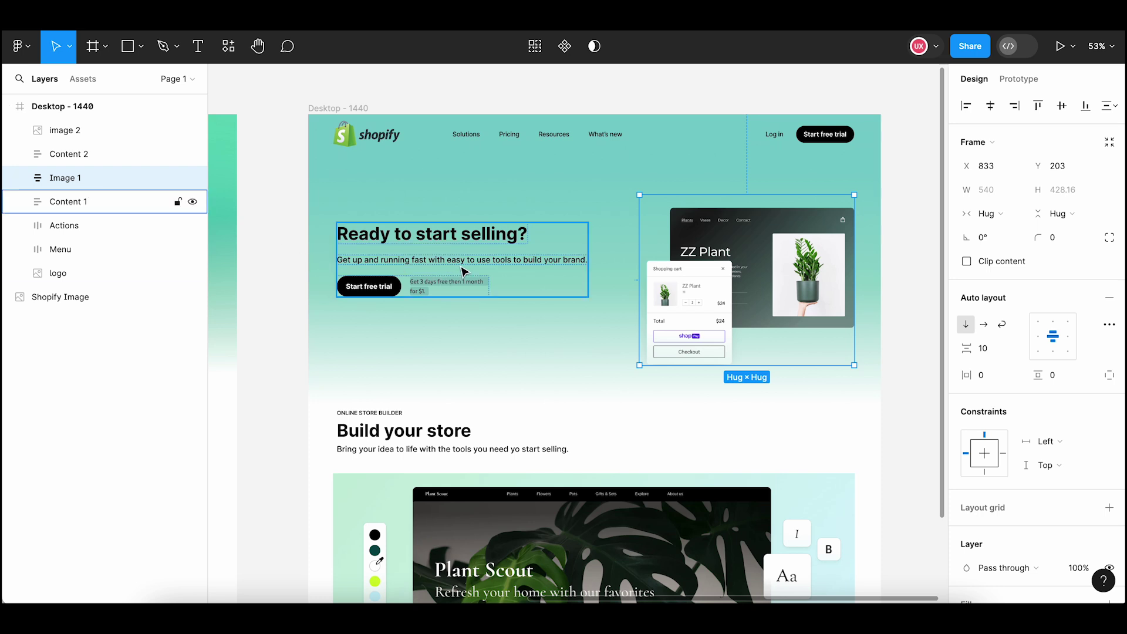
click(492, 267)
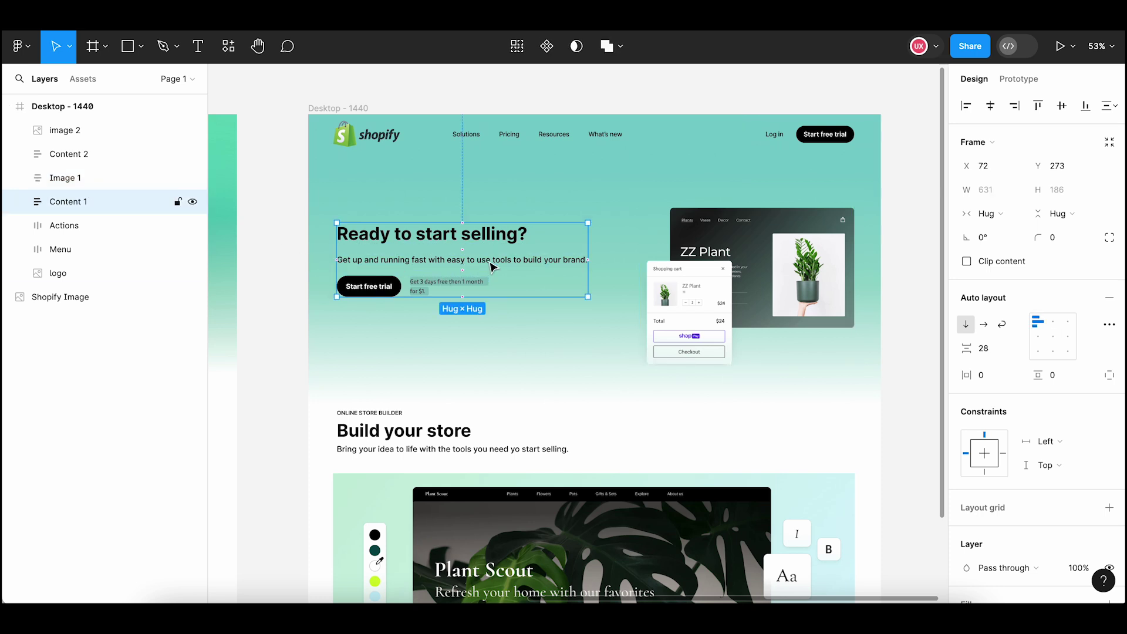
shift+click(710, 260)
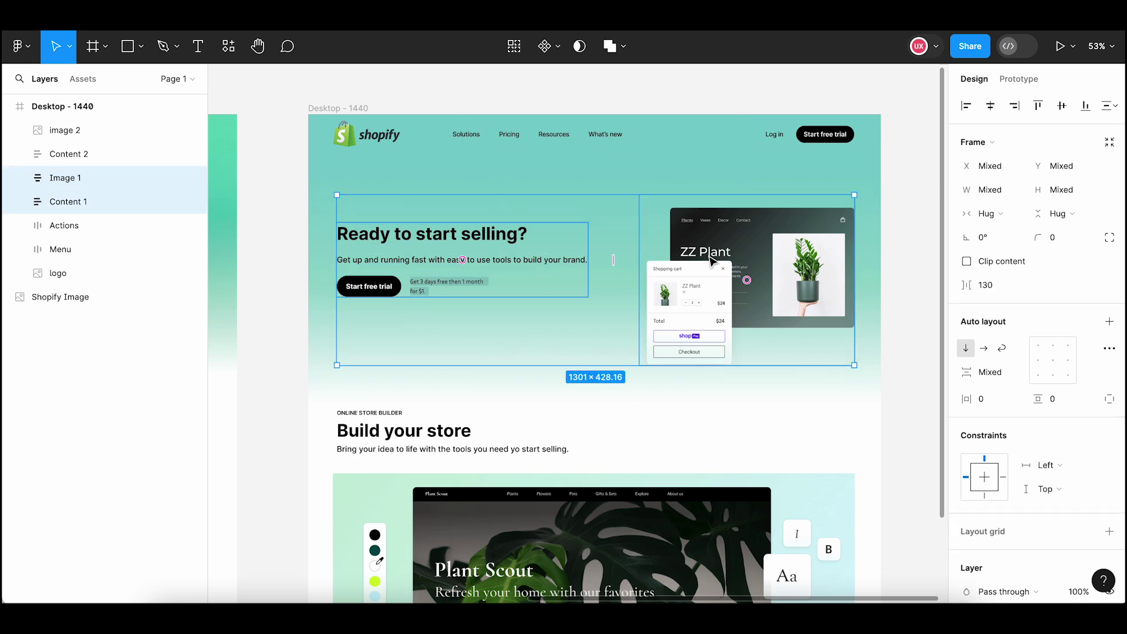
right_click(84, 177)
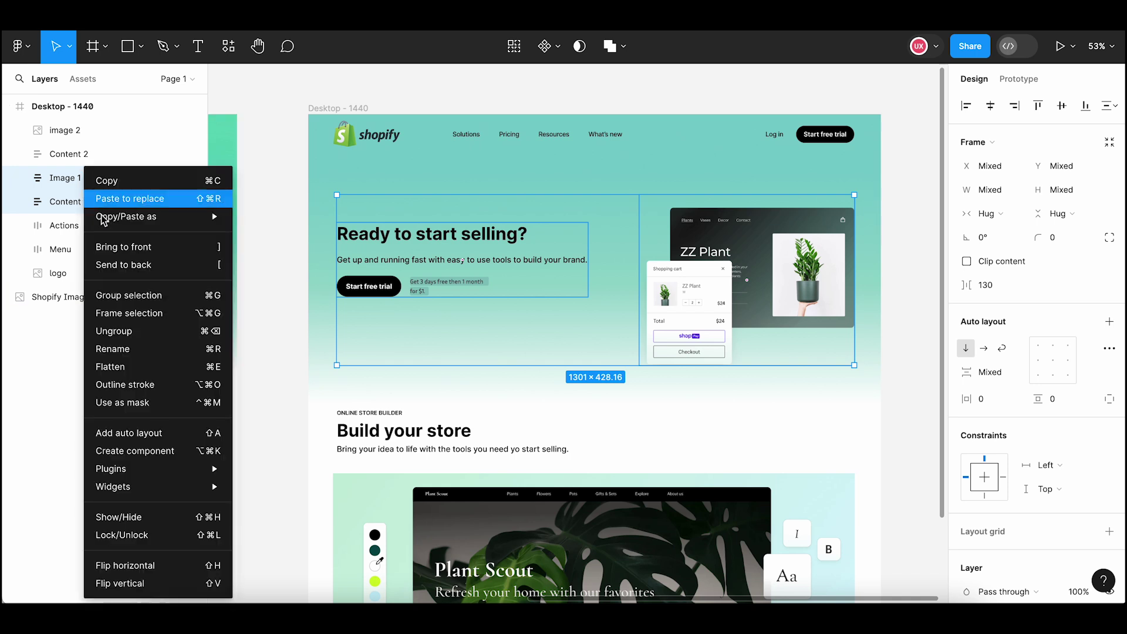
click(179, 321)
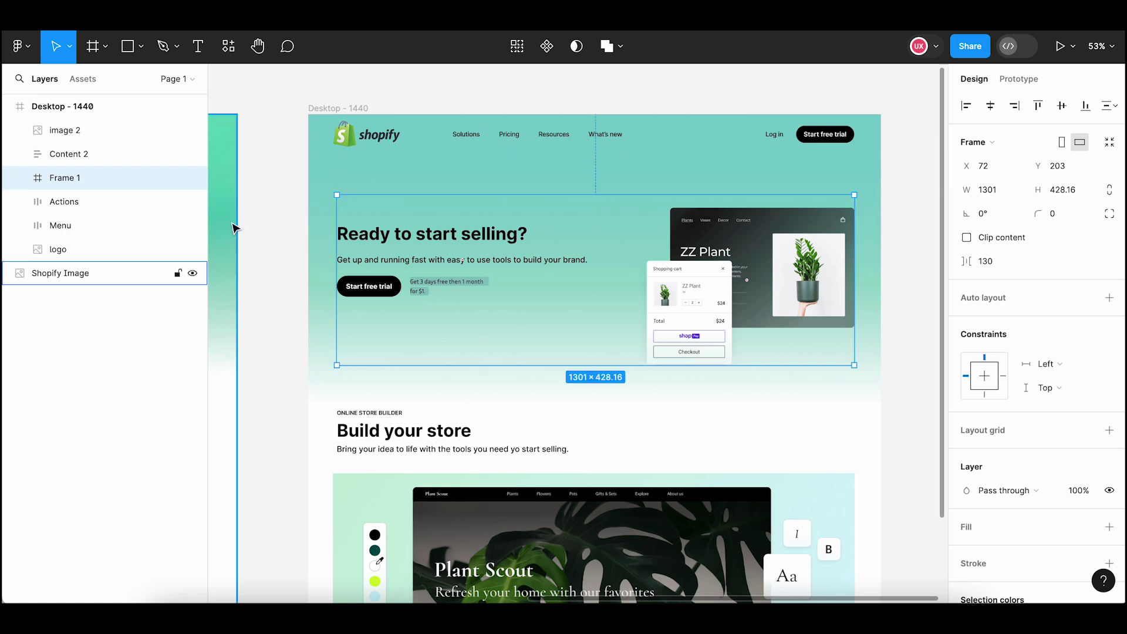
Rename the new frame around the hero text and image as Section 1
double_click(76, 181)
text(Section)
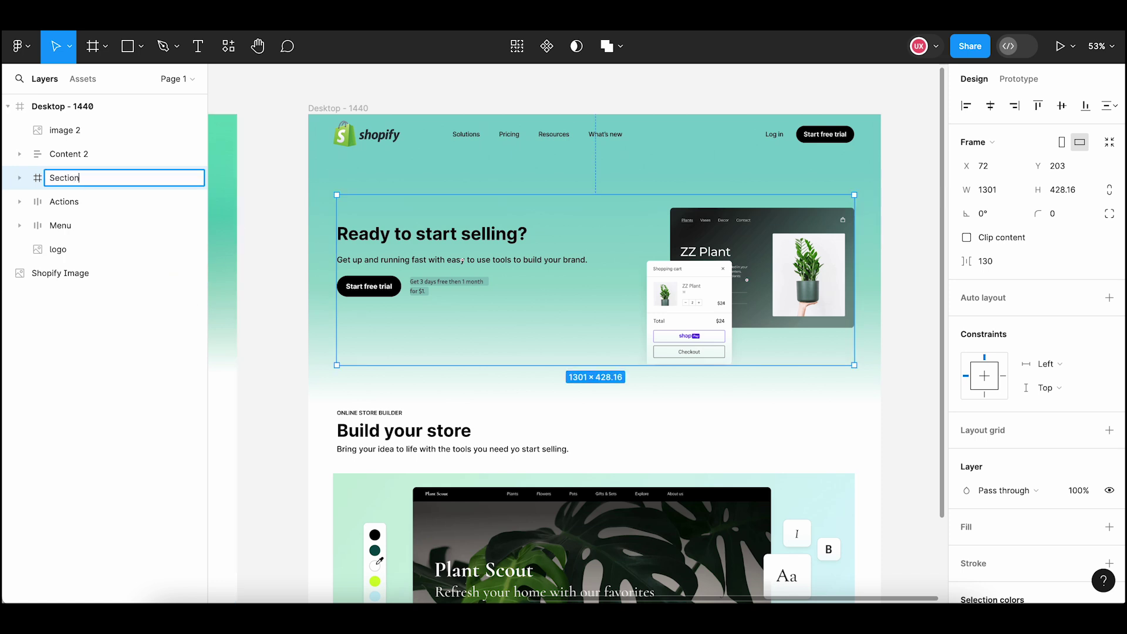
text( 1)
key(Return)
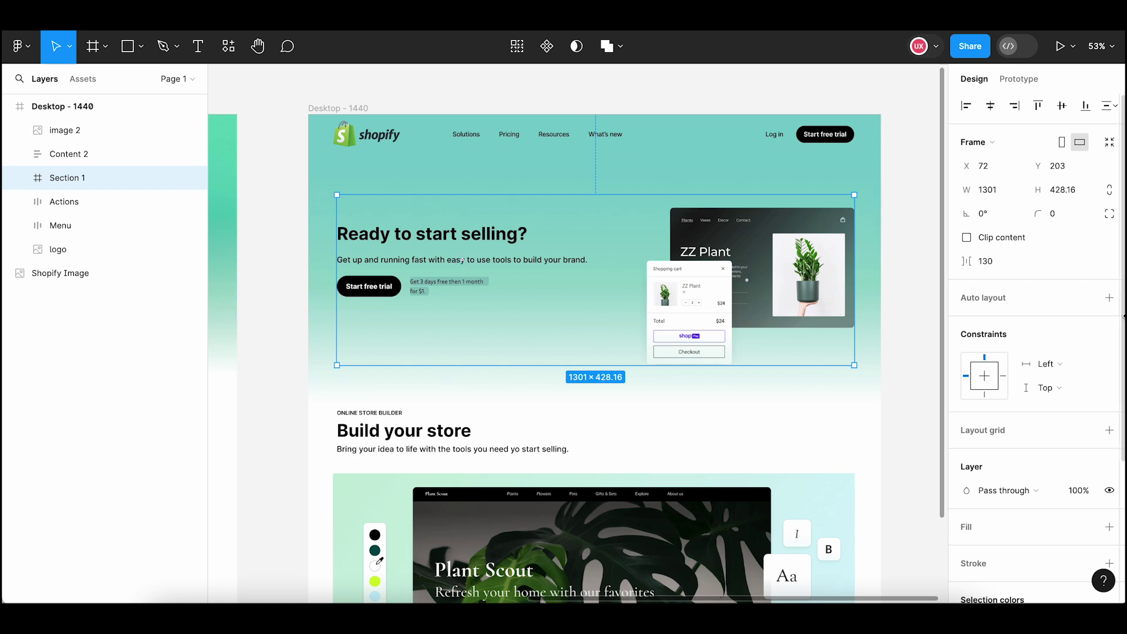
Add auto layout to Section 1, keeping the horizontal direction and the 130 spacing between its items
click(1109, 298)
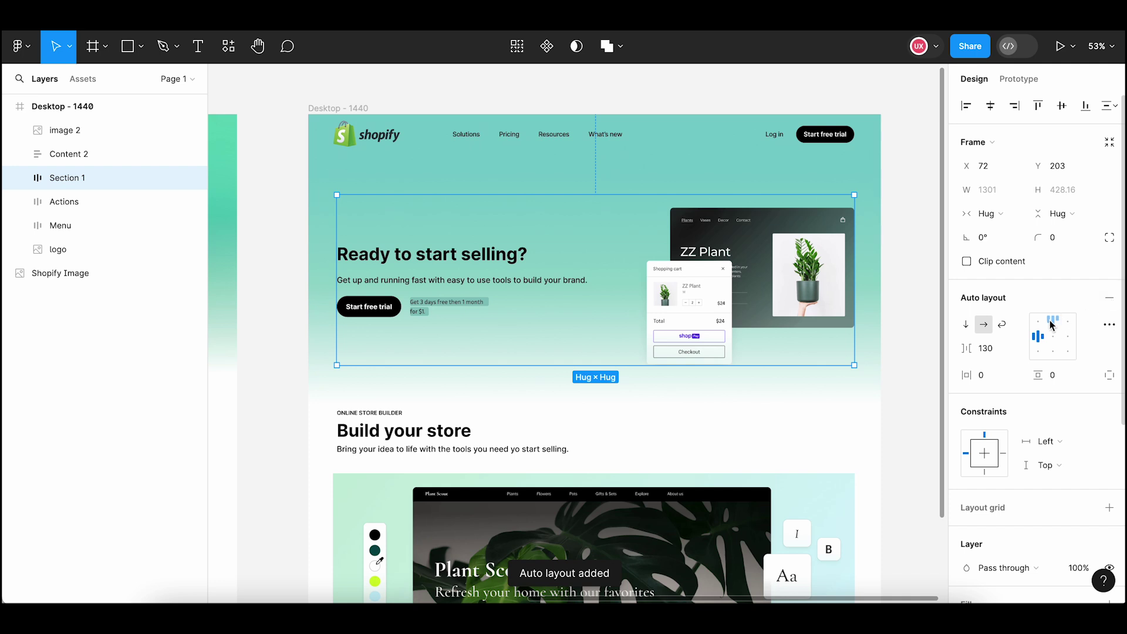
click(996, 350)
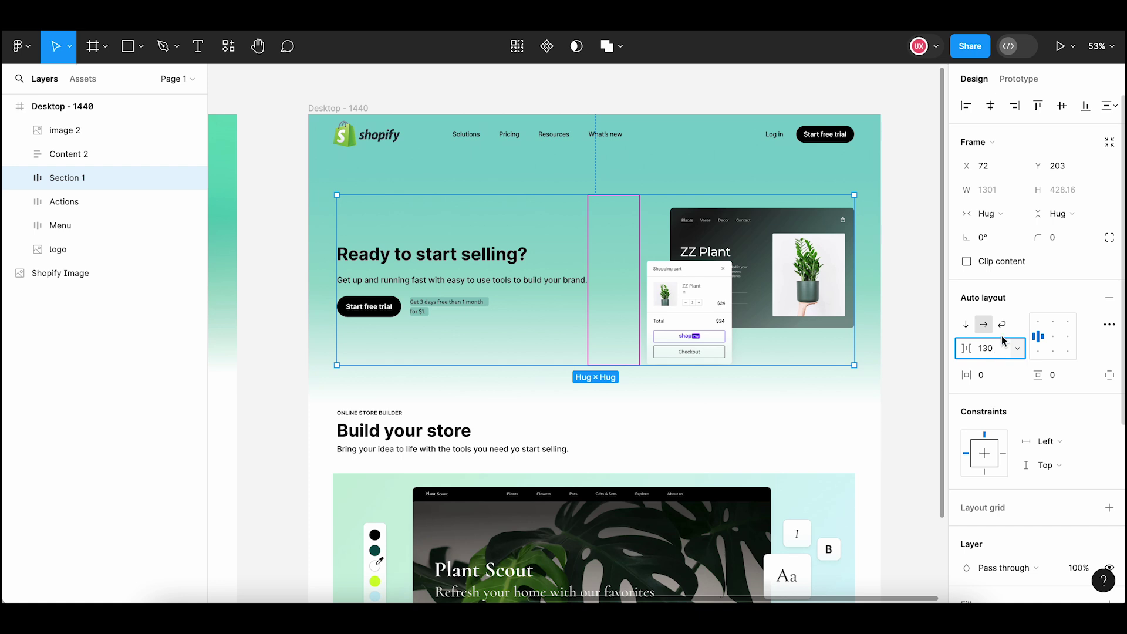
click(1012, 324)
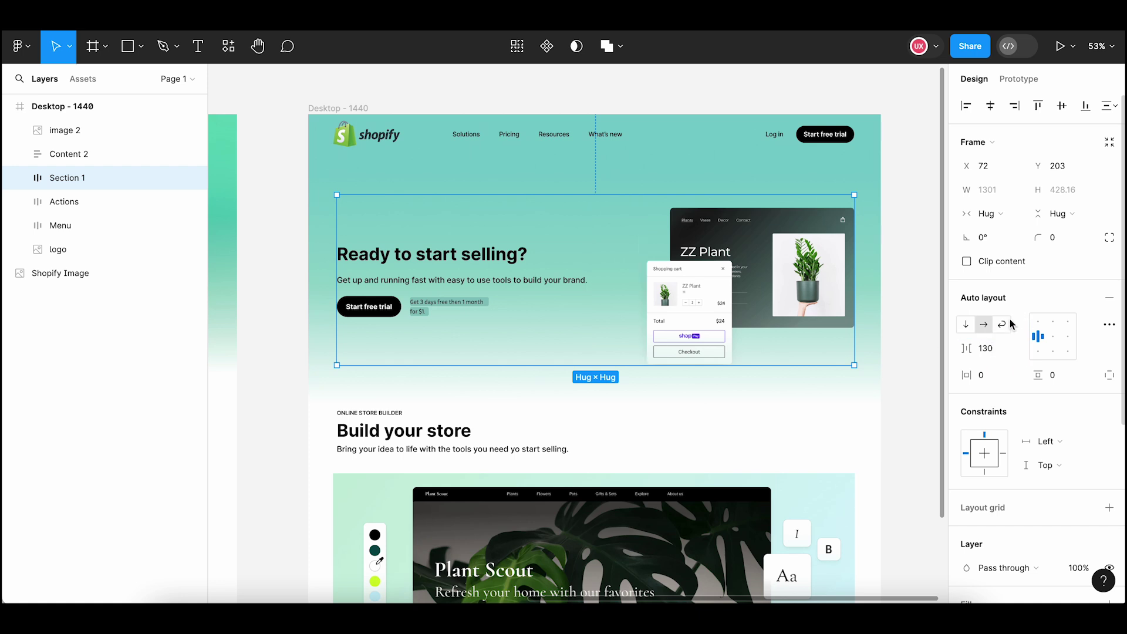
Set Section 1's auto layout to wrap and reduce the horizontal gap between its items to 0
click(1003, 331)
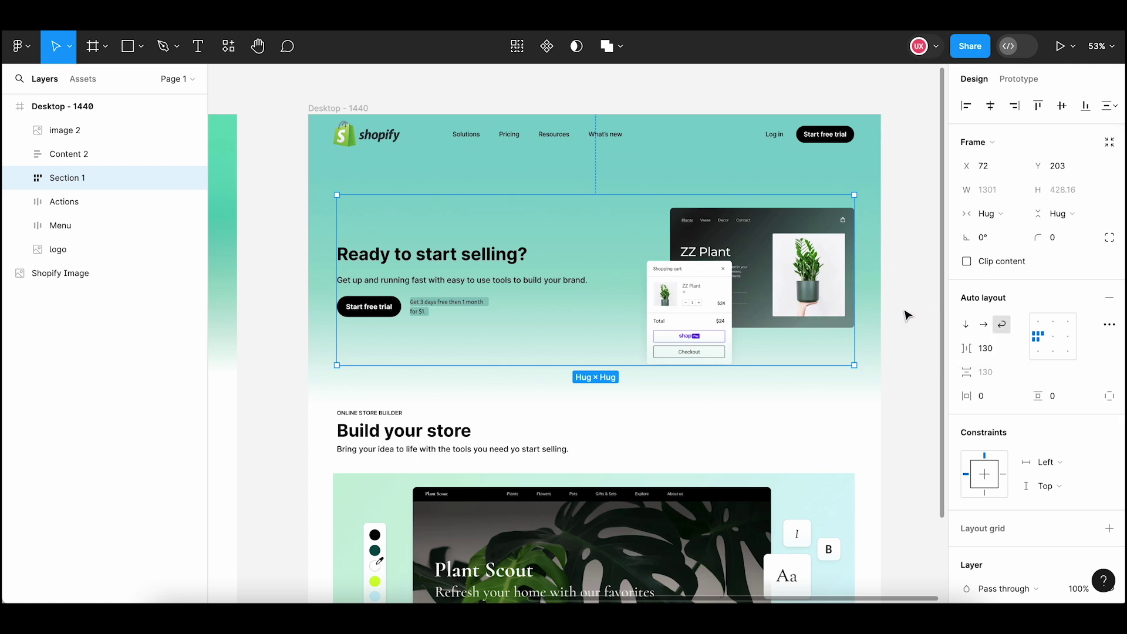
click(991, 350)
text(0)
key(Return)
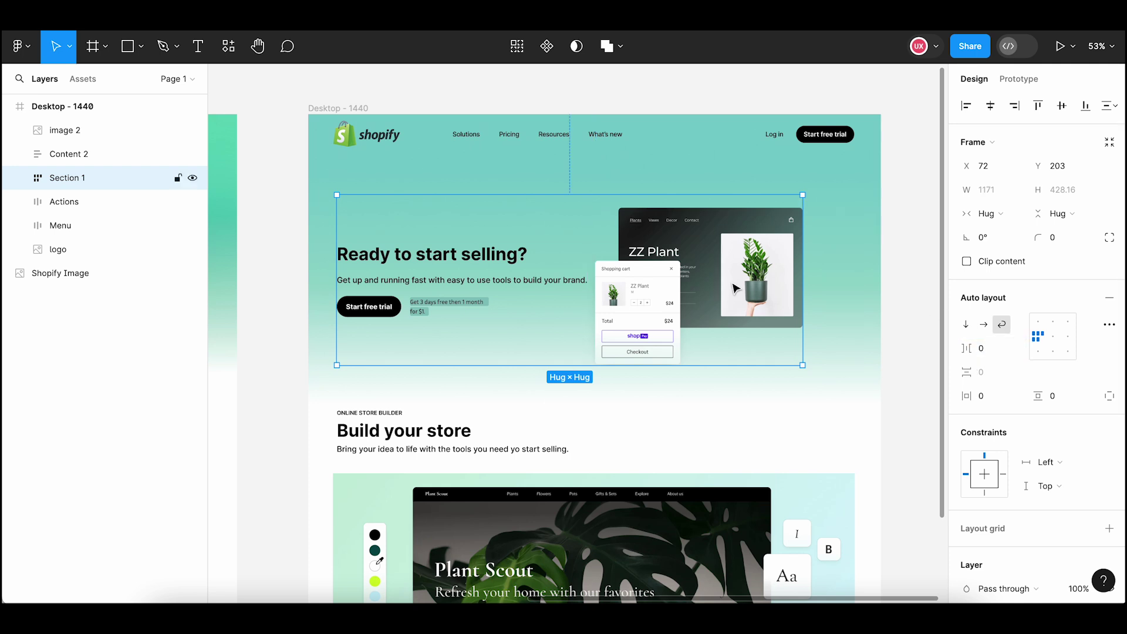
Enlarge the Image 1 frame in Section 1 to about 666 × 468
double_click(728, 256)
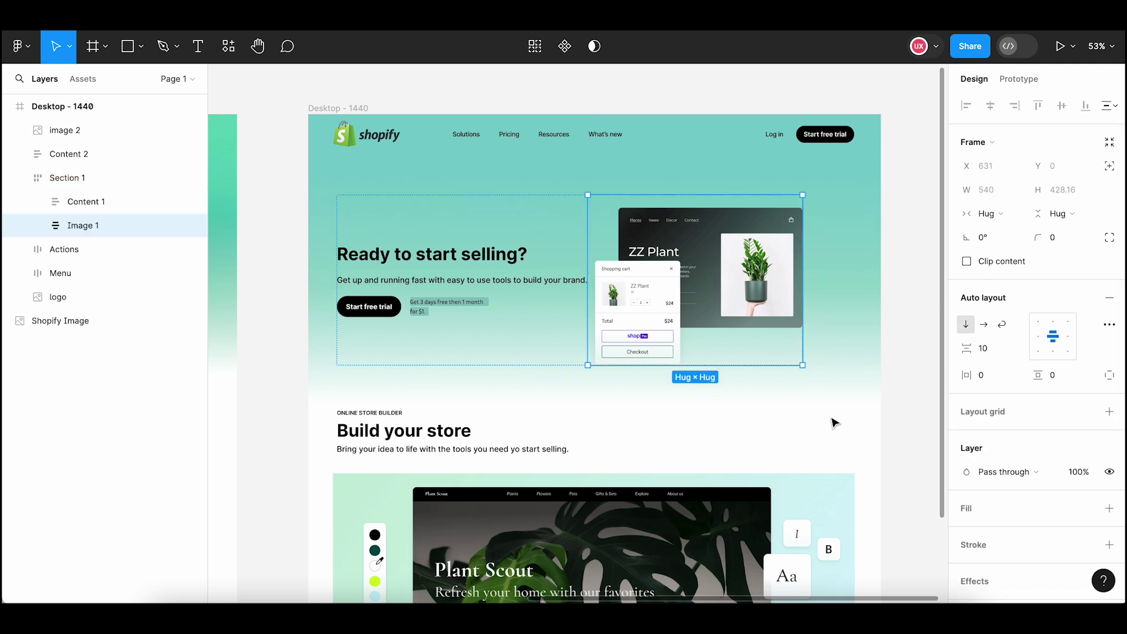
drag(804, 368, 853, 382)
click(911, 356)
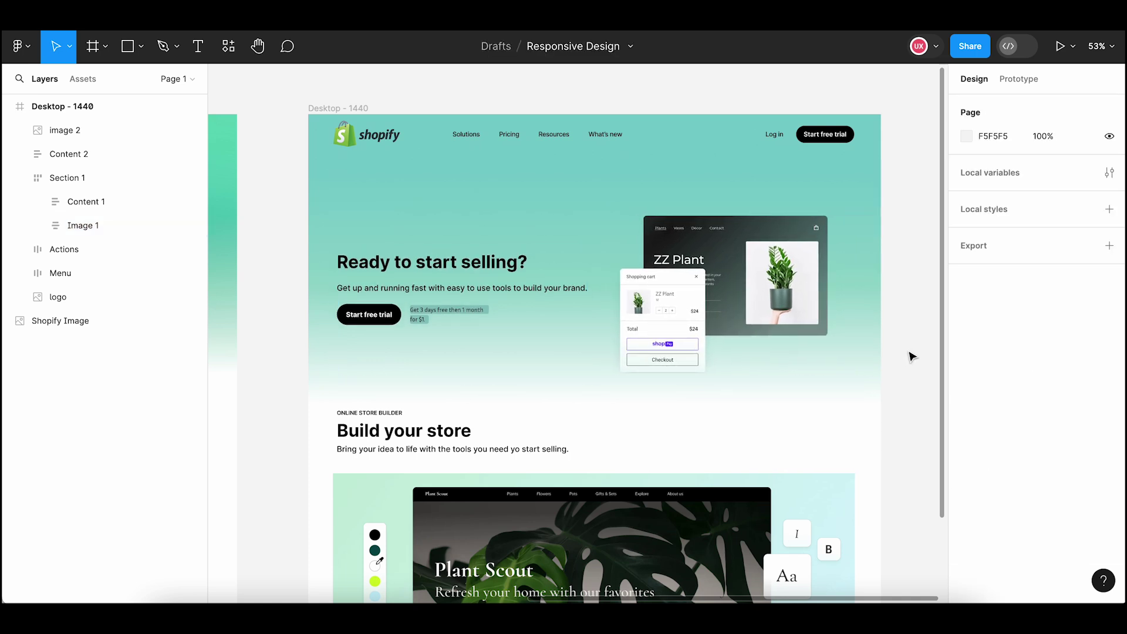
Align the contents of Image 1 to the right centre of its frame
double_click(690, 324)
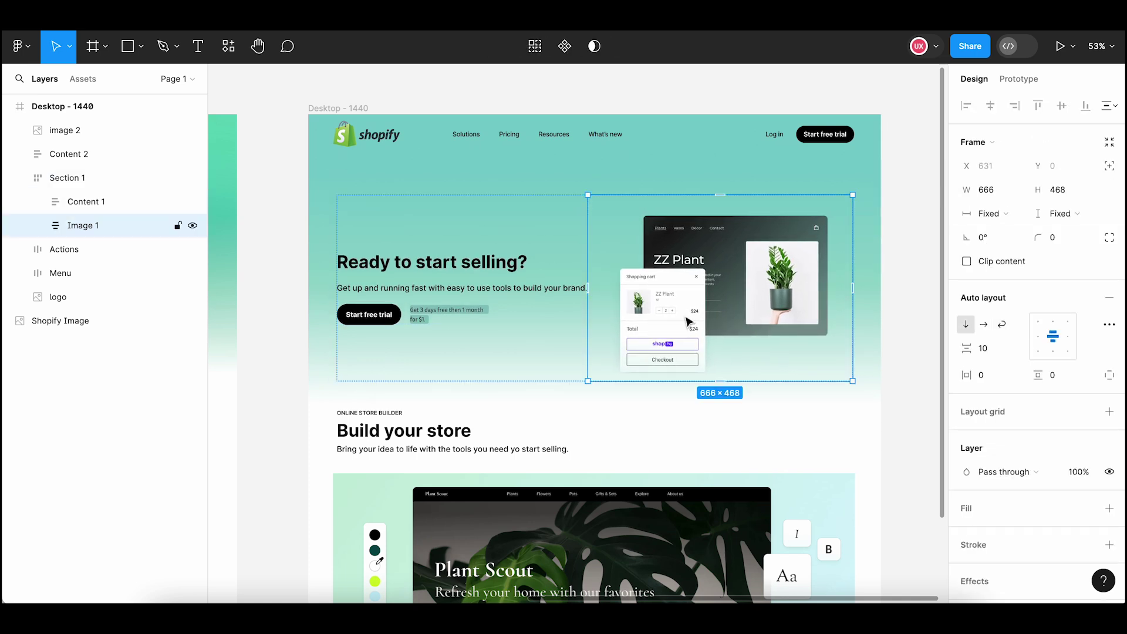
click(1069, 343)
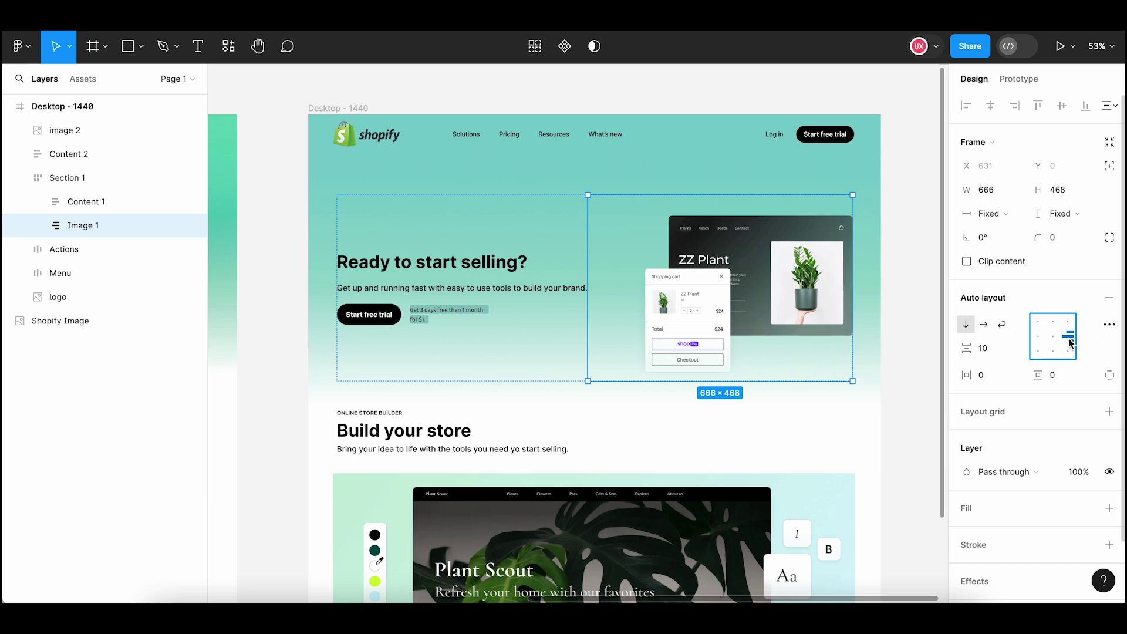
click(910, 351)
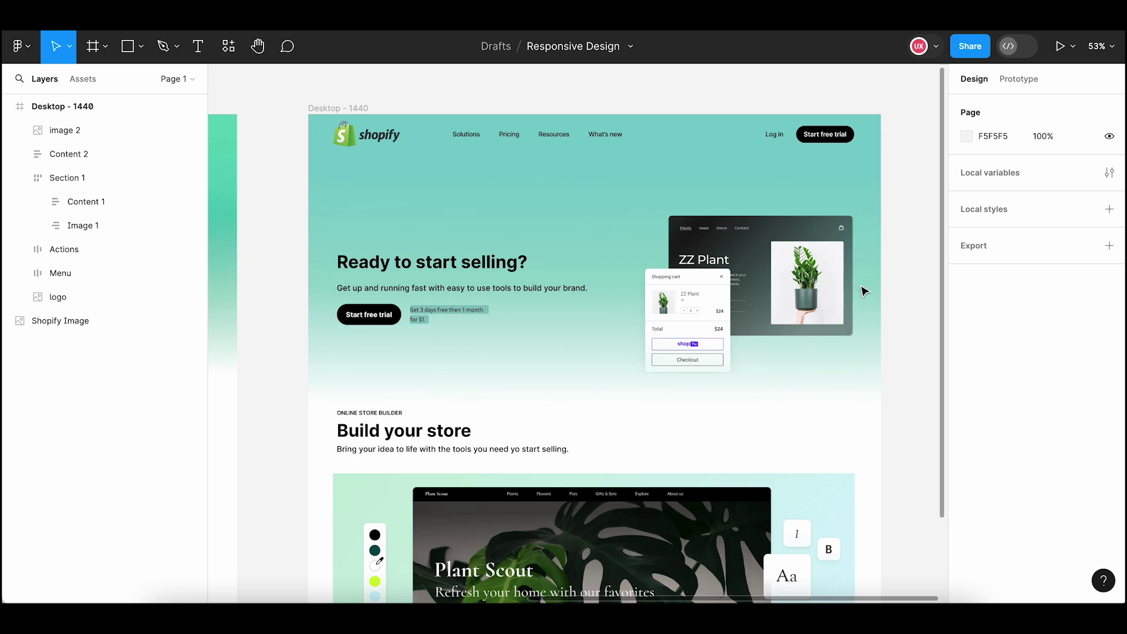
Increase the height of the Content 1 frame in Section 1 to about 307
click(843, 294)
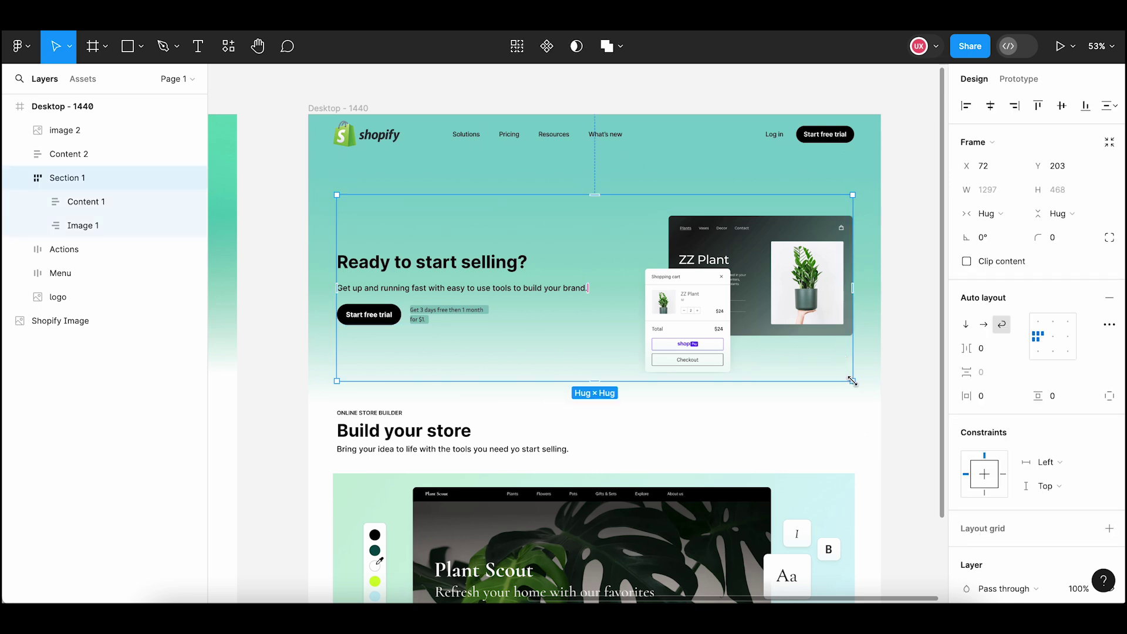
click(510, 284)
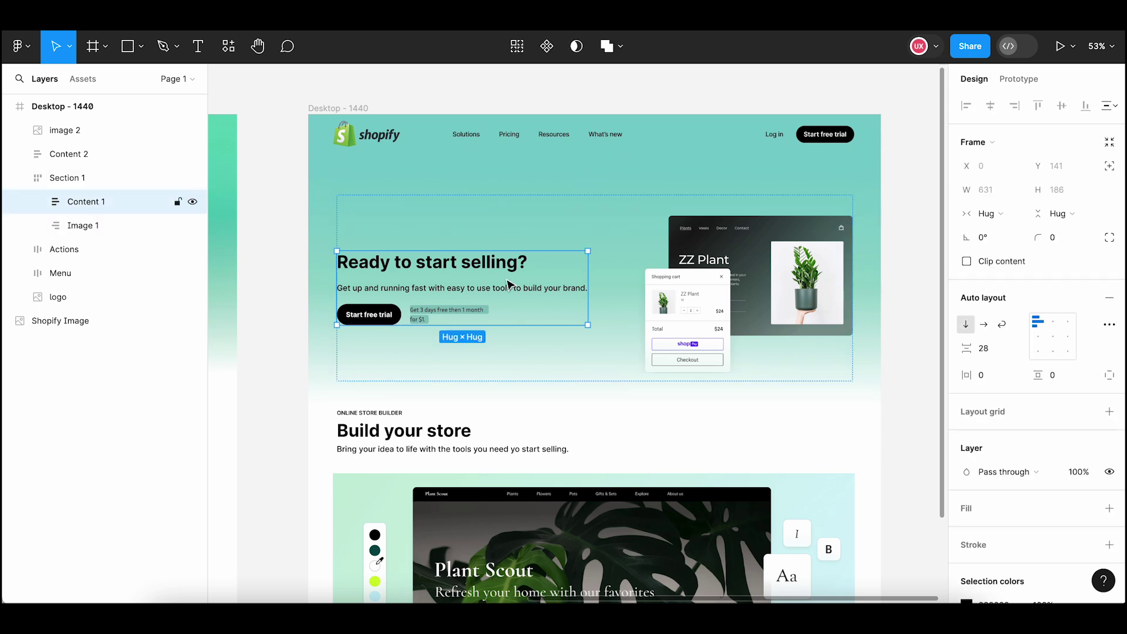
click(611, 216)
key(Escape)
click(494, 250)
drag(545, 248, 547, 205)
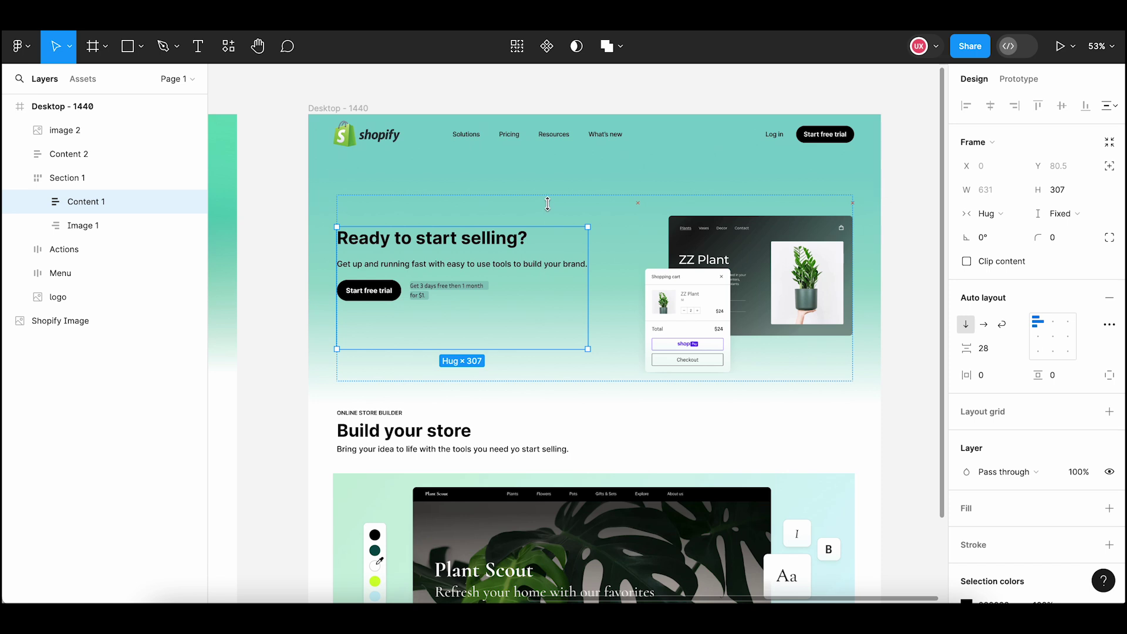
click(290, 256)
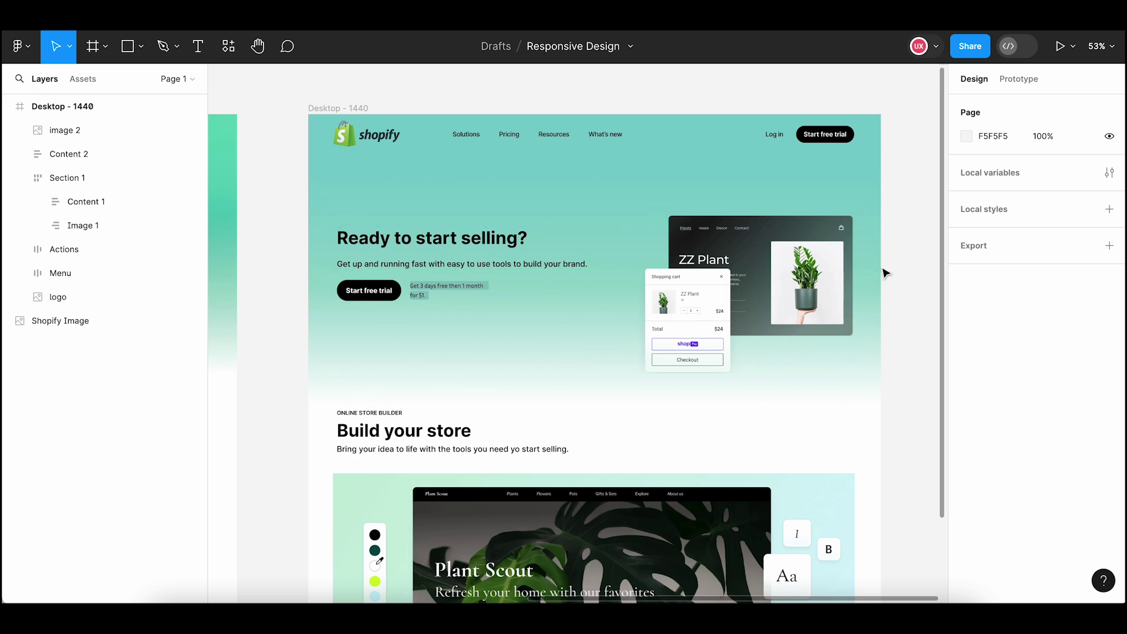
Set the width of the "Ready to start selling?" heading to Fill container
click(634, 355)
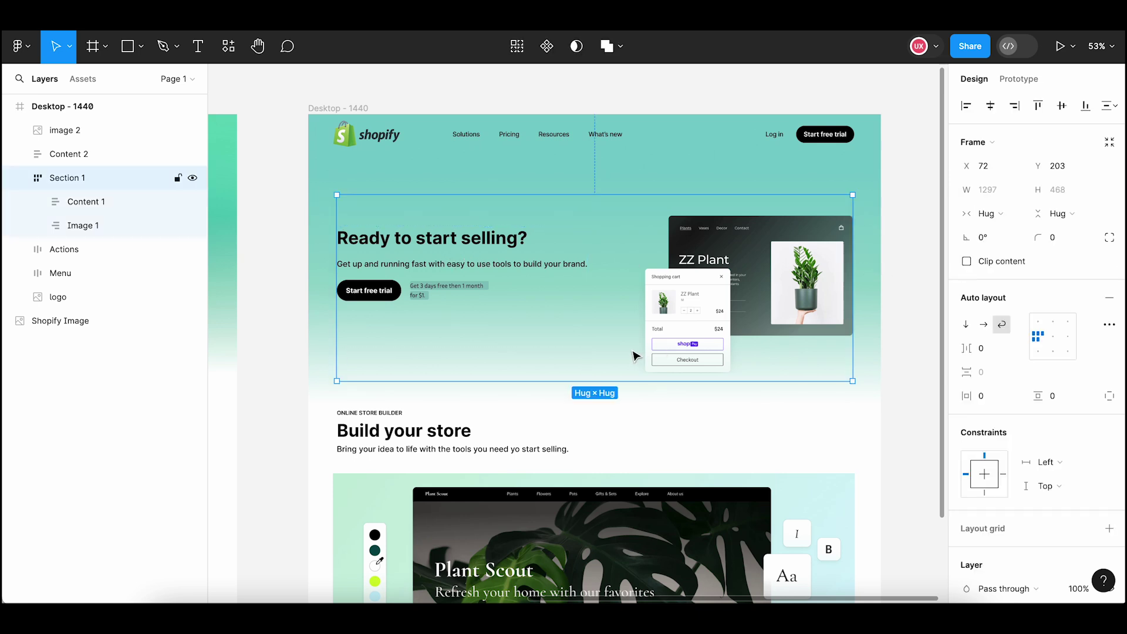
click(474, 253)
click(475, 247)
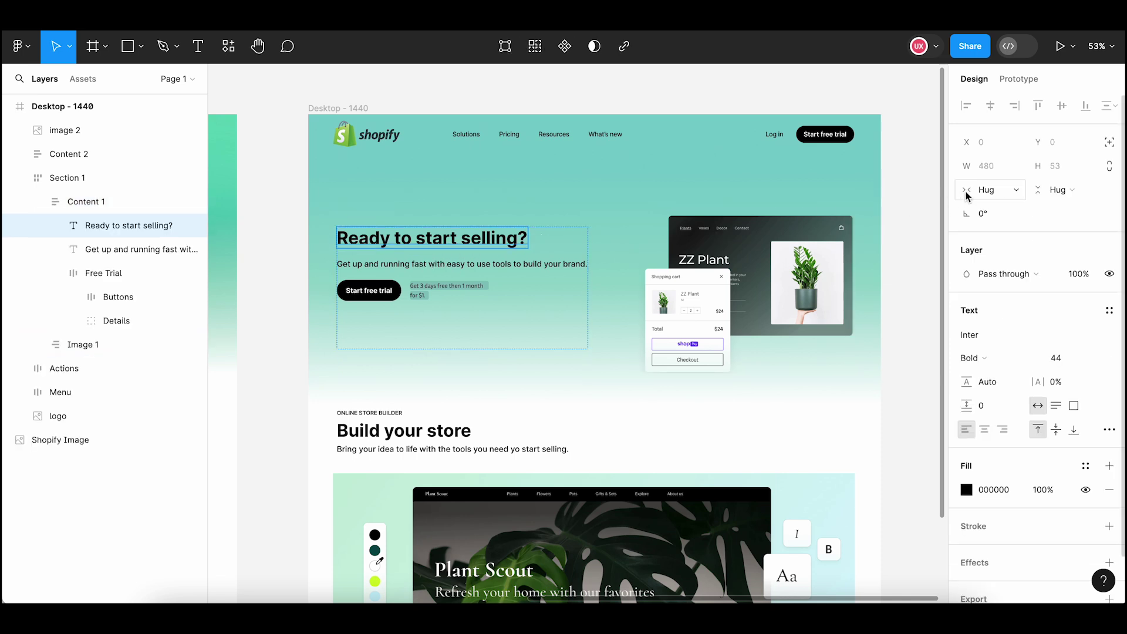
click(1017, 194)
click(1017, 207)
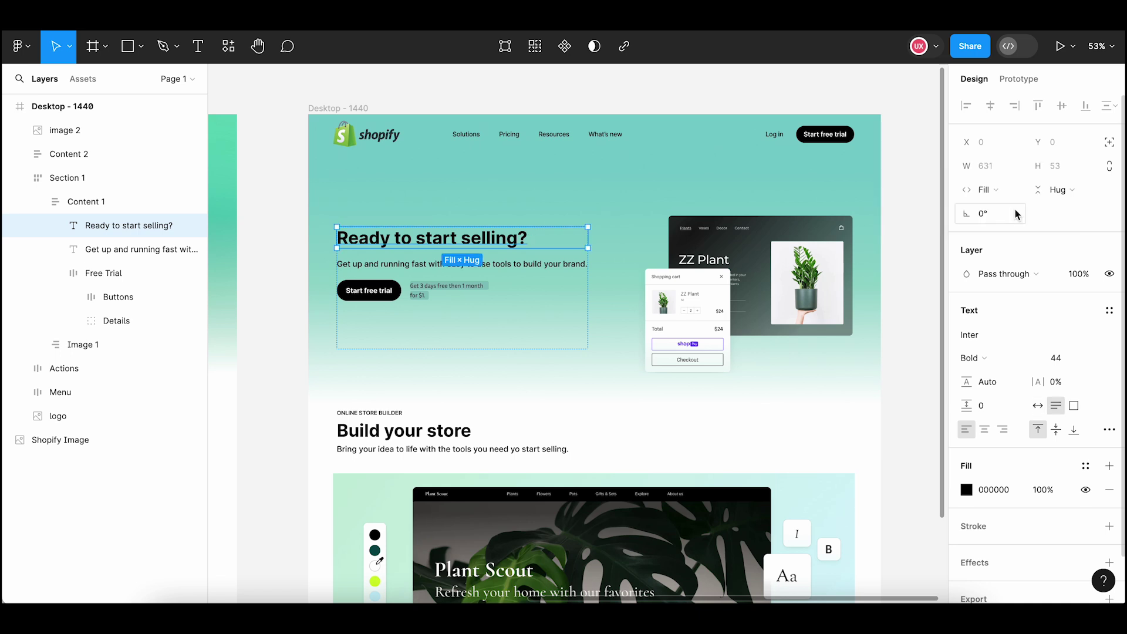
Set the width of the "Get up and running fast" text to Fill container
click(546, 264)
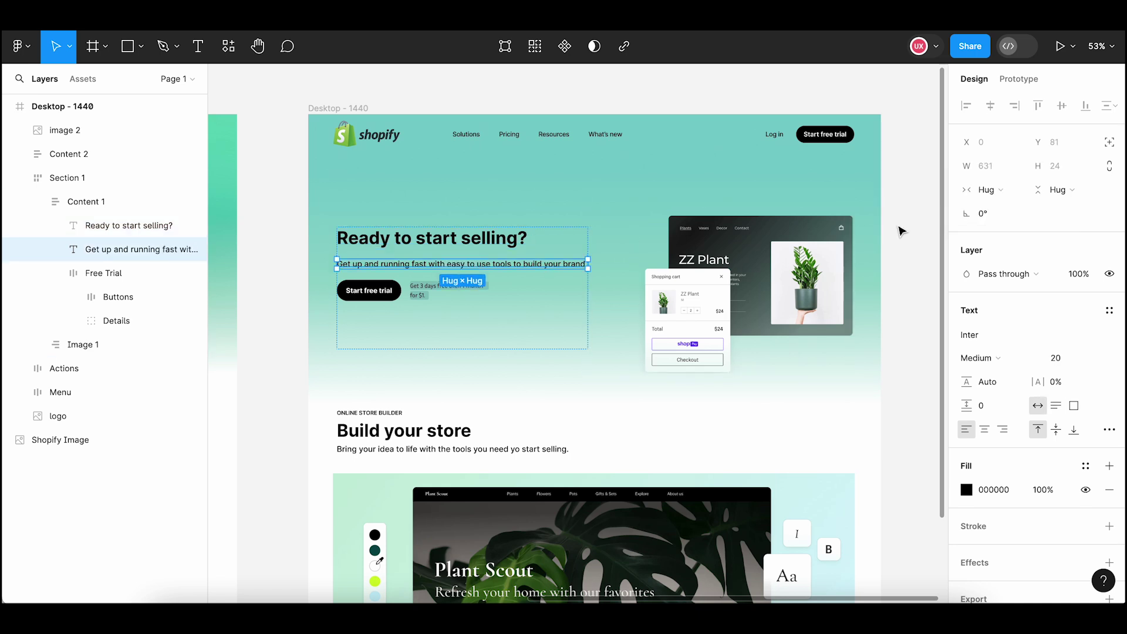
click(1017, 193)
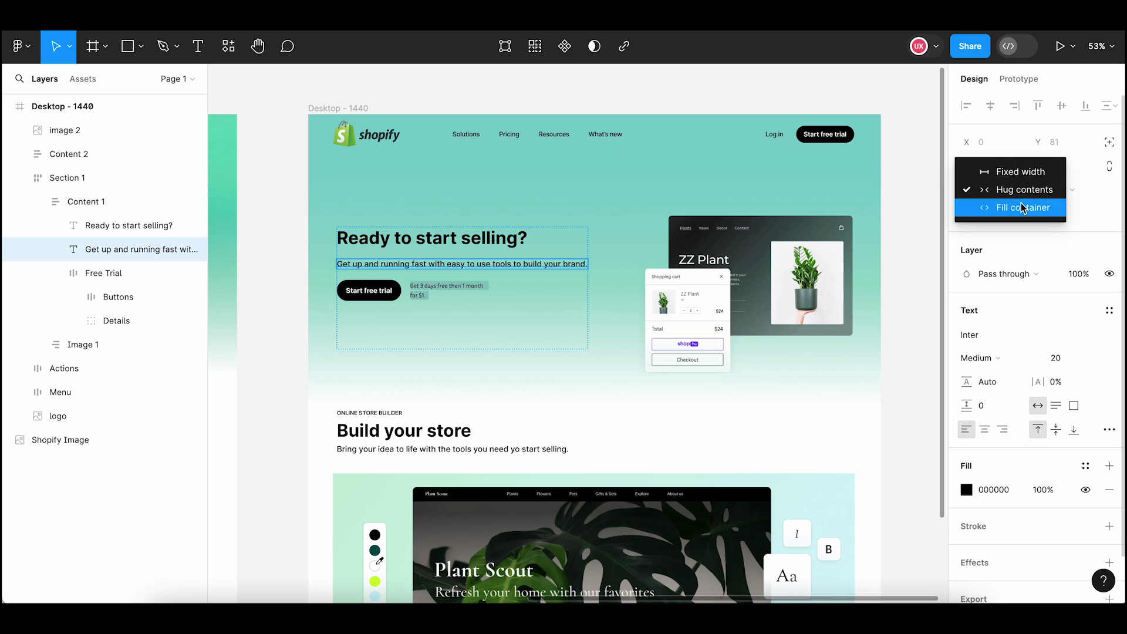
click(1023, 208)
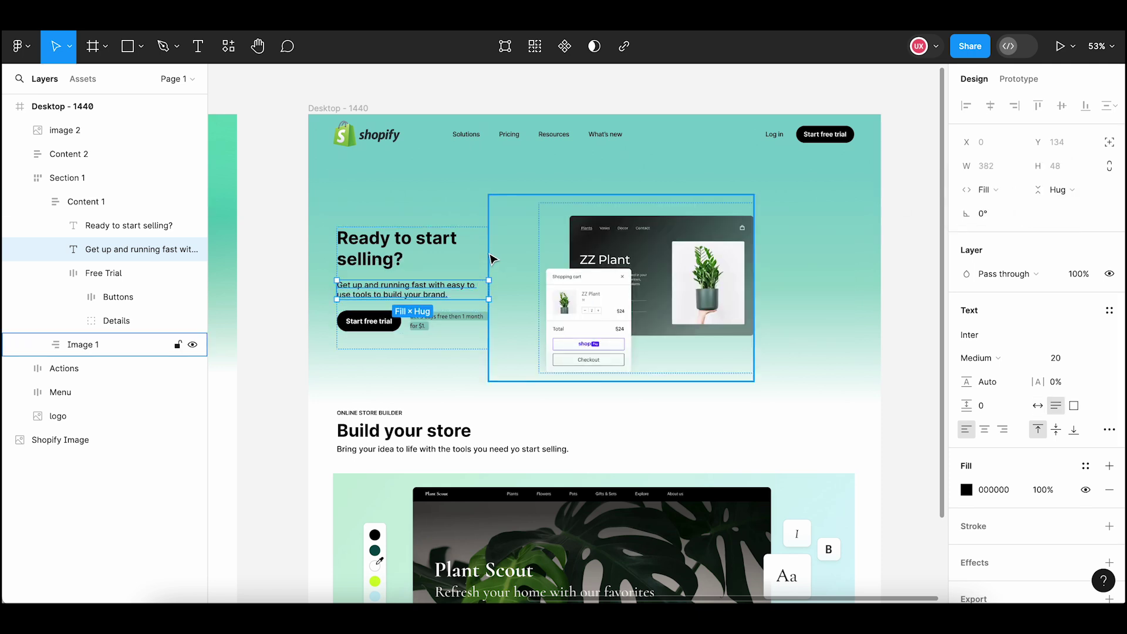
Widen the Content 1 frame to about 638 so its heading and subtext each fit on one line
key(Escape)
drag(500, 252, 591, 251)
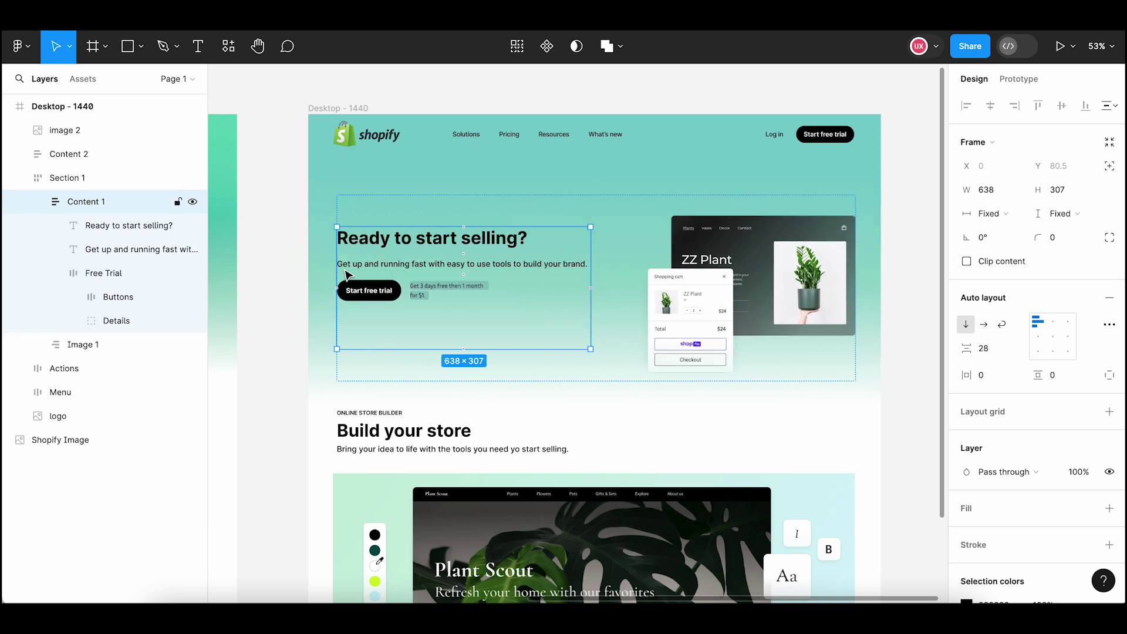
click(291, 298)
click(390, 291)
click(399, 293)
click(403, 295)
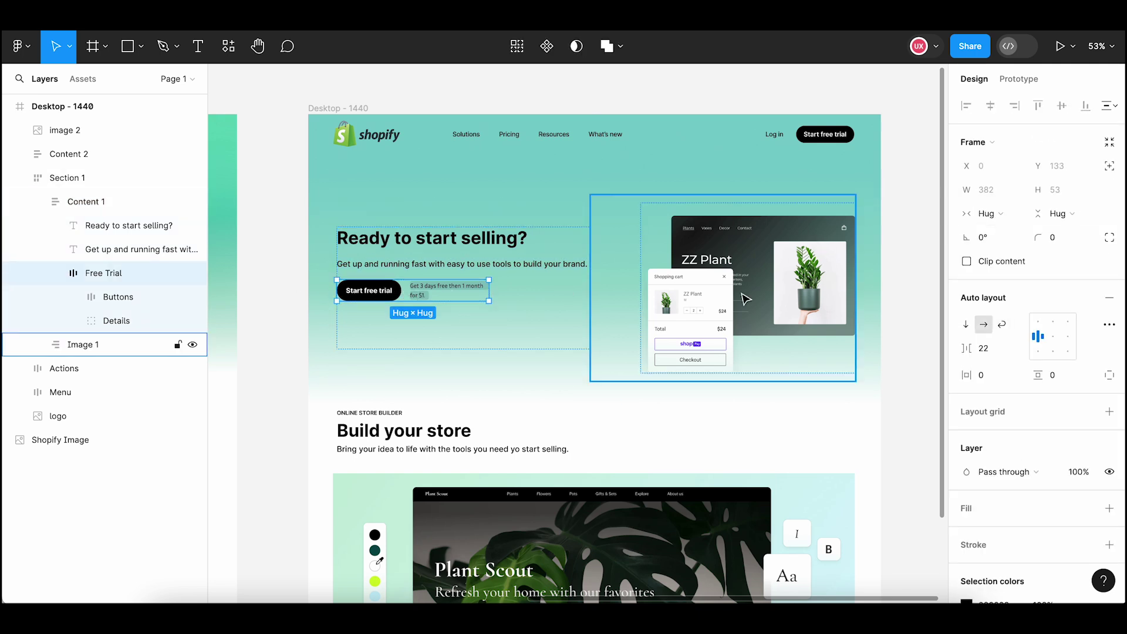
click(917, 270)
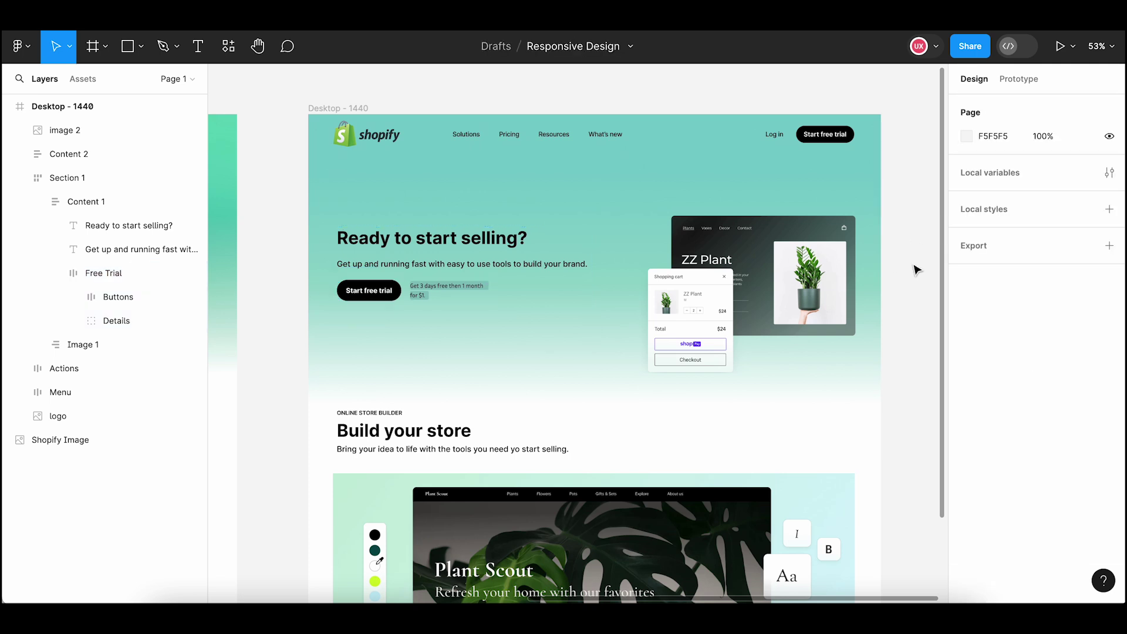
Set Content 1's horizontal resizing to Fill container within Section 1
double_click(428, 271)
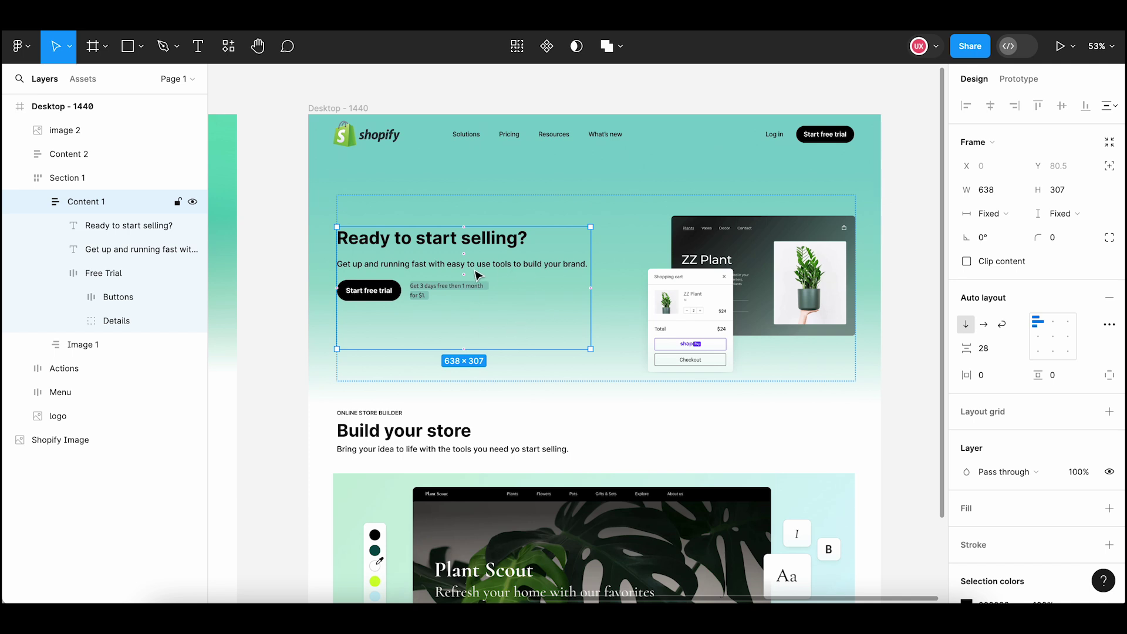
click(1021, 216)
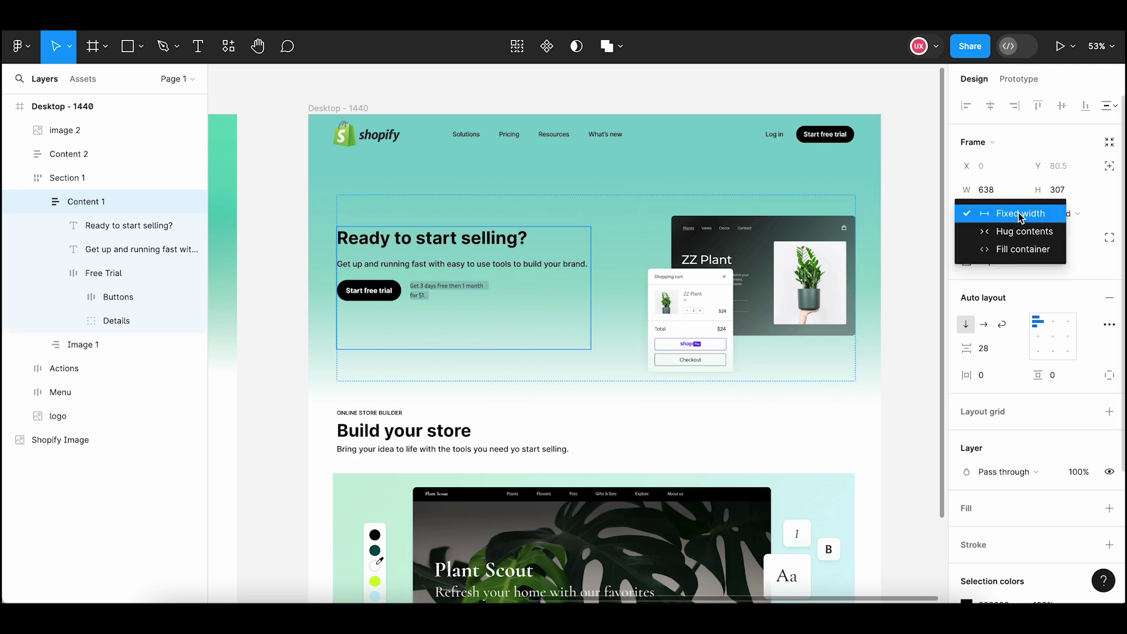
click(1016, 253)
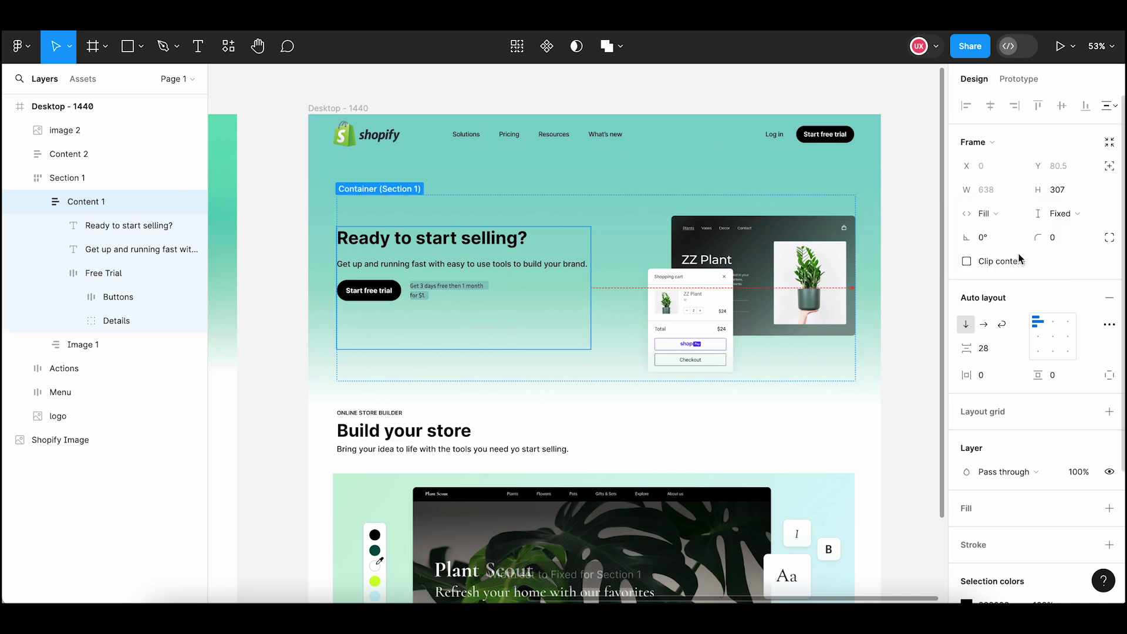
click(903, 311)
click(512, 276)
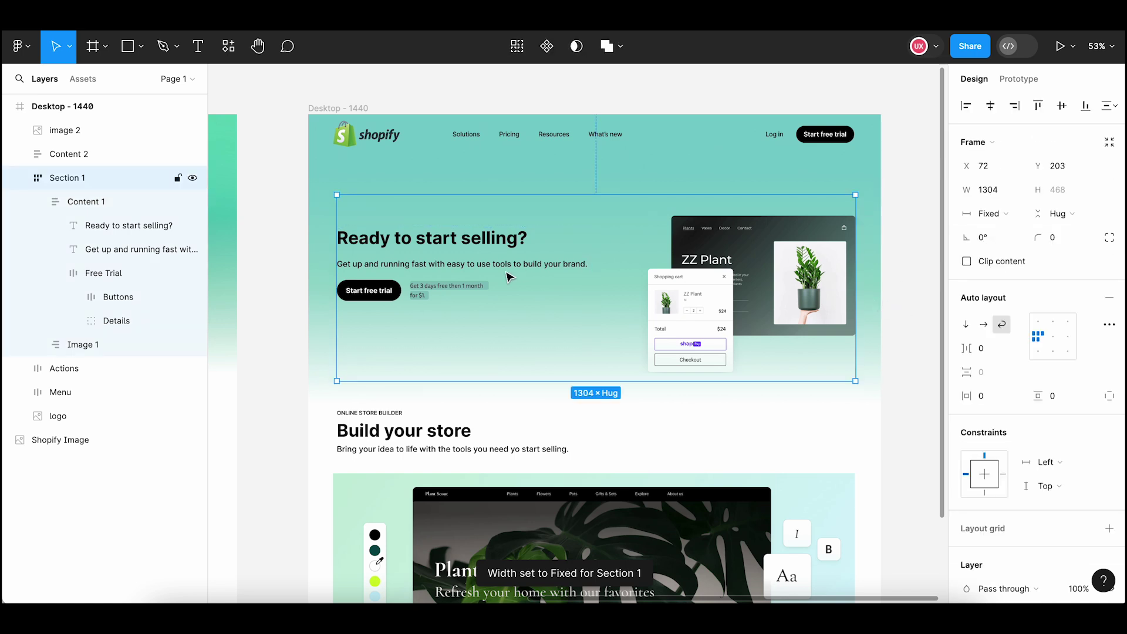
Resize Content 1 by its right edge, bringing it back to a fixed width of about 638
click(540, 259)
mouse_move(594, 251)
mouse_down()
mouse_move(449, 249)
mouse_move(591, 252)
mouse_up()
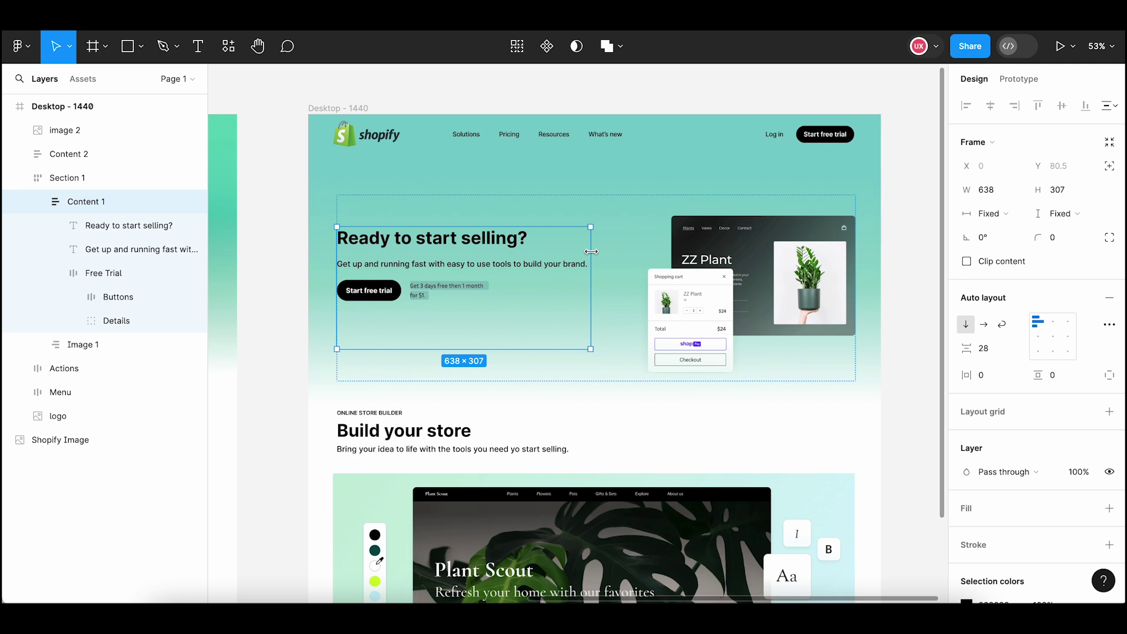
click(915, 304)
Add a minimum width of 486 to Content 1
double_click(403, 269)
key(Escape)
double_click(346, 335)
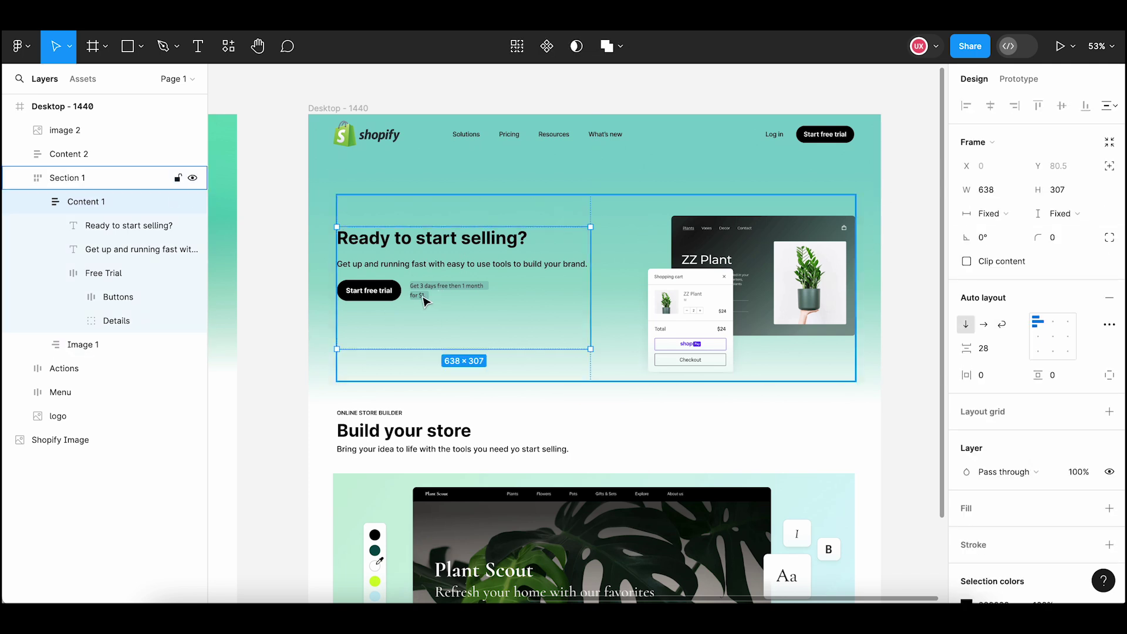
click(1018, 190)
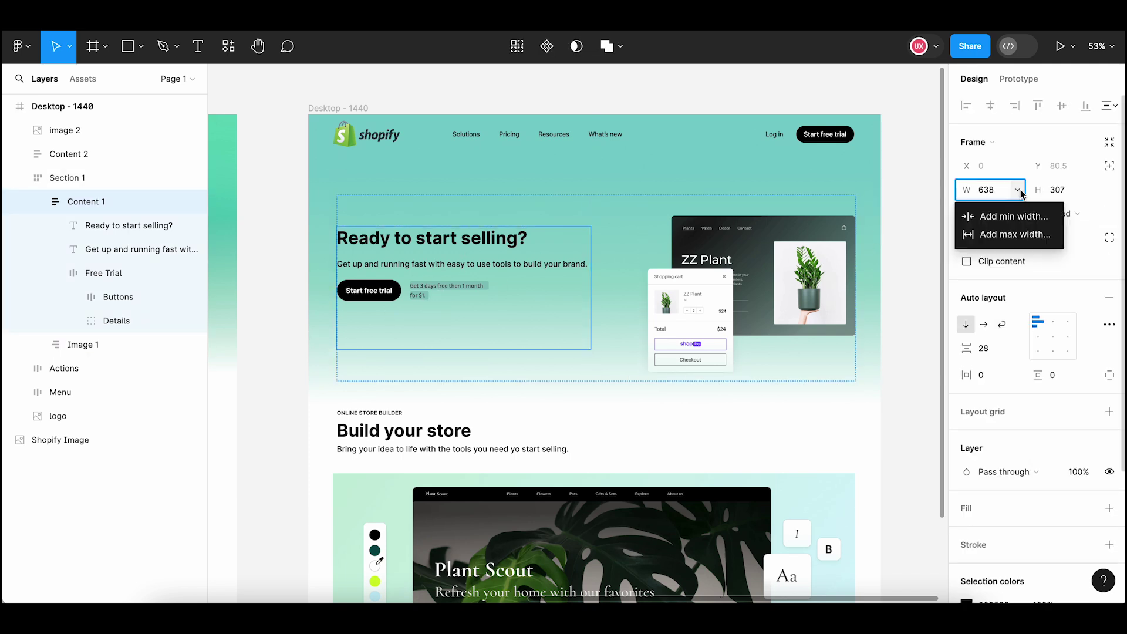
click(1048, 218)
text(486)
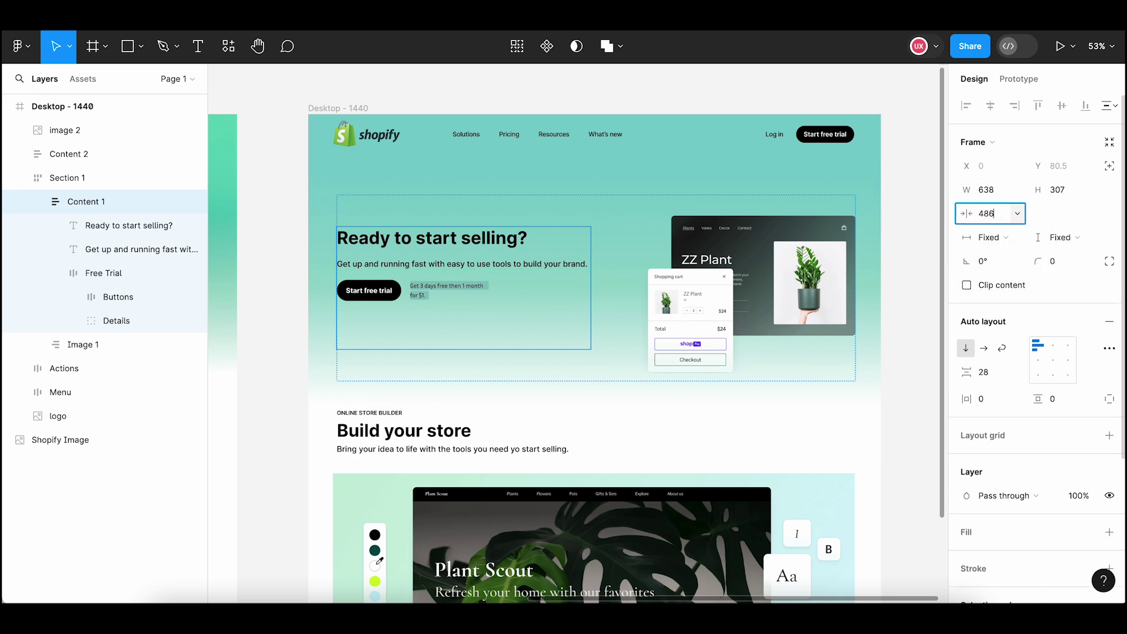
key(Return)
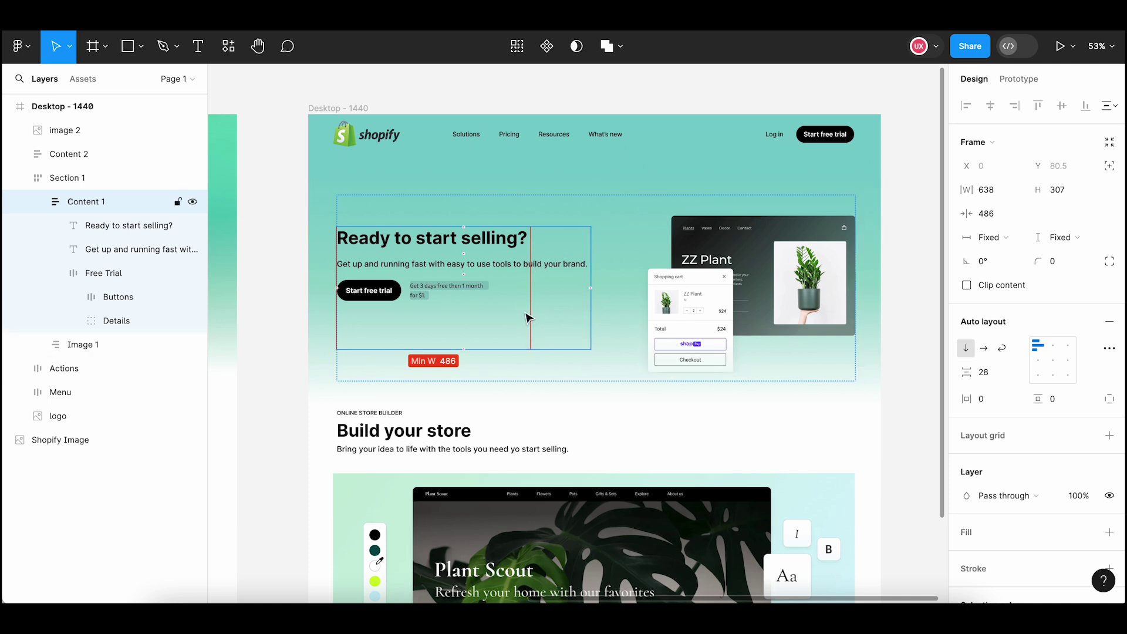
click(900, 320)
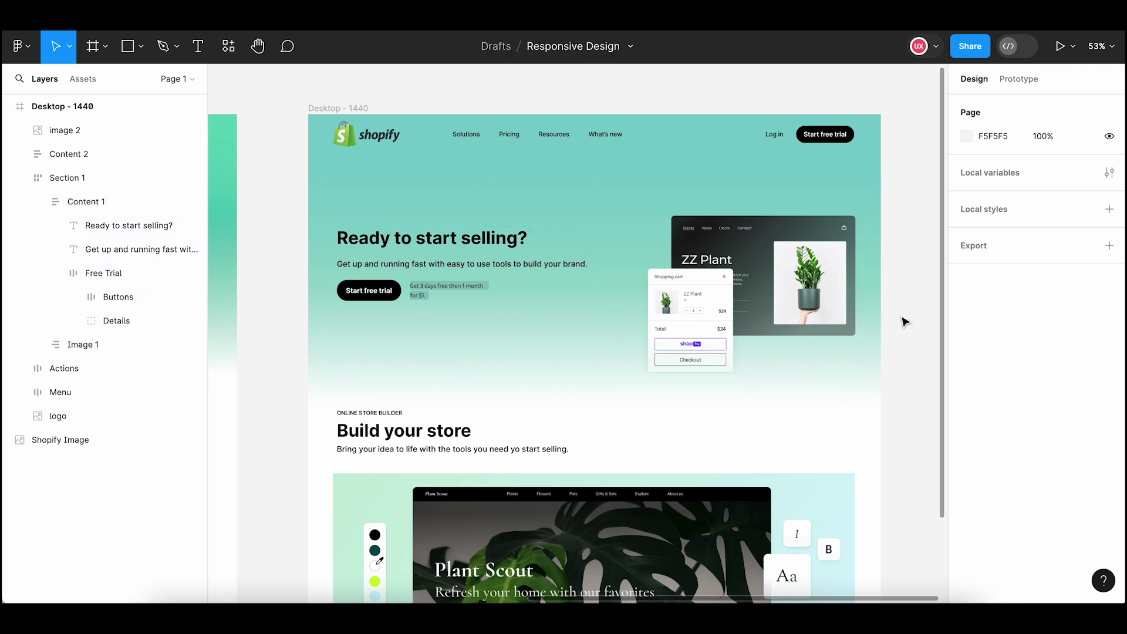
Test the wrapping of Section 1 by narrowing it to about 732 wide, and undo the resize
click(570, 293)
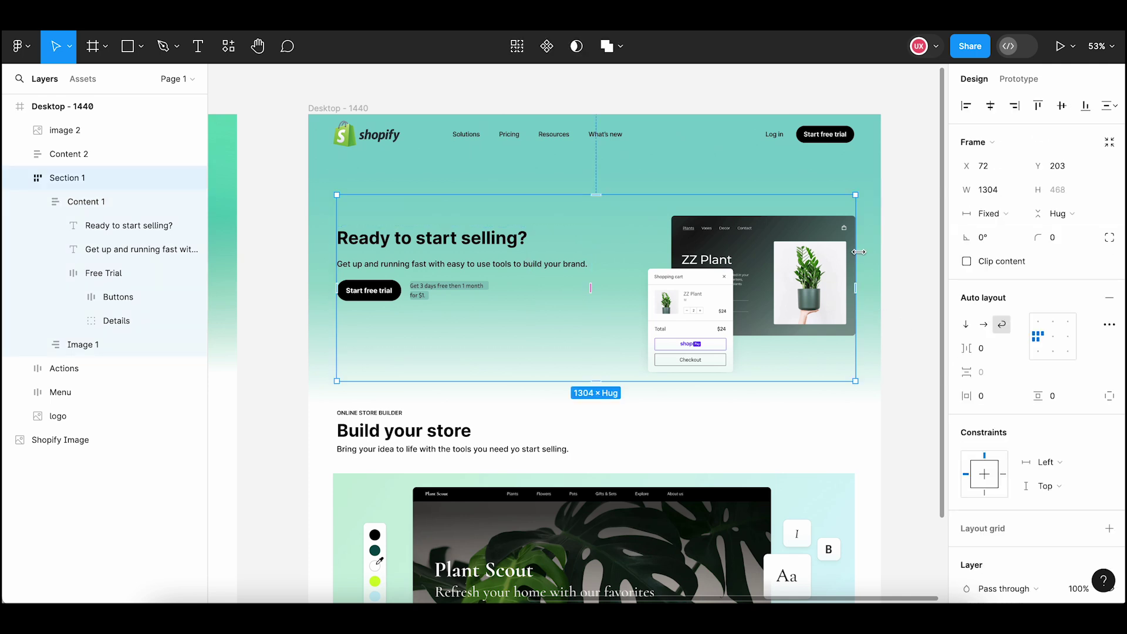
drag(858, 251, 629, 240)
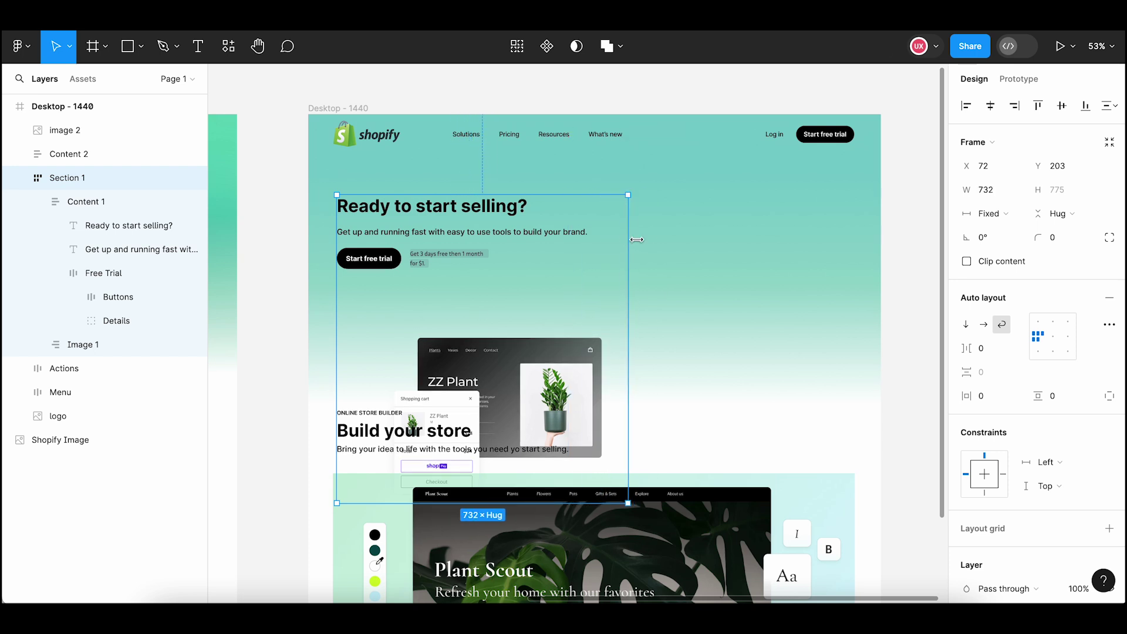
key(ctrl+z)
click(890, 288)
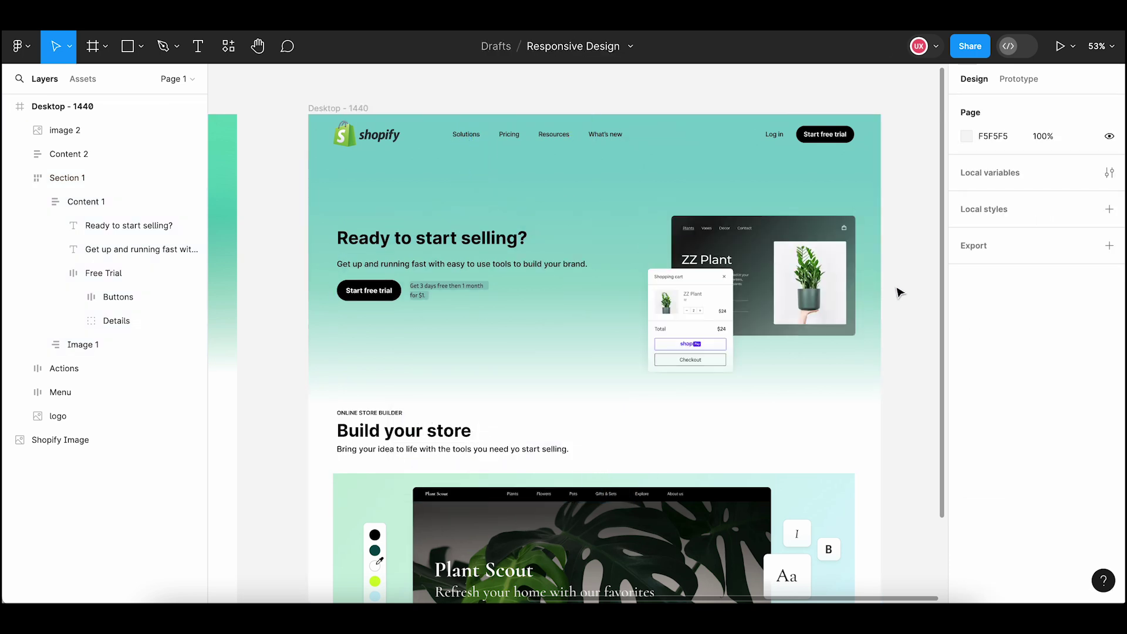
Set Content 1's horizontal resizing to Fill container within Section 1 again
click(763, 278)
click(740, 282)
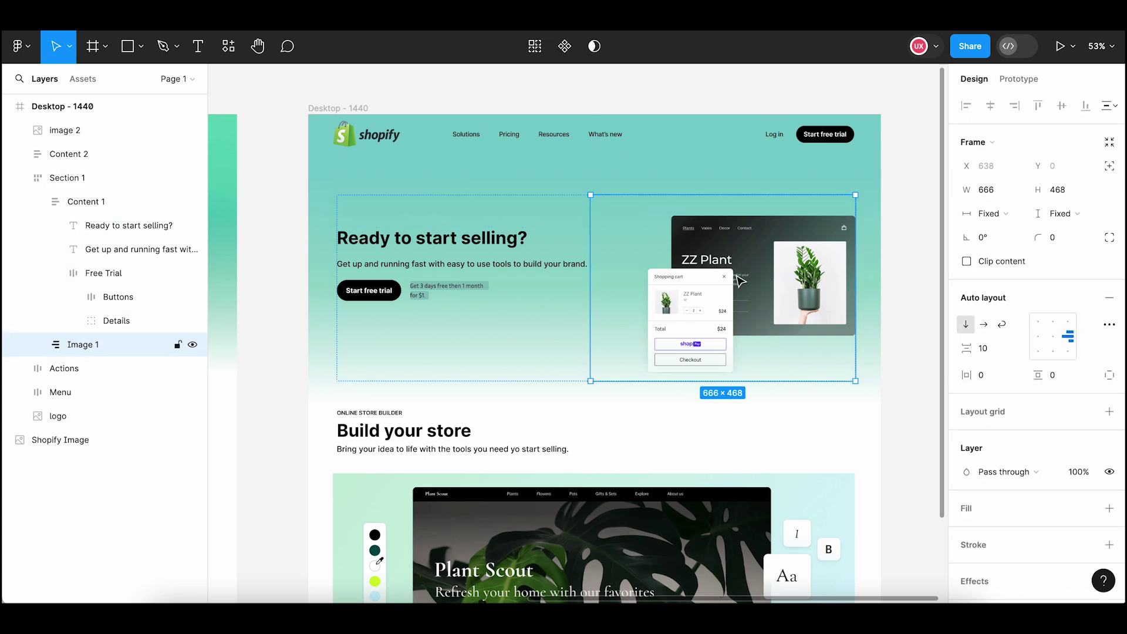
click(564, 346)
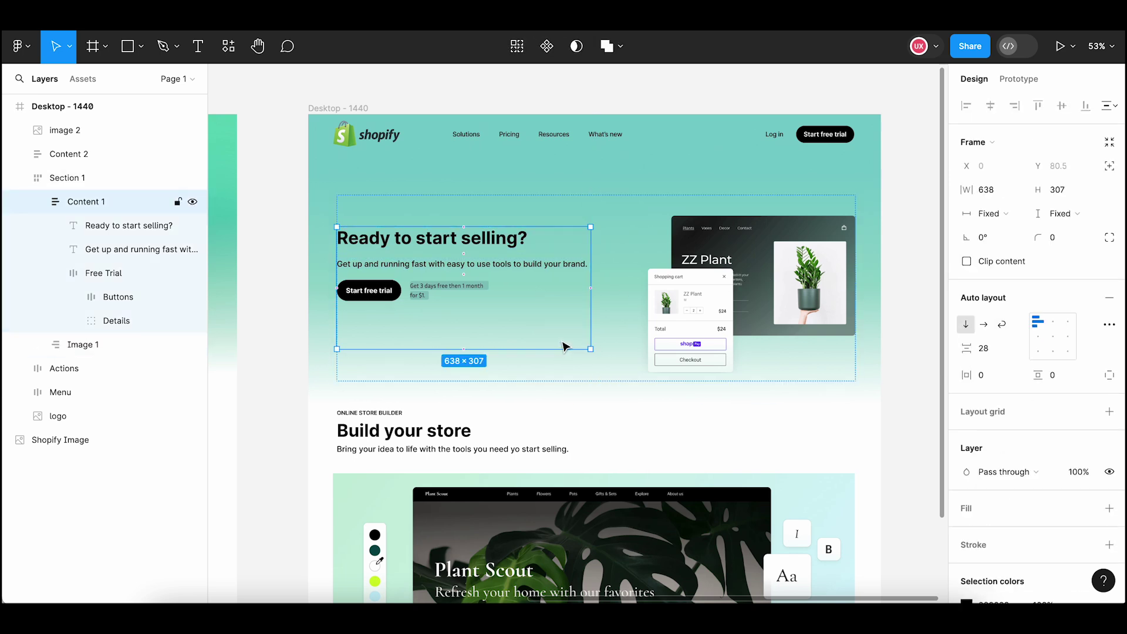
click(998, 214)
click(519, 286)
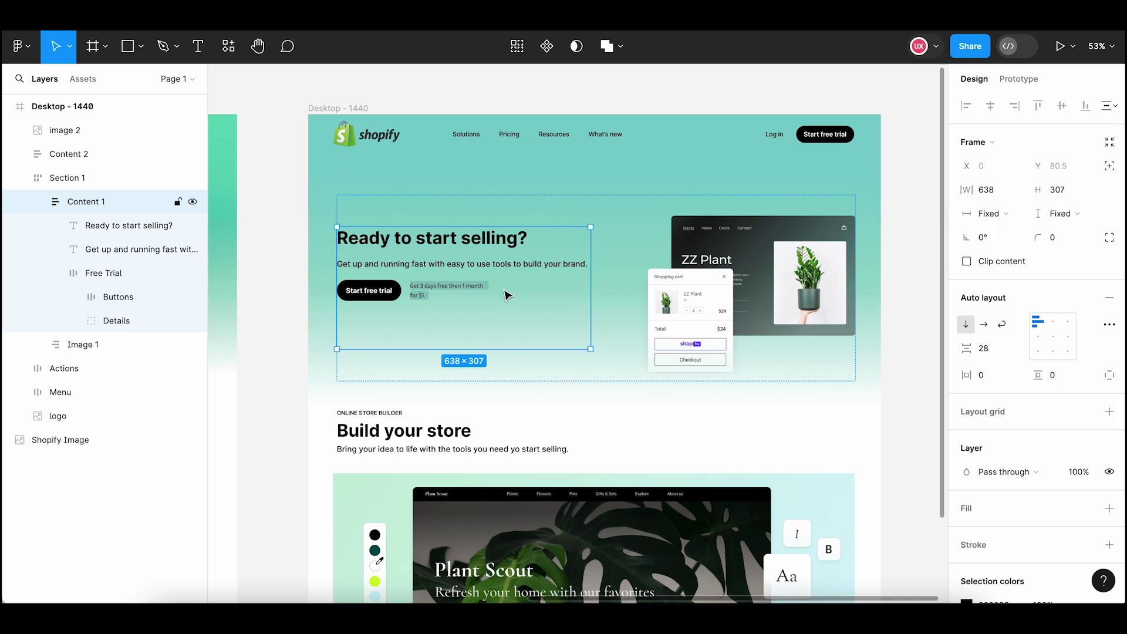
click(992, 214)
click(1001, 251)
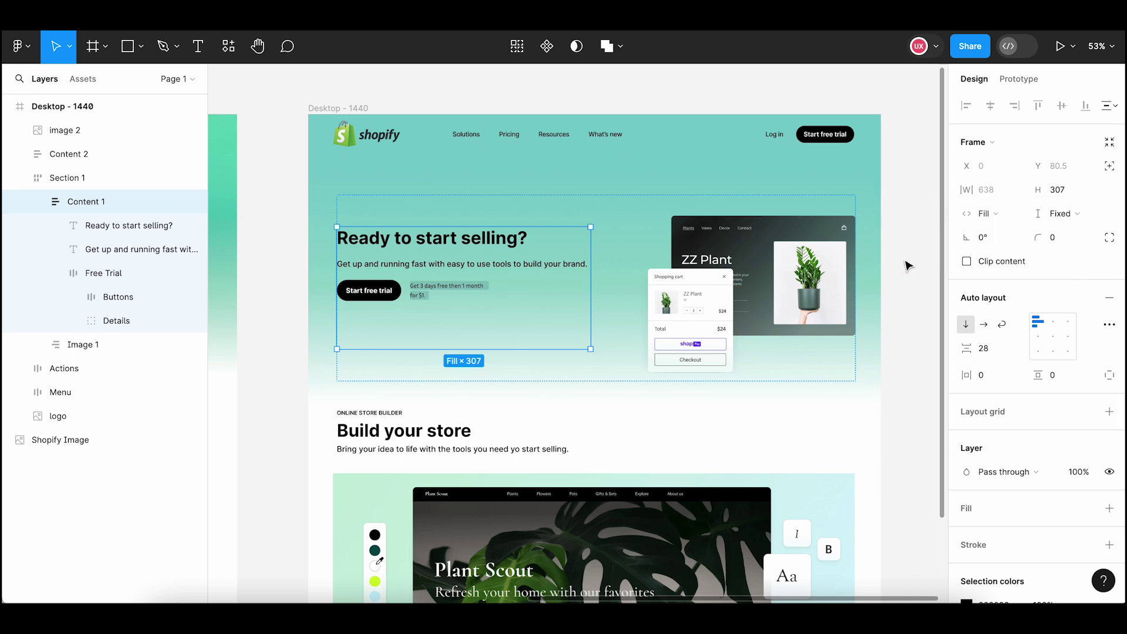
click(903, 264)
Set the horizontal constraint of Section 1 to Scale
click(605, 327)
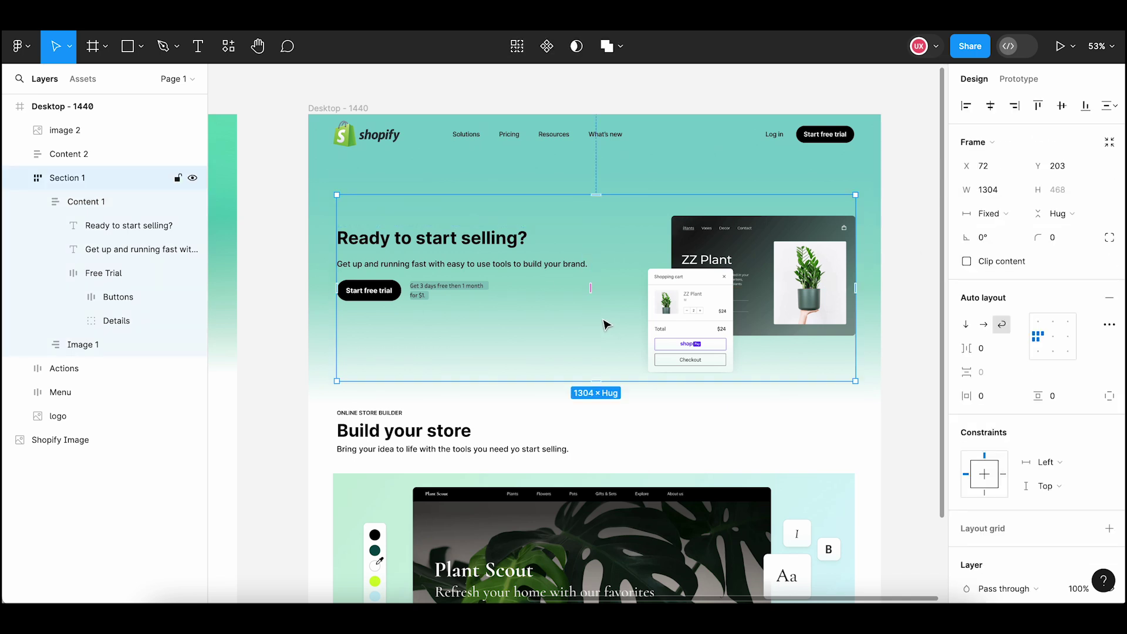
click(1071, 464)
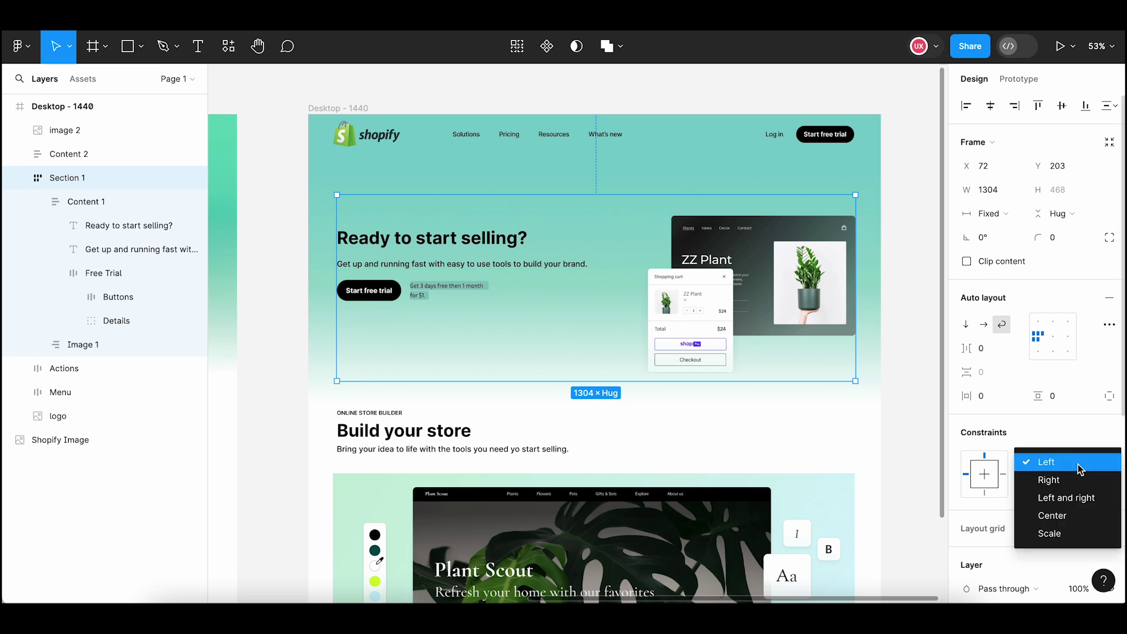
click(1062, 534)
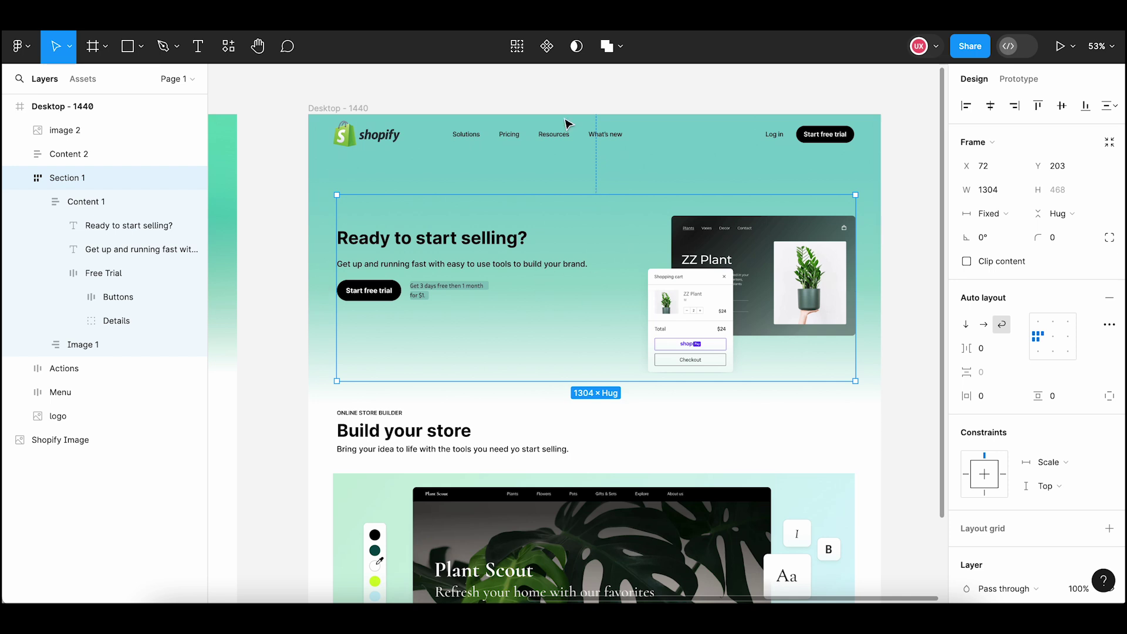
Test the page's responsiveness by narrowing the Desktop - 1440 frame to about 864 wide, widening it to about 1307, and opening its width for editing
click(543, 96)
click(356, 112)
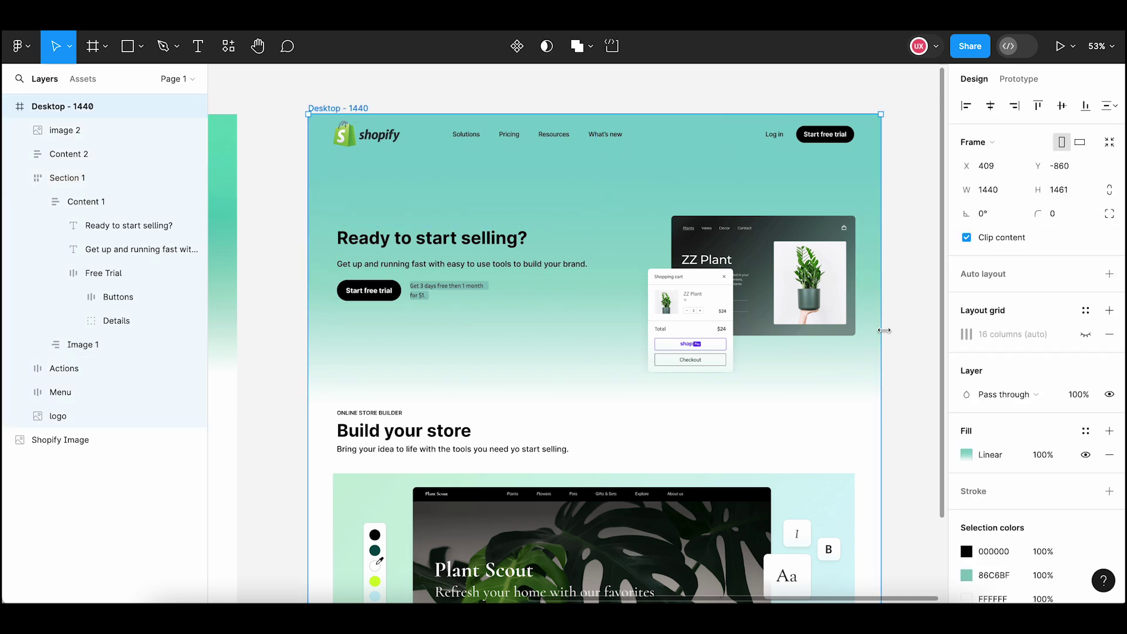
drag(883, 331, 651, 313)
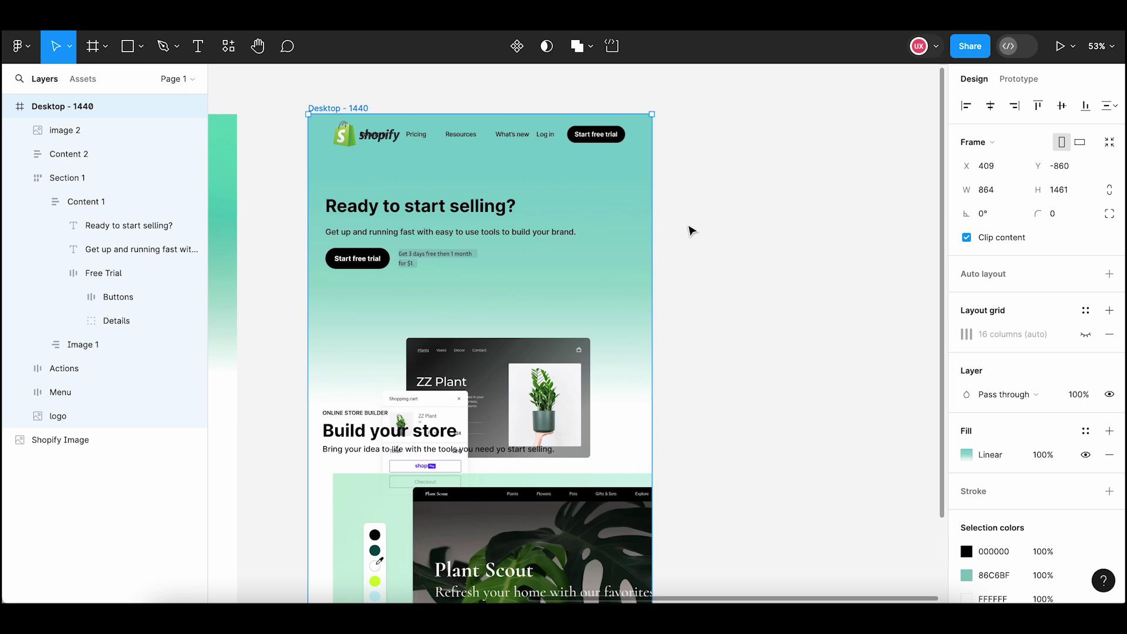
drag(651, 234, 827, 229)
click(1005, 189)
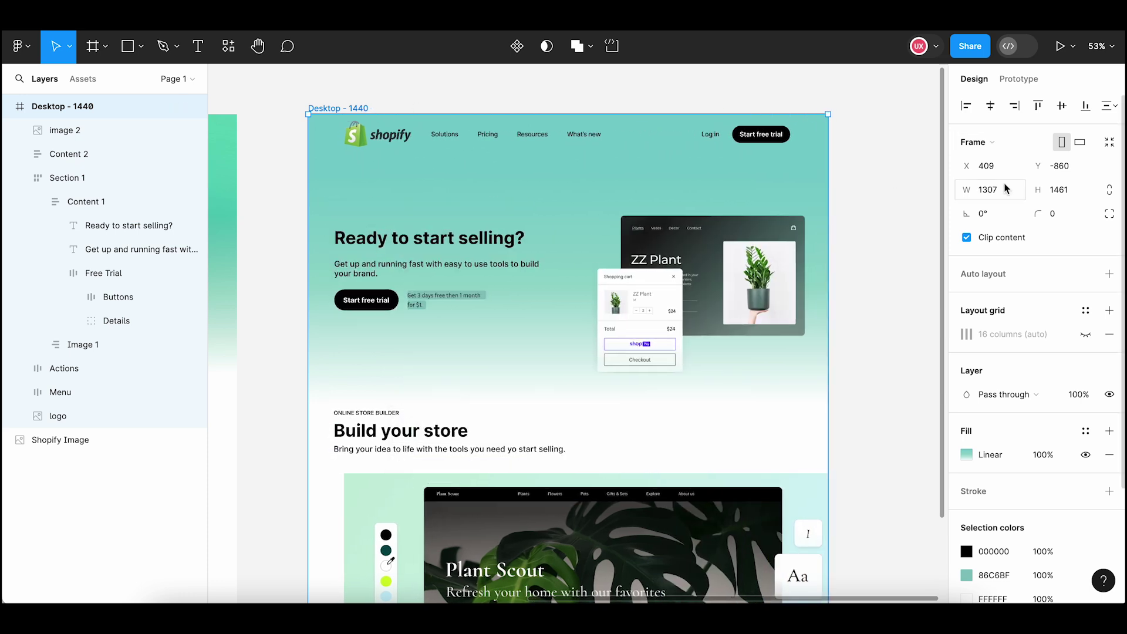
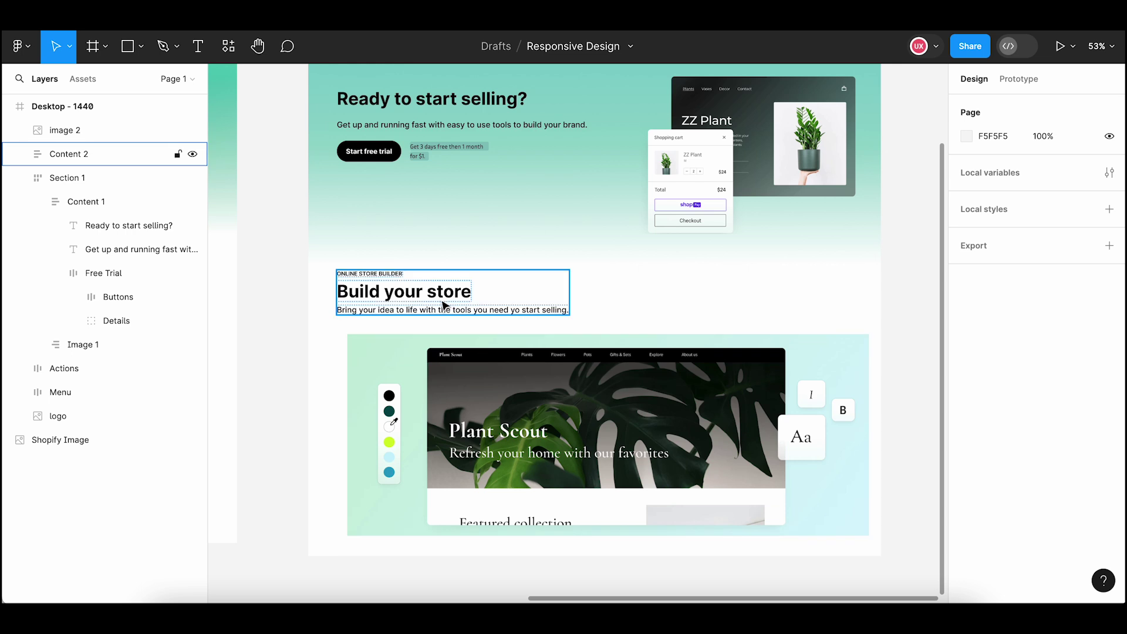
Wrap Content 2 and image 2 together in a new frame
click(444, 305)
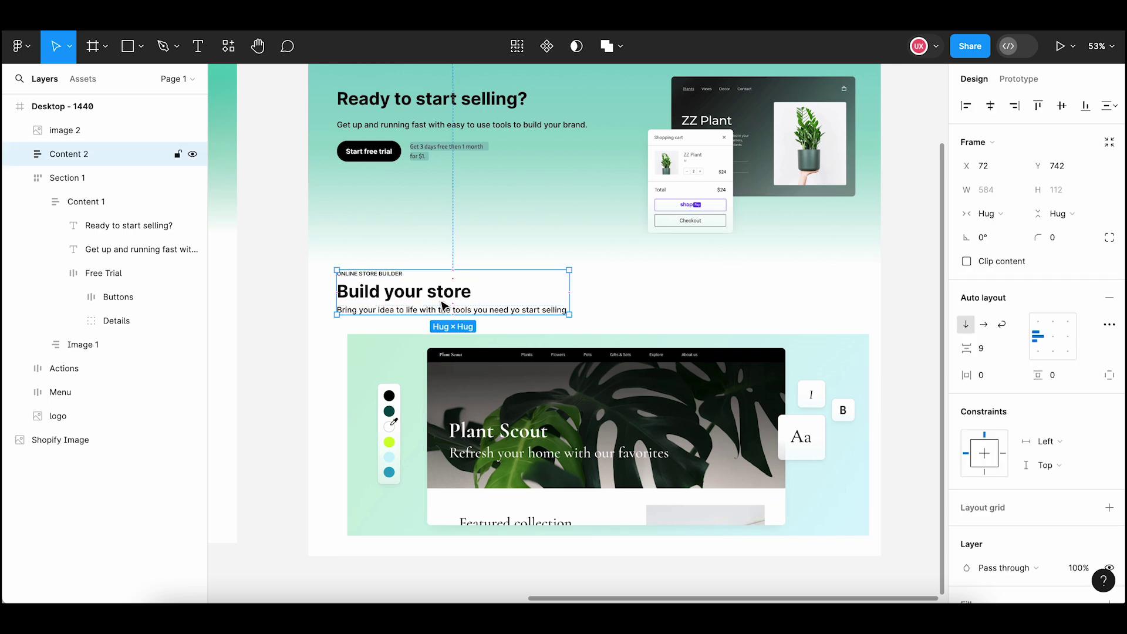
click(427, 355)
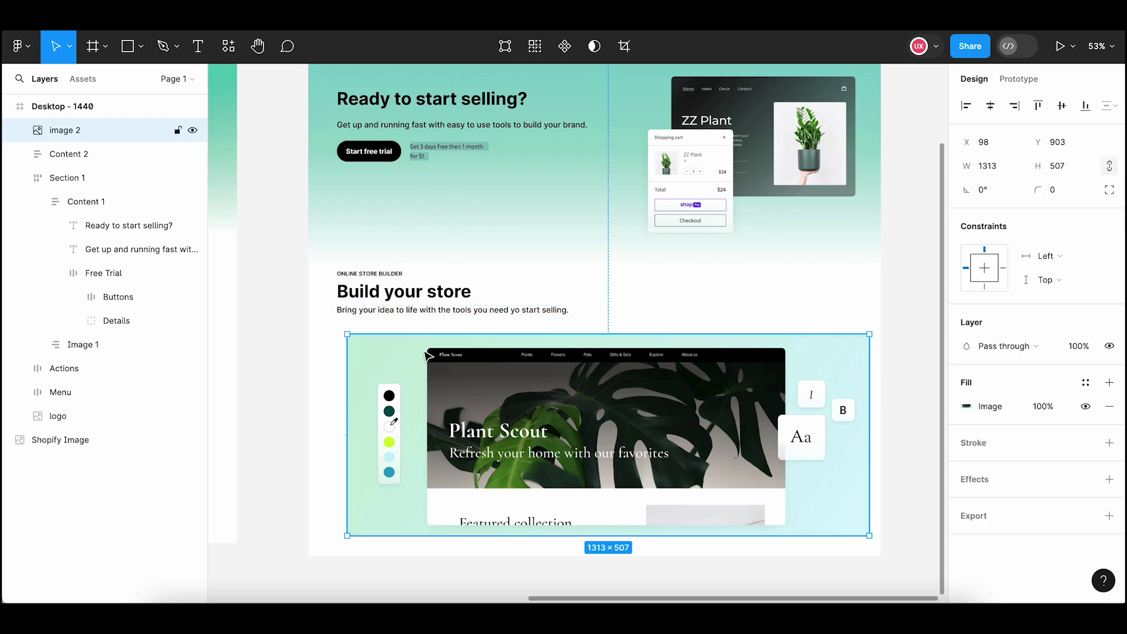
click(401, 295)
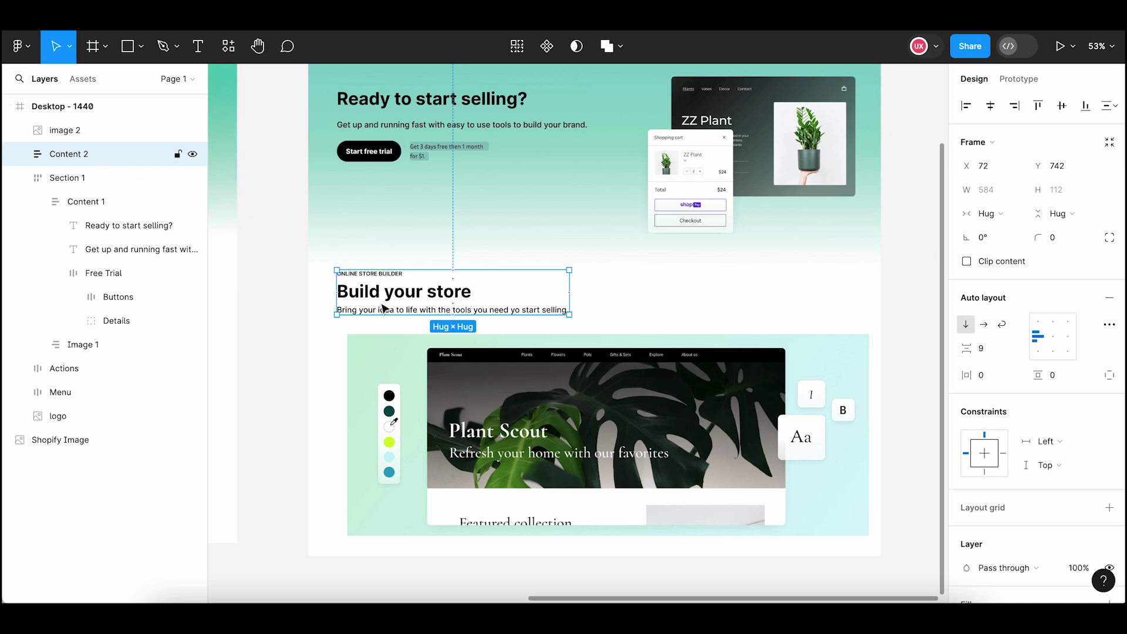
click(396, 375)
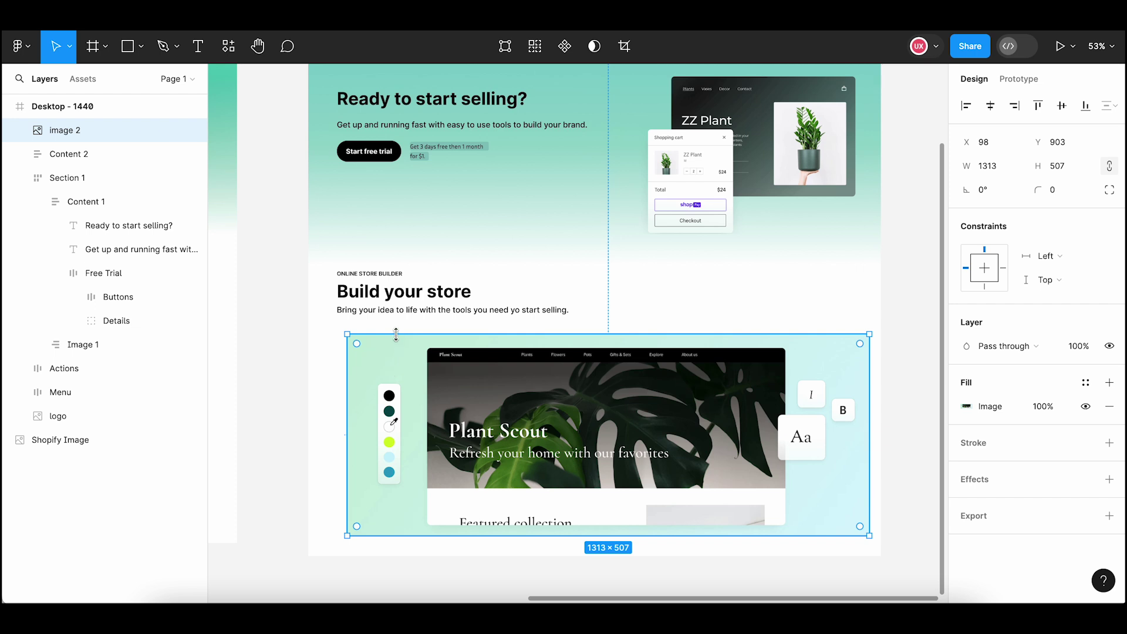
click(400, 302)
click(399, 383)
click(405, 302)
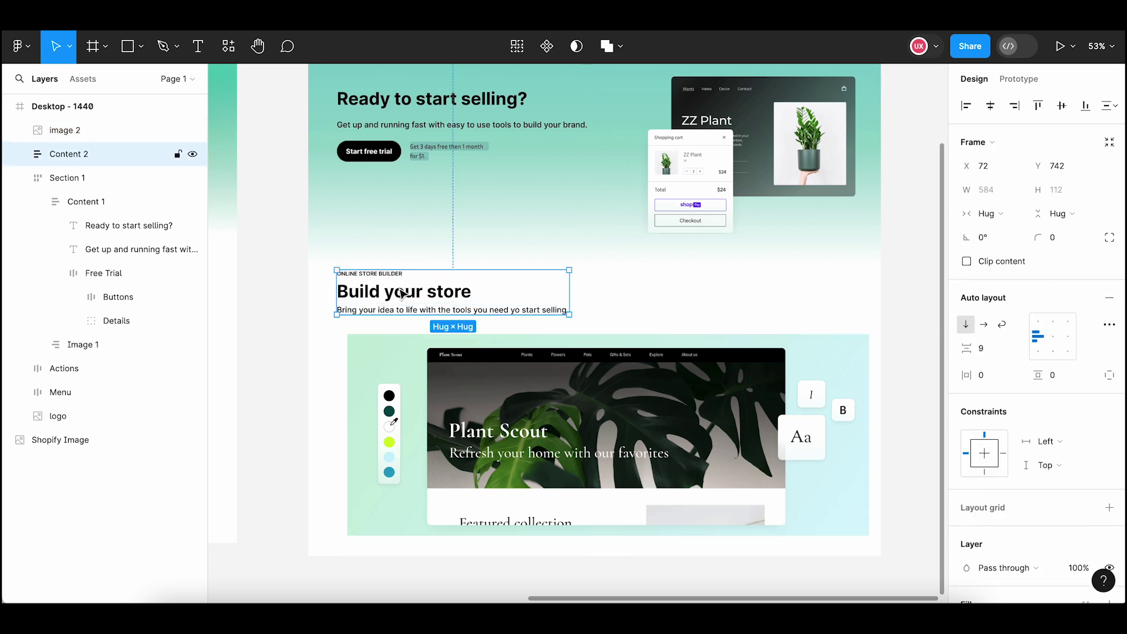
shift+click(416, 415)
right_click(419, 387)
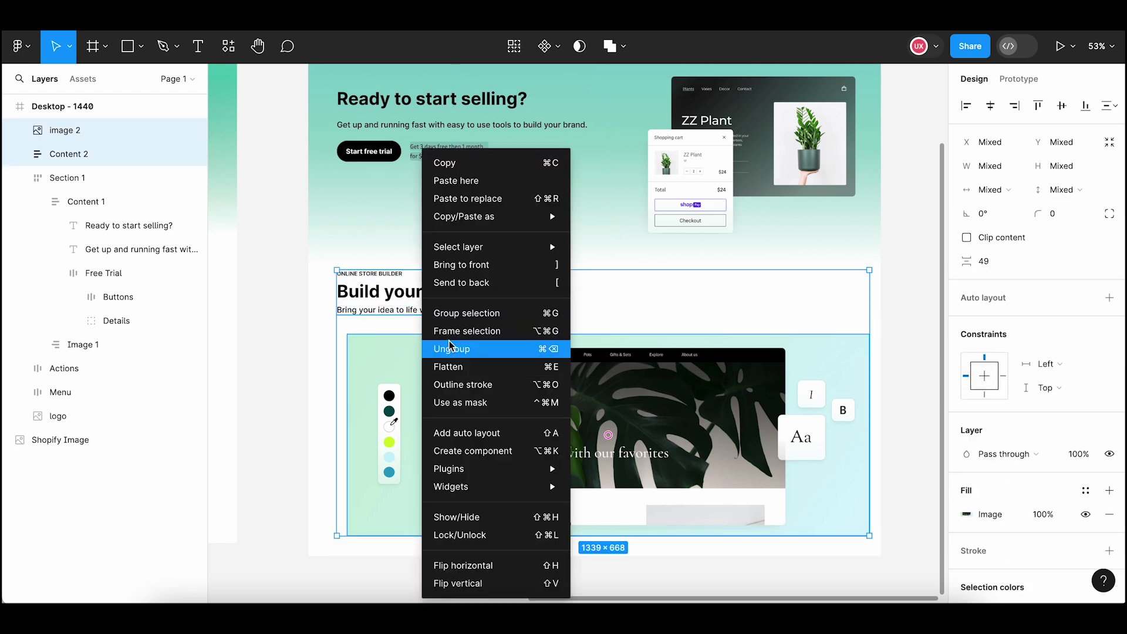
click(494, 337)
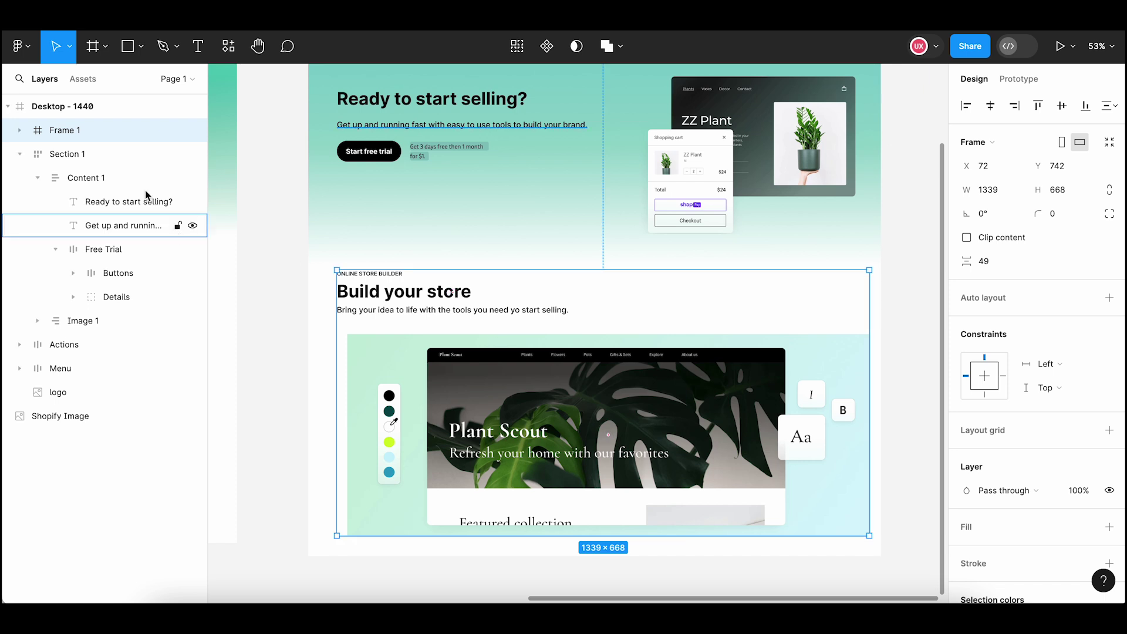
Rename the new frame around Content 2 and image 2 as Section 2
double_click(75, 132)
text(Sec)
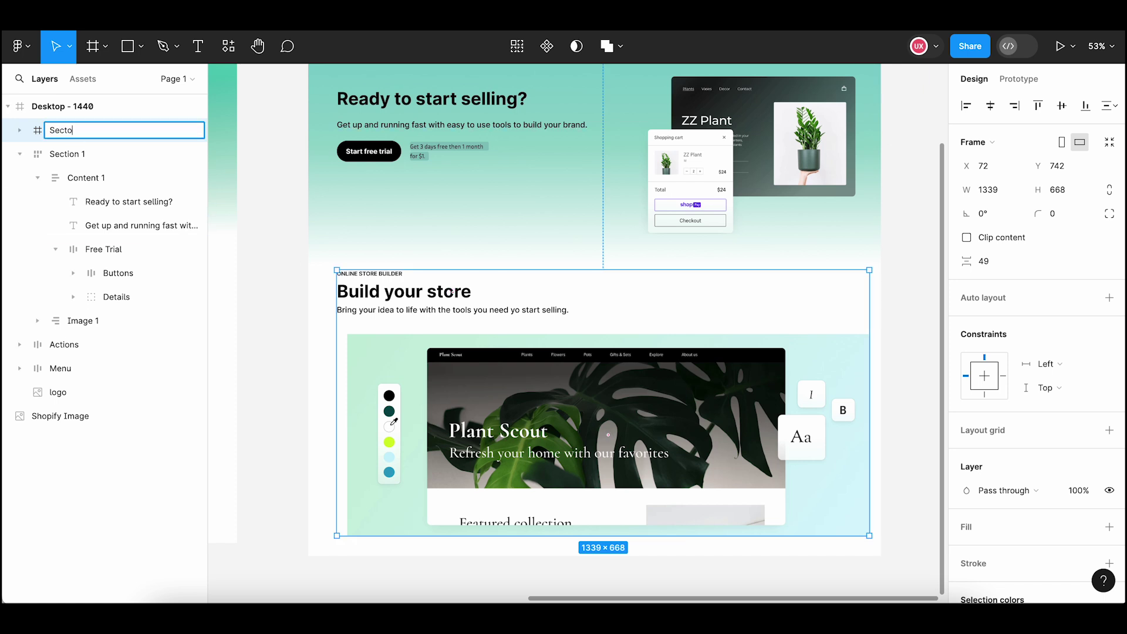
text(tion 2)
key(Return)
click(295, 280)
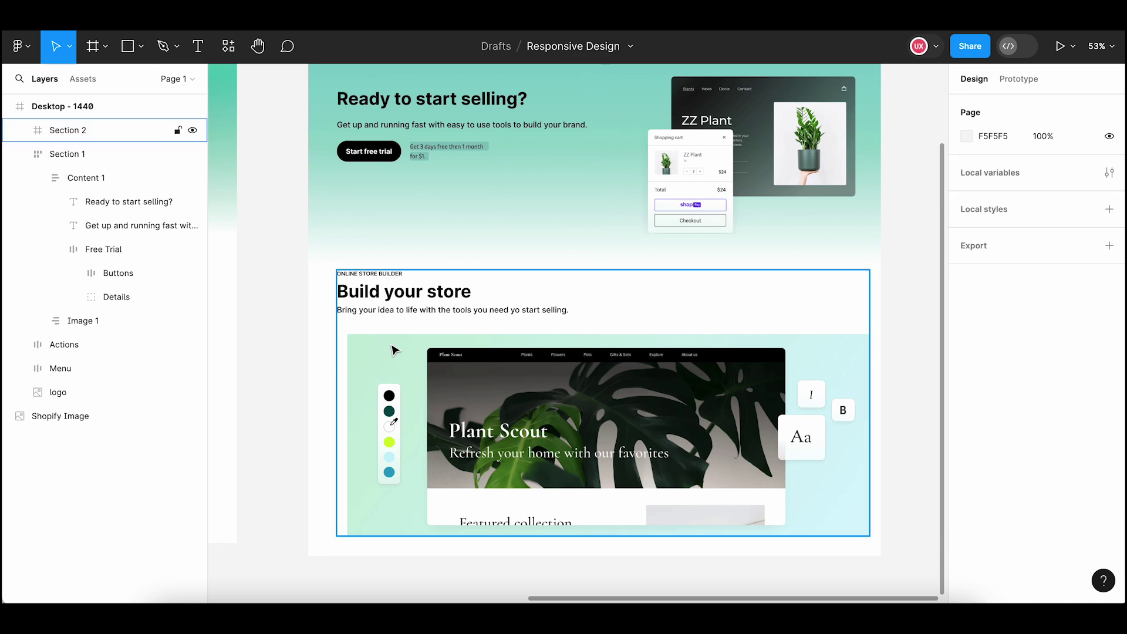
Add auto layout to Section 2 and align its contents left
click(394, 351)
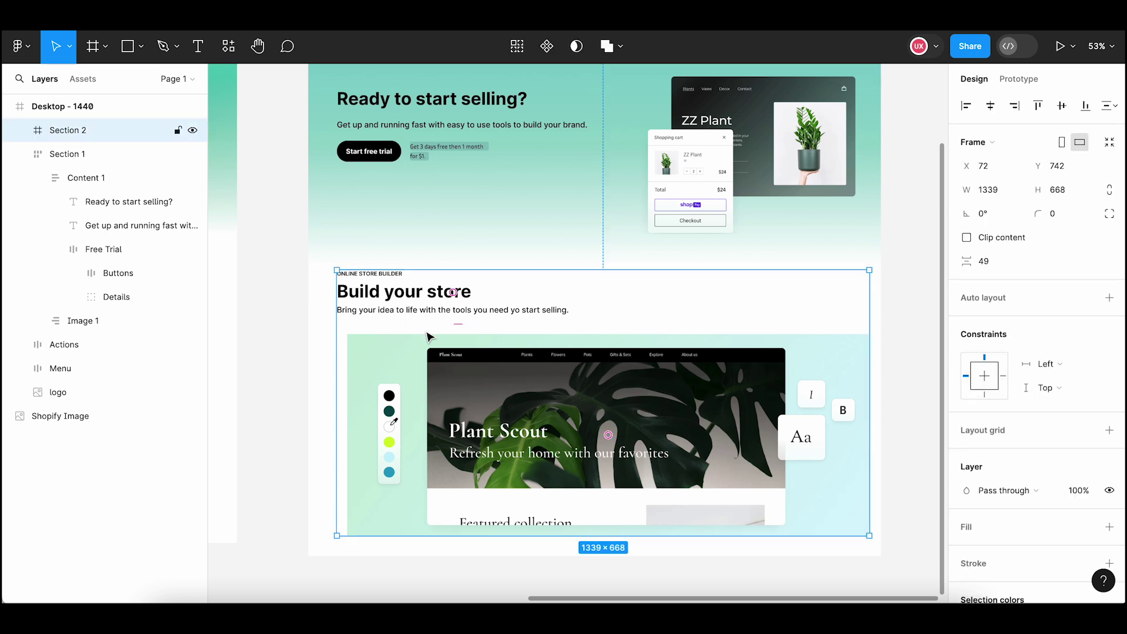
click(1109, 299)
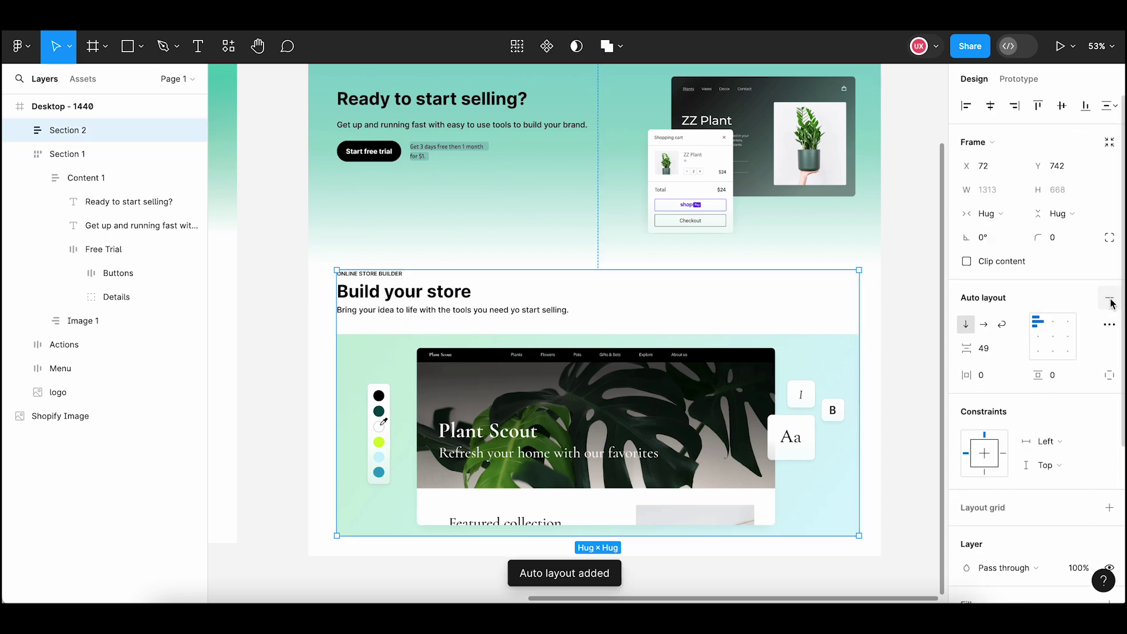
click(1040, 340)
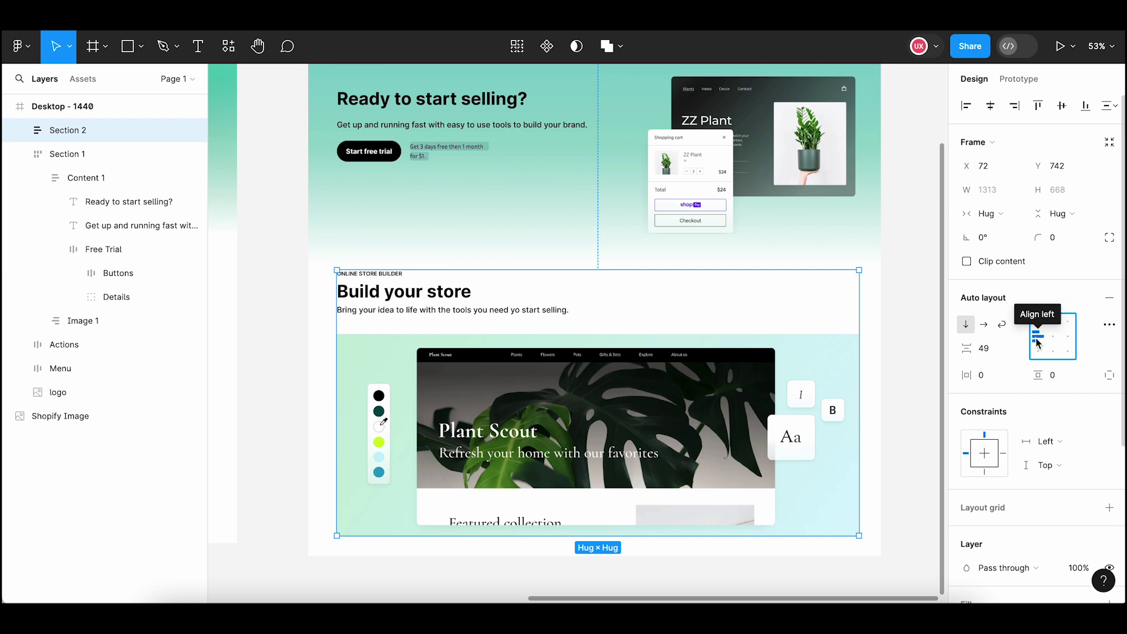
click(902, 361)
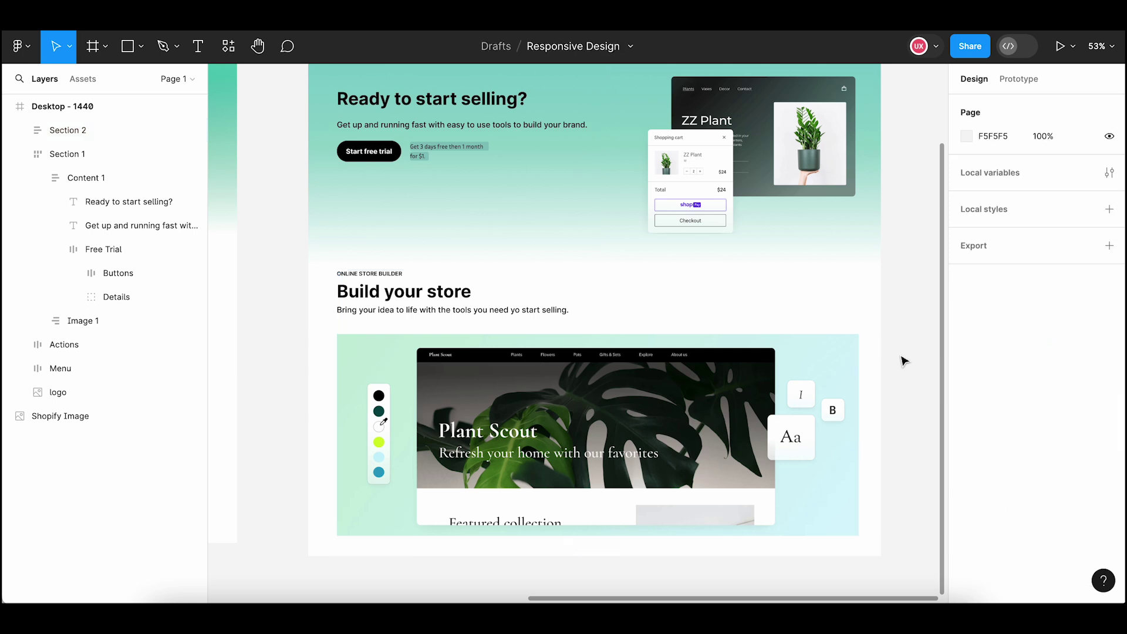
Set the horizontal resizing of the "Build your store" heading in Content 2 to Fill container
click(446, 302)
click(445, 300)
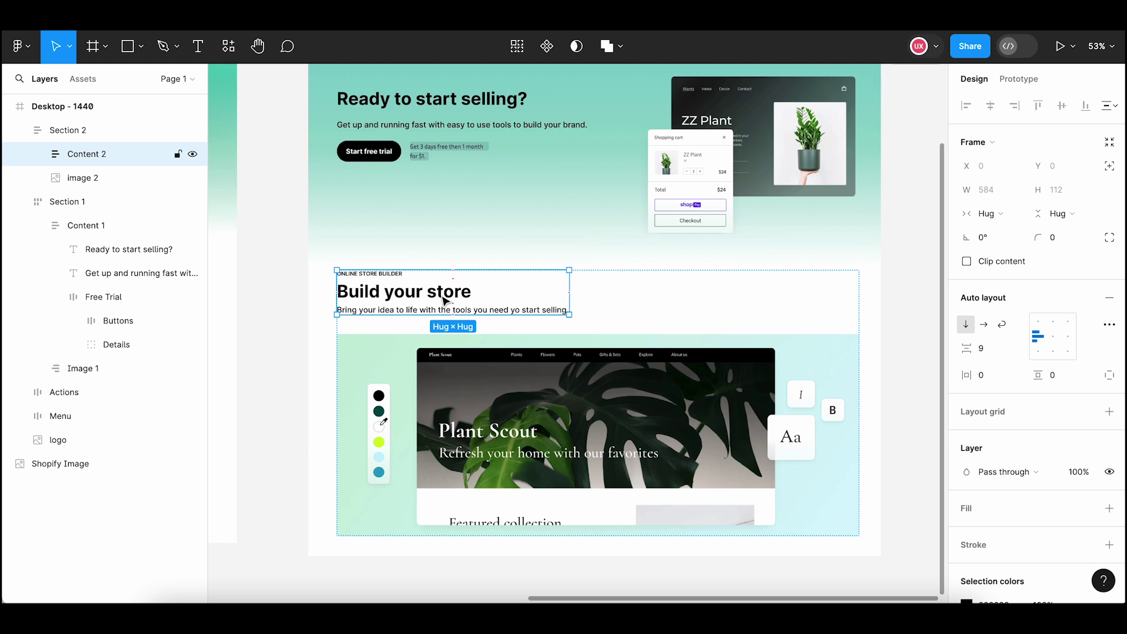
click(387, 295)
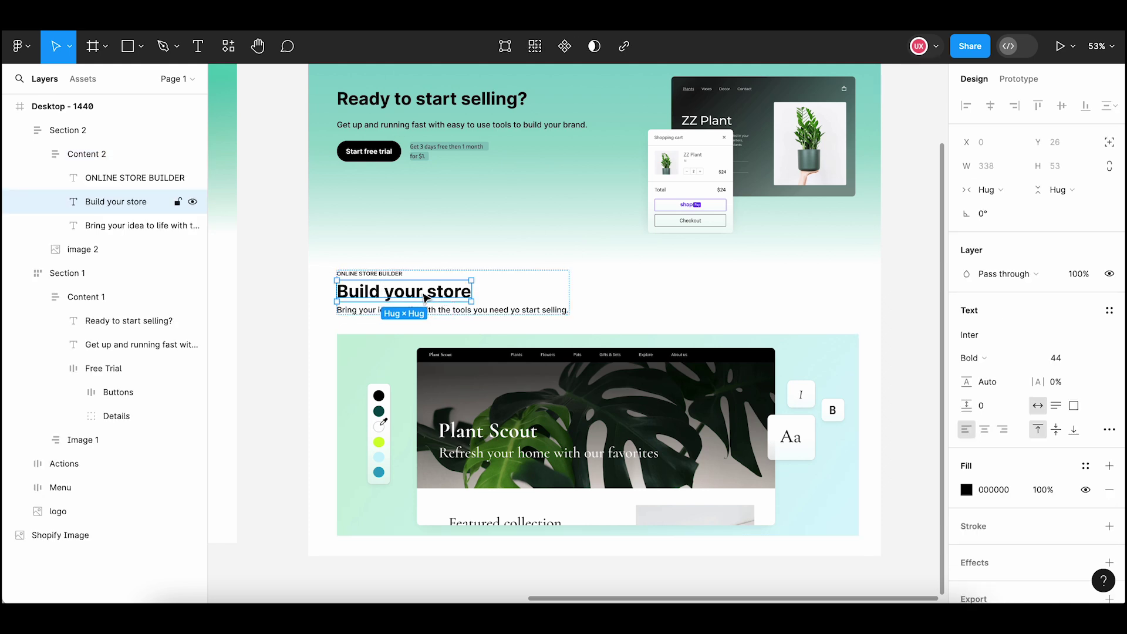
click(1020, 194)
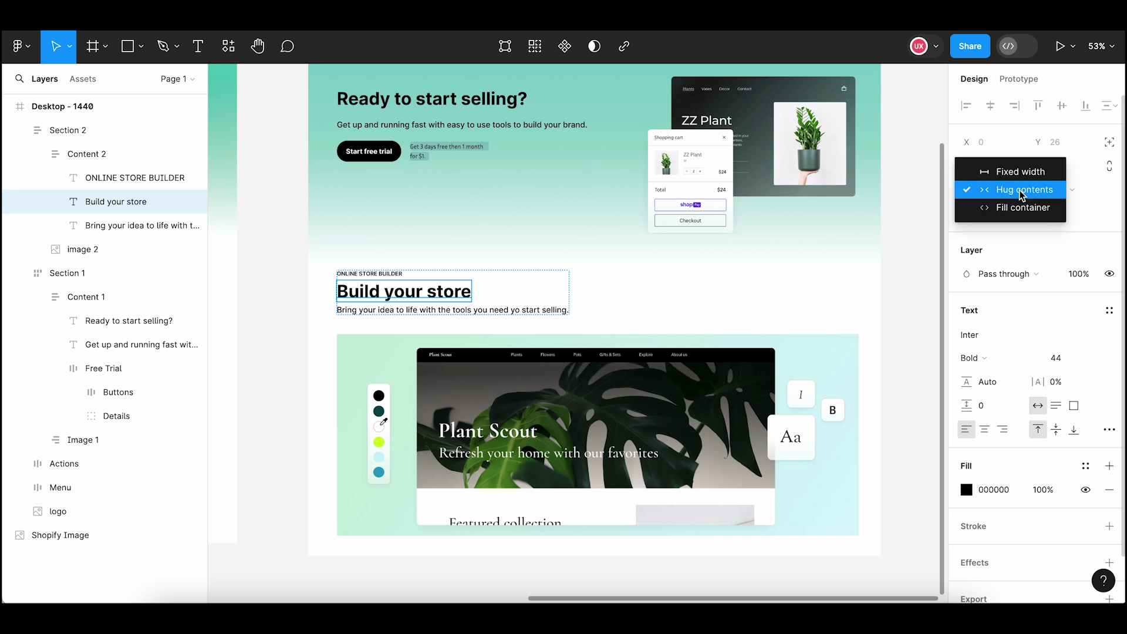
click(1047, 215)
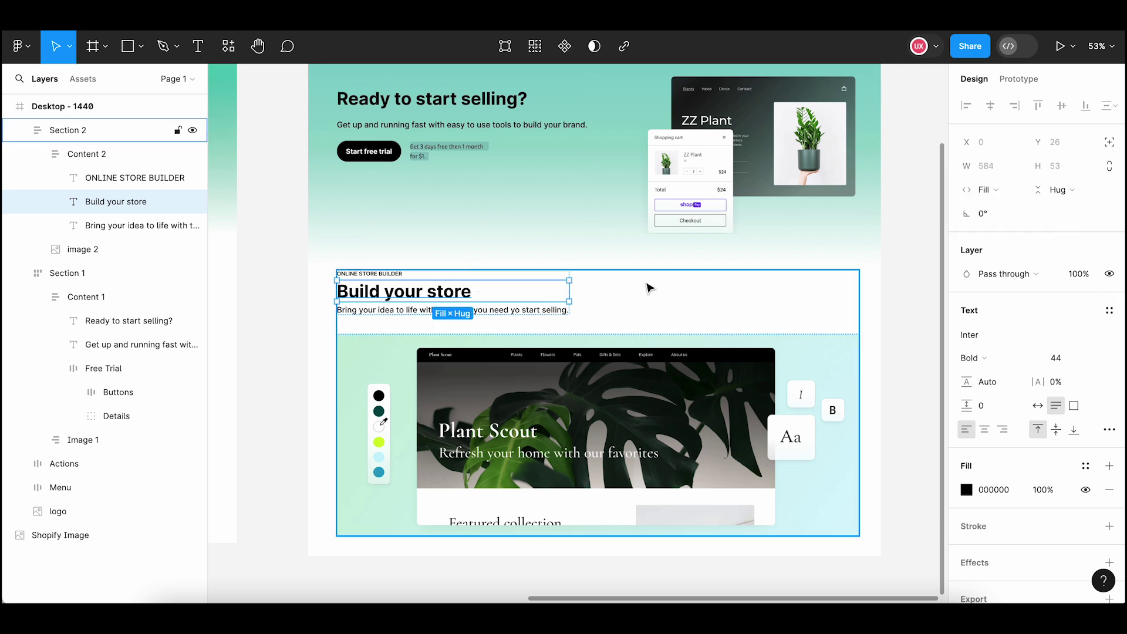
Set the horizontal resizing of the "Bring your idea to life" text in Content 2 to Fill container
click(517, 309)
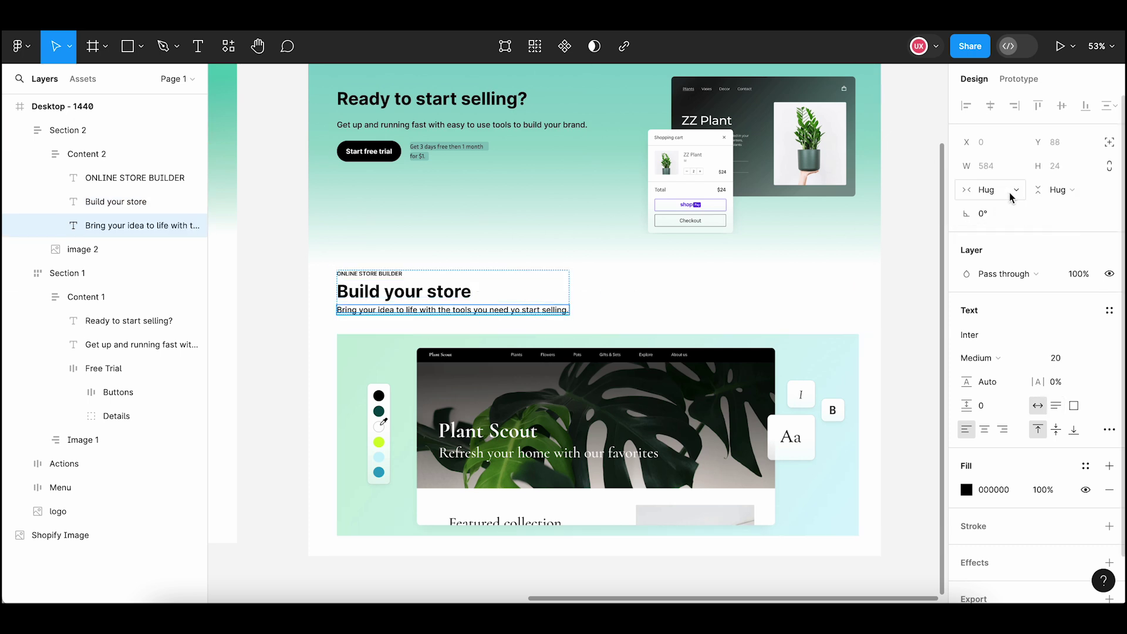
click(988, 189)
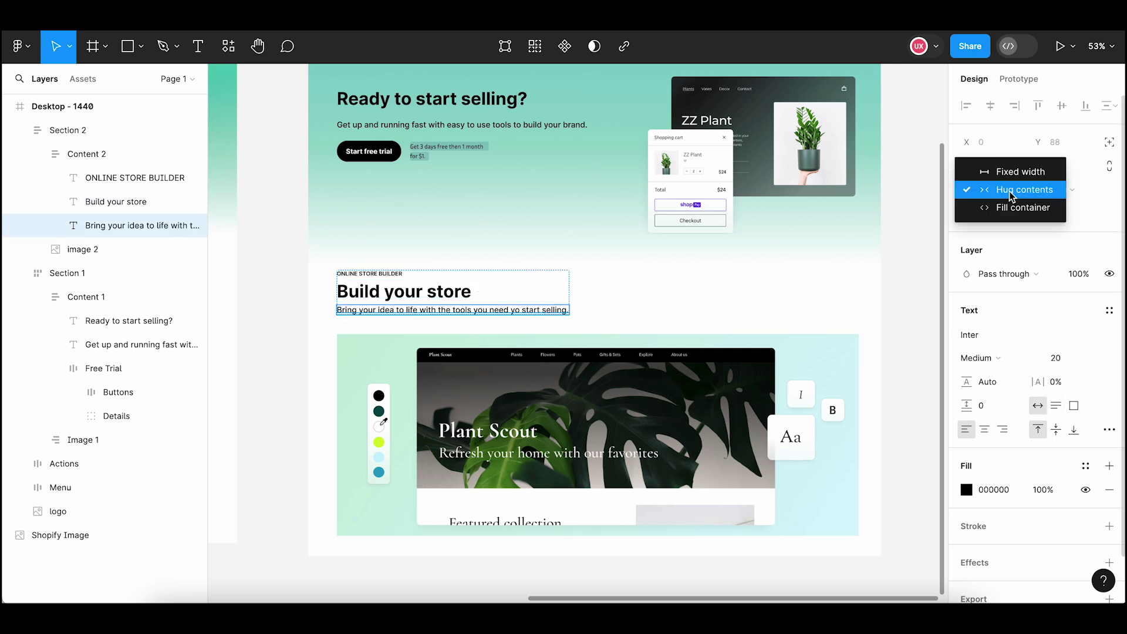
click(1030, 215)
key(Escape)
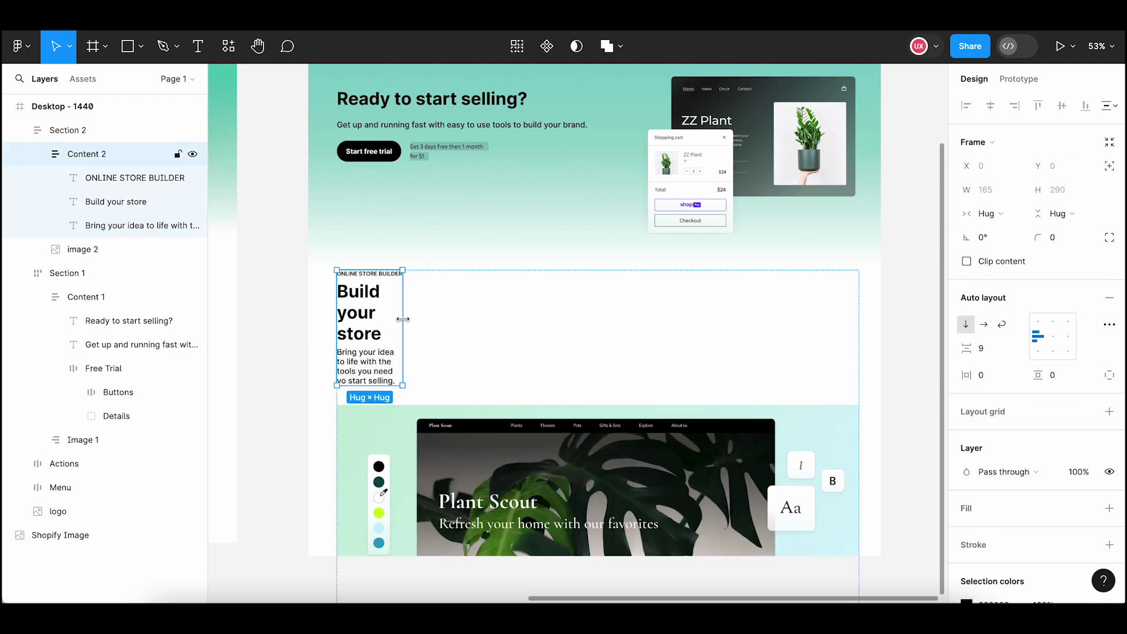
Widen Content 2 to 1313, matching the full width of Section 2, and check the text layers inside it
drag(402, 319, 857, 315)
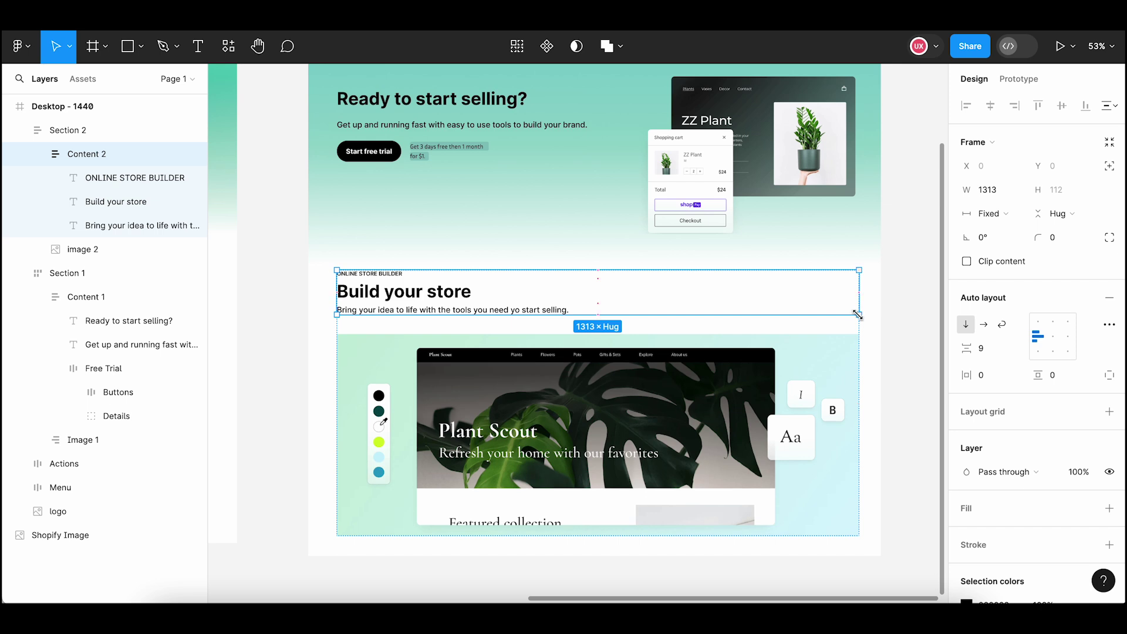
click(908, 340)
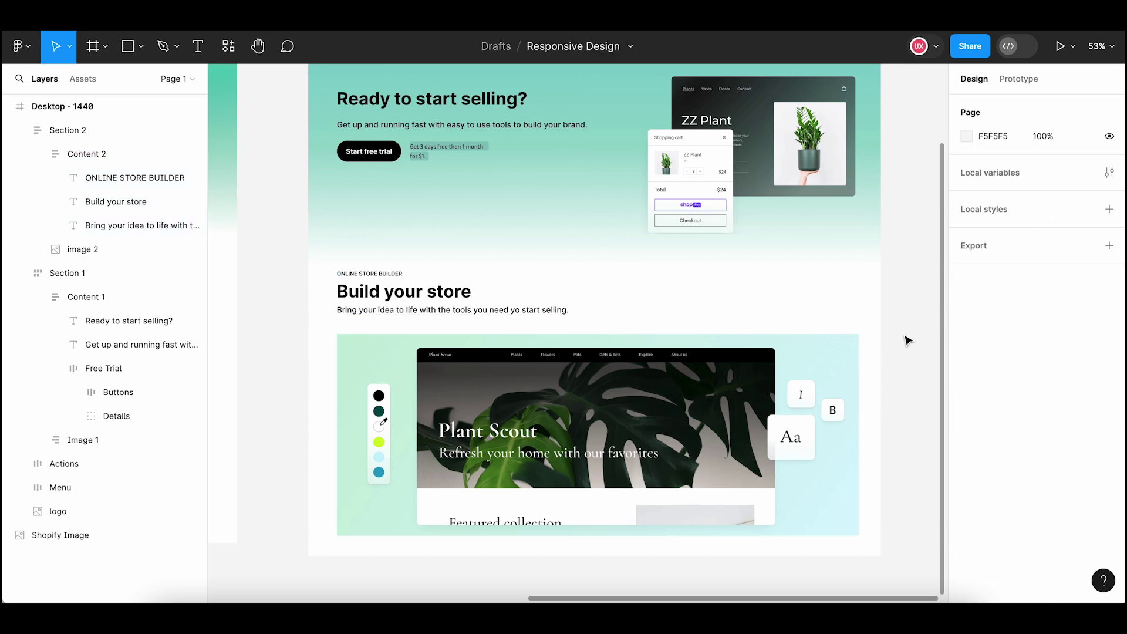
click(456, 312)
click(460, 315)
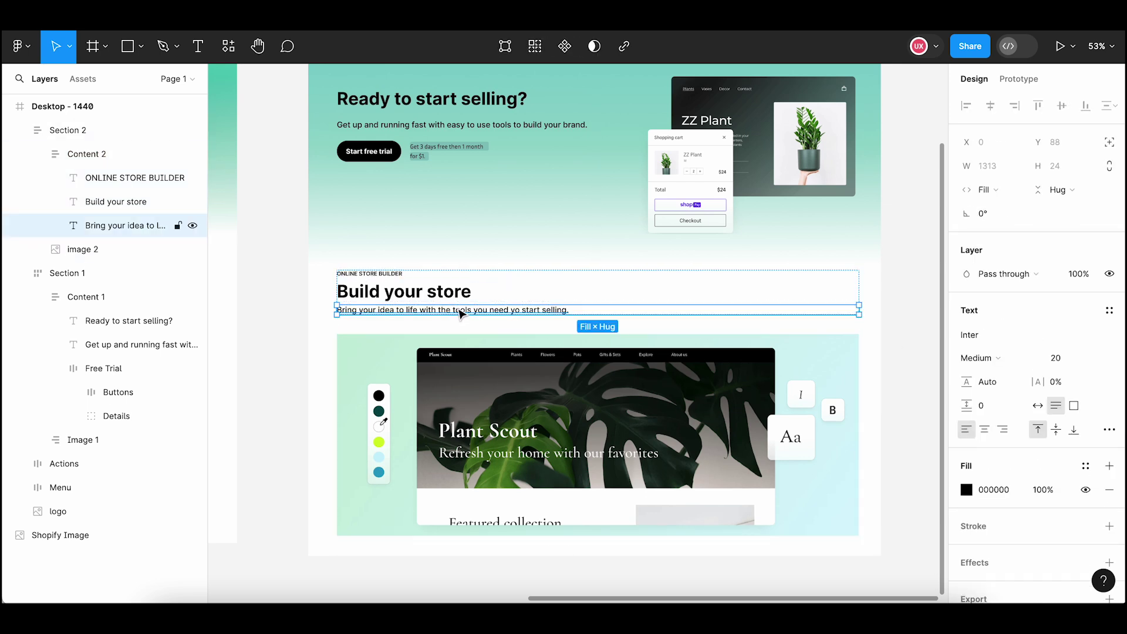
click(453, 295)
click(480, 277)
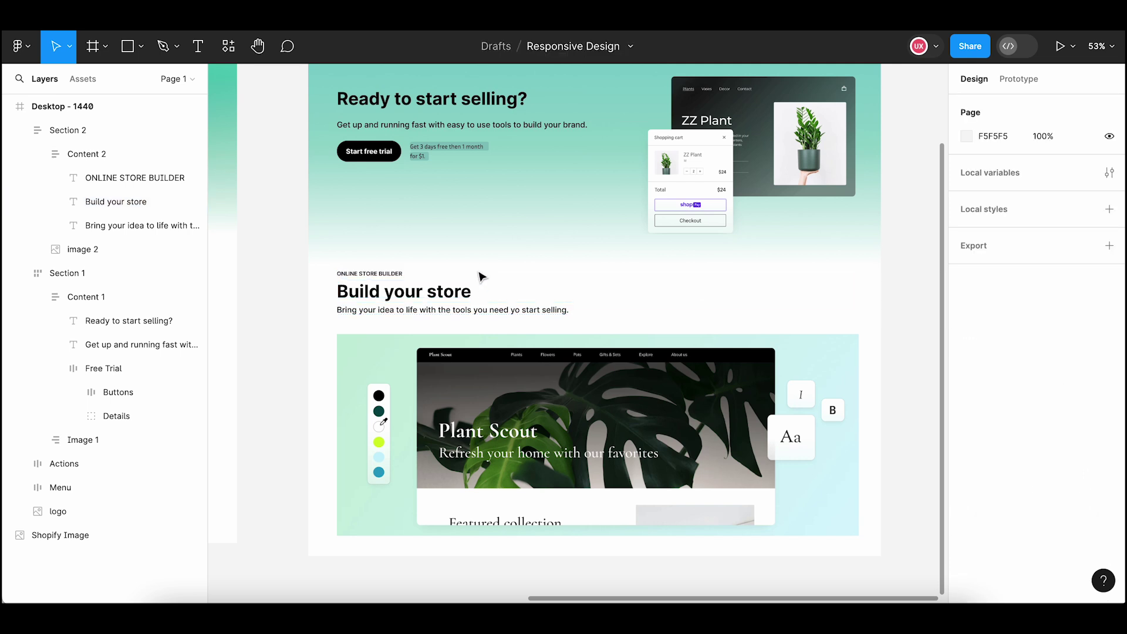
Set the image fill mode of image 2 in Section 2 to Fit
click(485, 277)
click(485, 276)
mouse_move(846, 293)
mouse_down()
mouse_move(495, 286)
mouse_move(856, 289)
mouse_up()
click(892, 302)
double_click(618, 418)
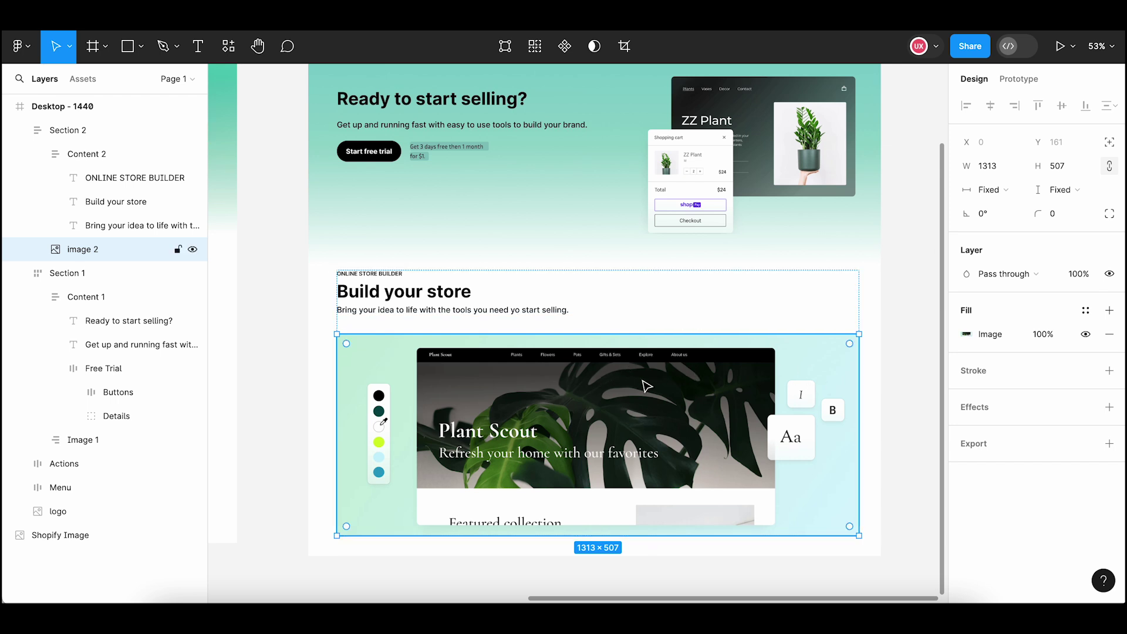
click(965, 334)
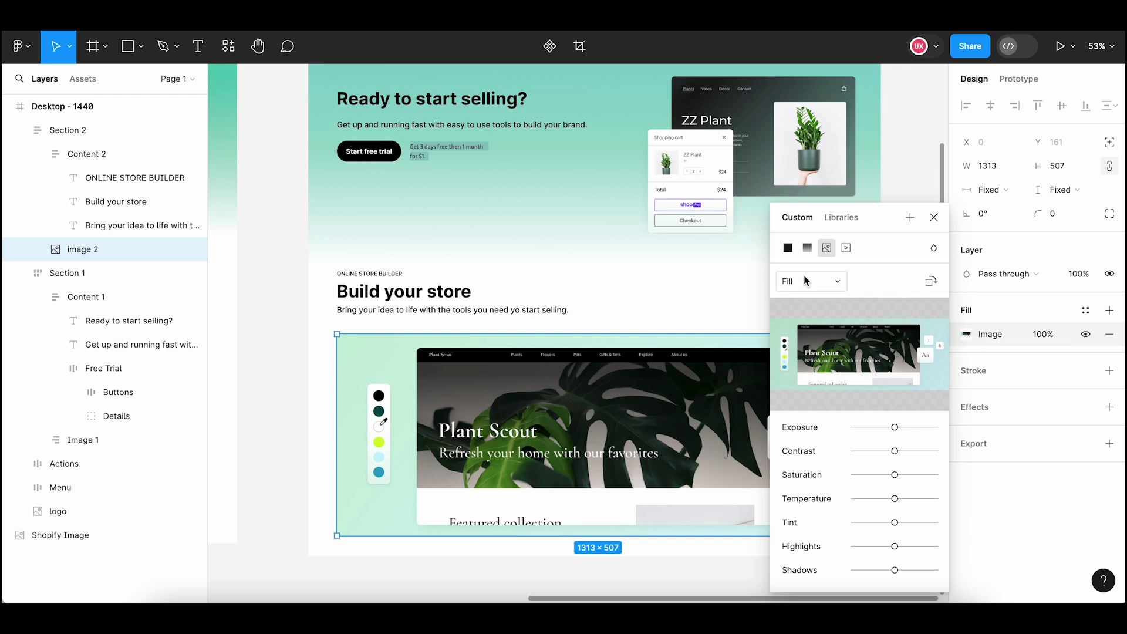
click(841, 287)
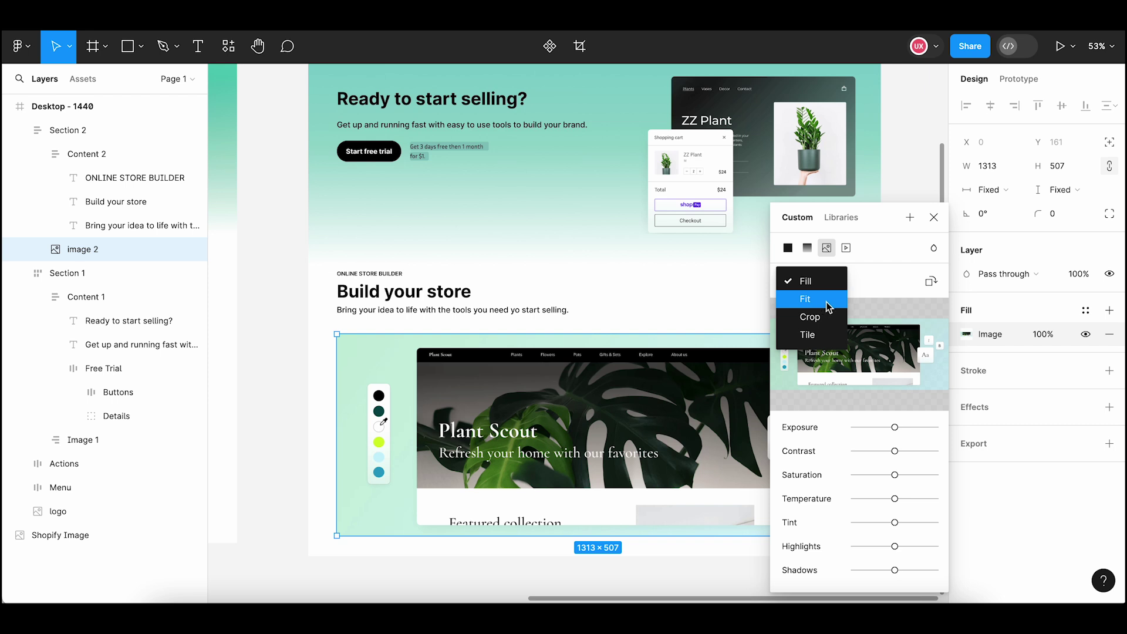
click(825, 300)
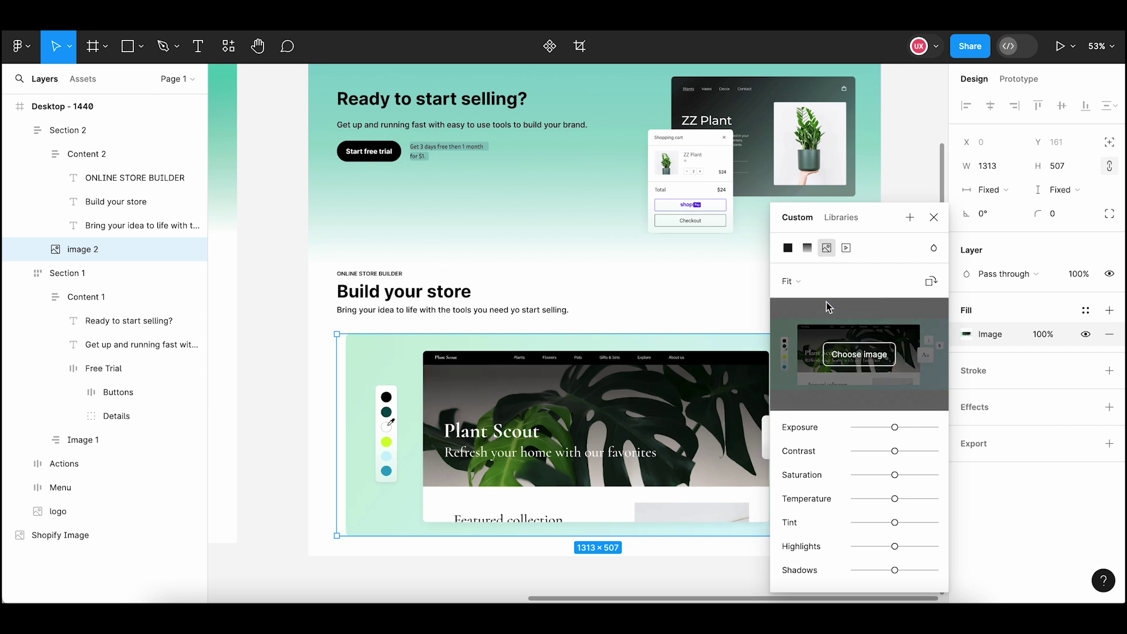
click(933, 219)
click(882, 375)
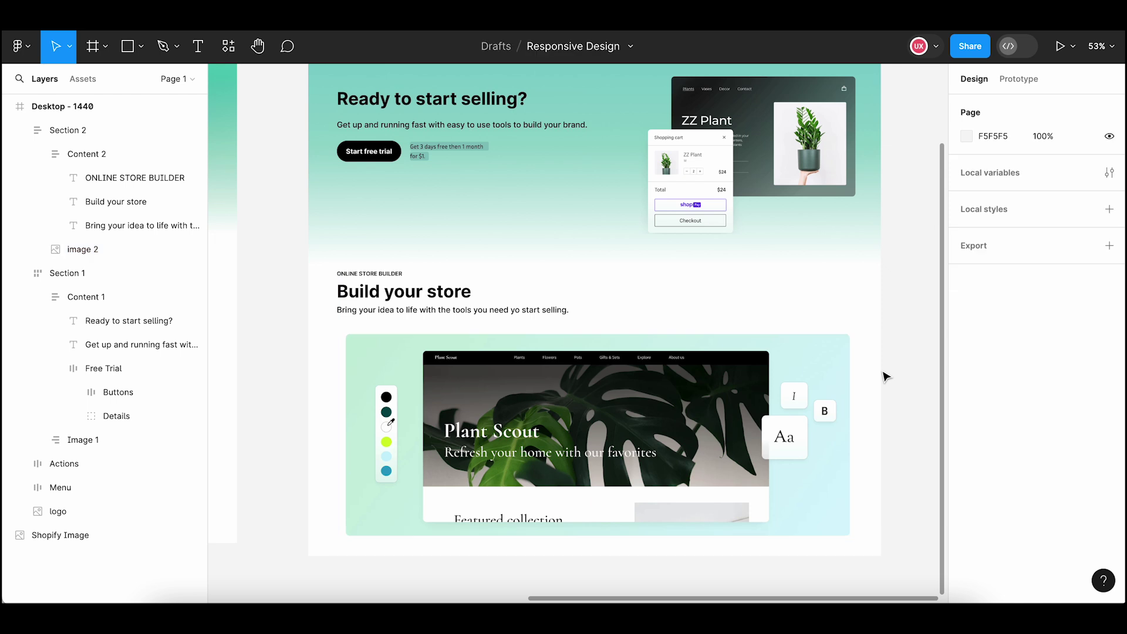
Set the horizontal resizing of the Content 2 frame to Fill container
click(694, 309)
click(694, 309)
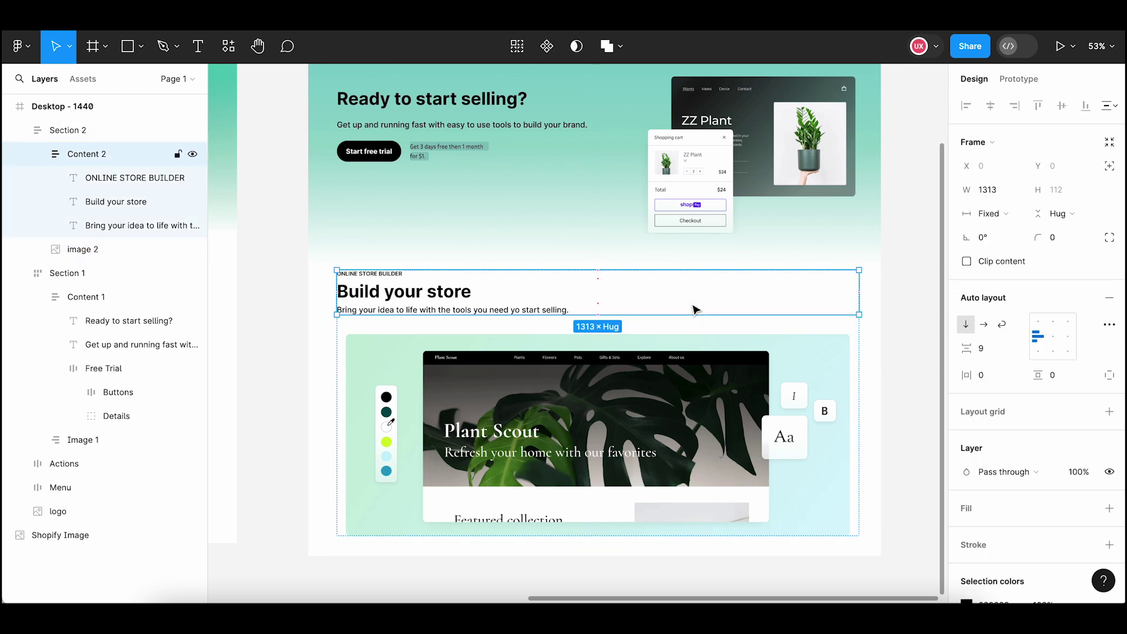
click(907, 346)
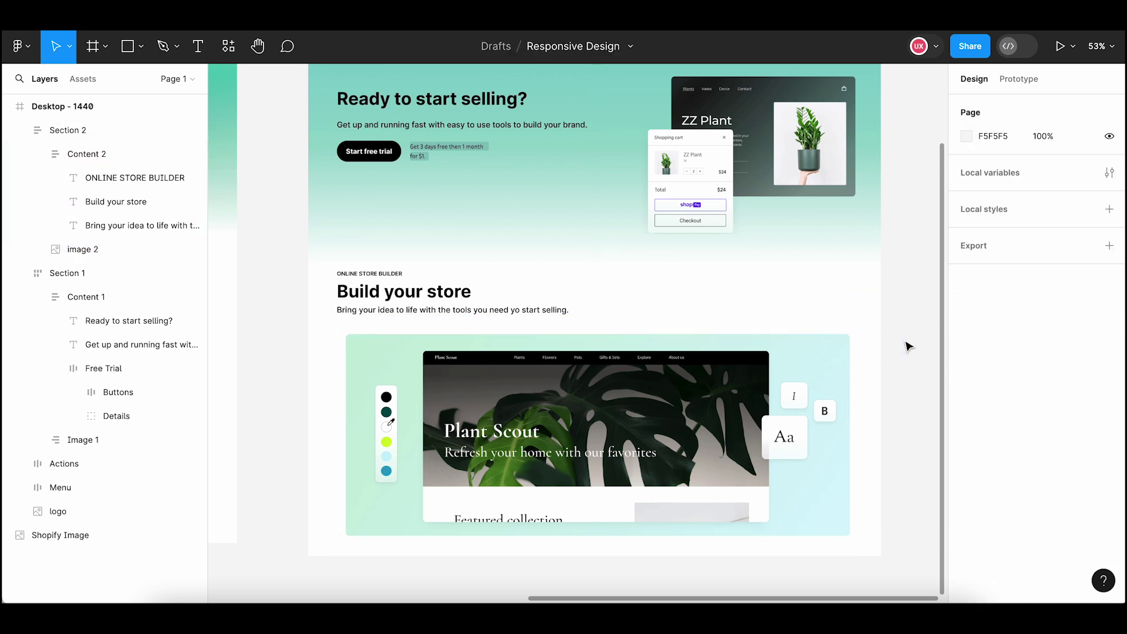
click(820, 325)
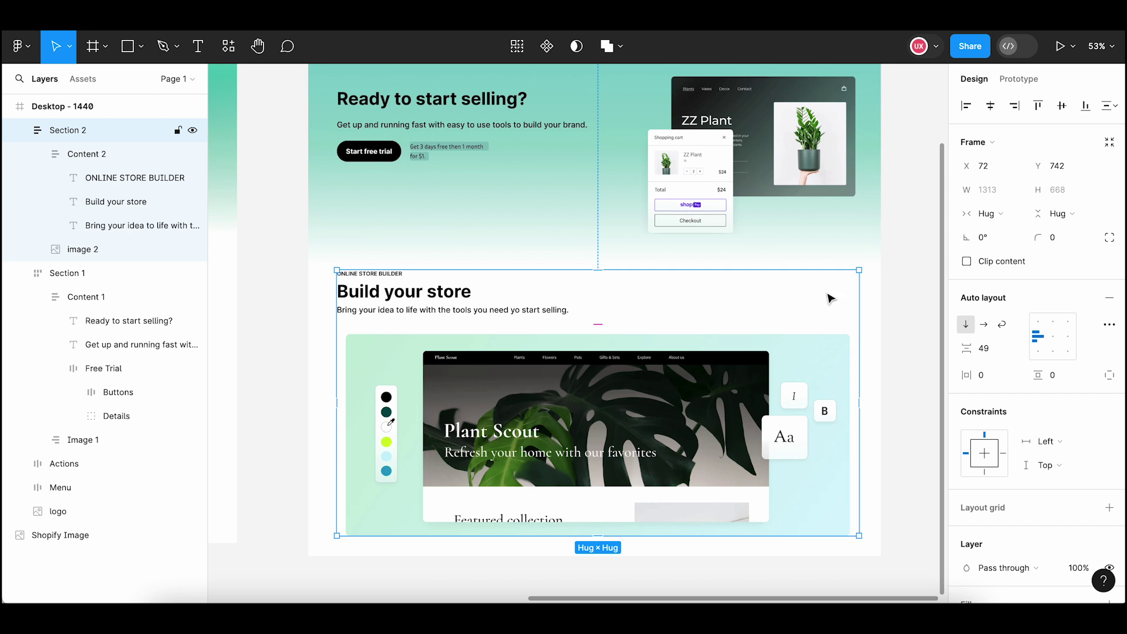
click(820, 299)
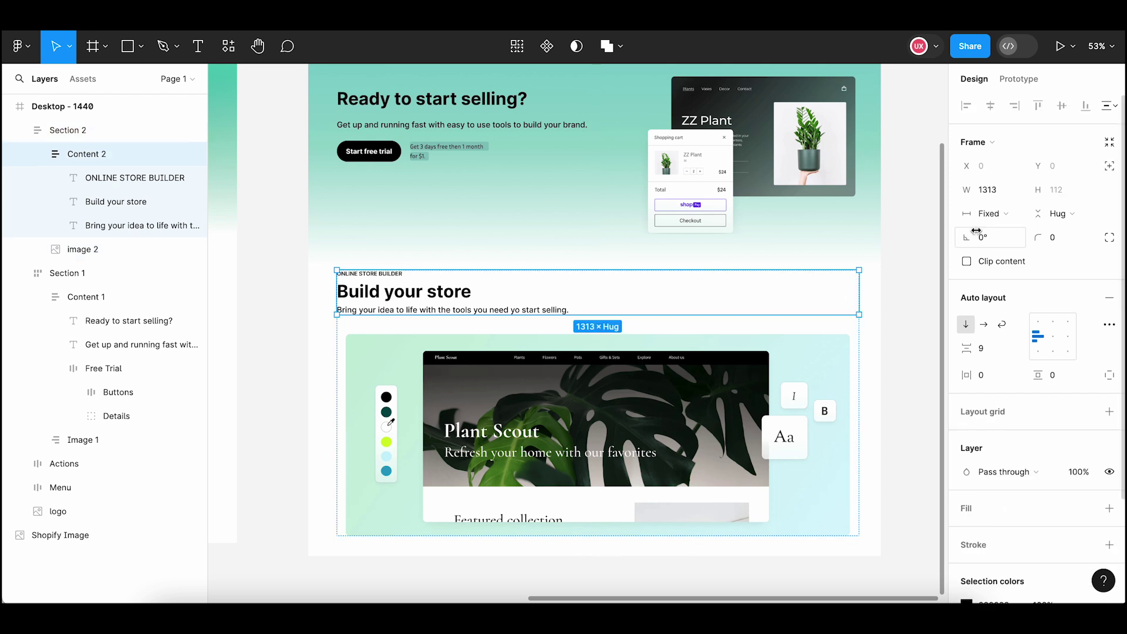
click(1021, 214)
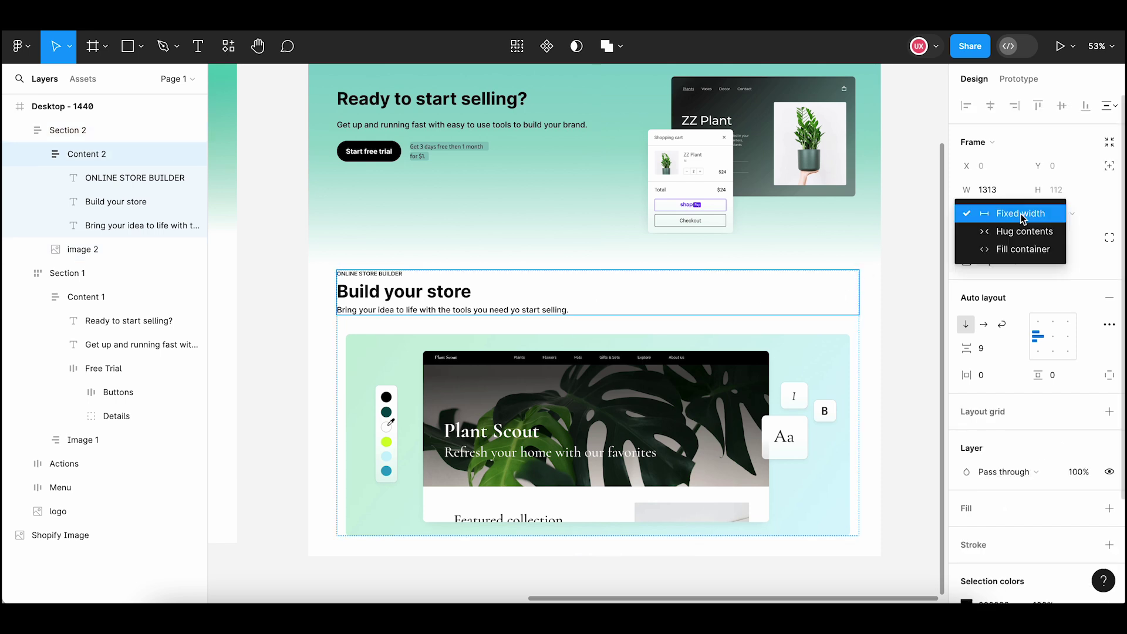
click(1014, 251)
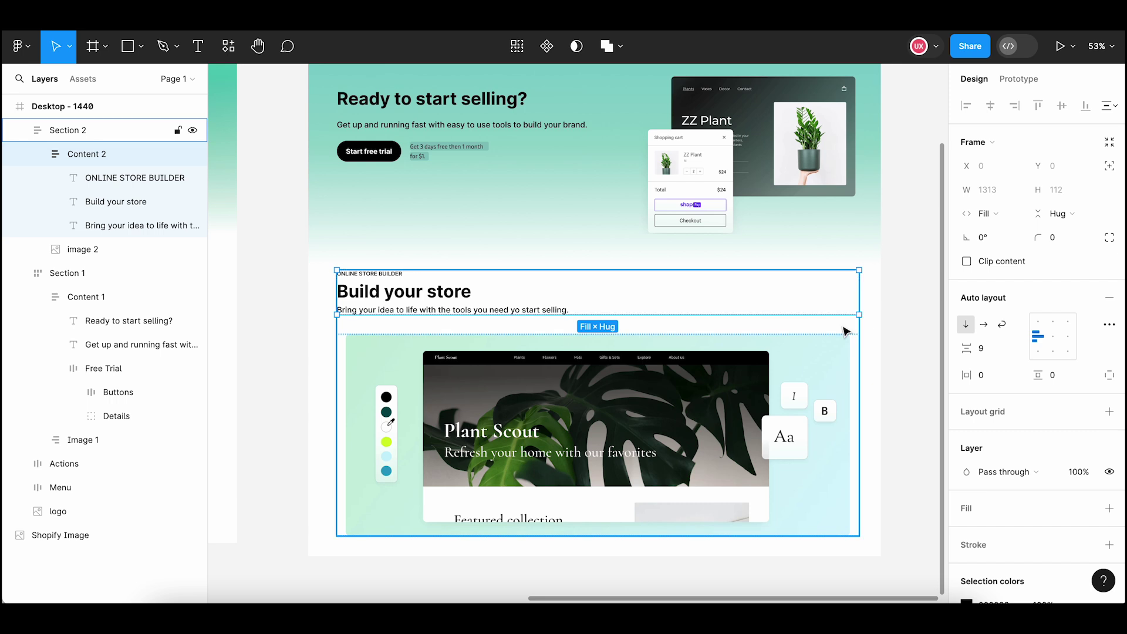
Set Section 2's horizontal constraint to Scale, then try narrowing the section to 936 and undo the resize
click(706, 320)
click(707, 322)
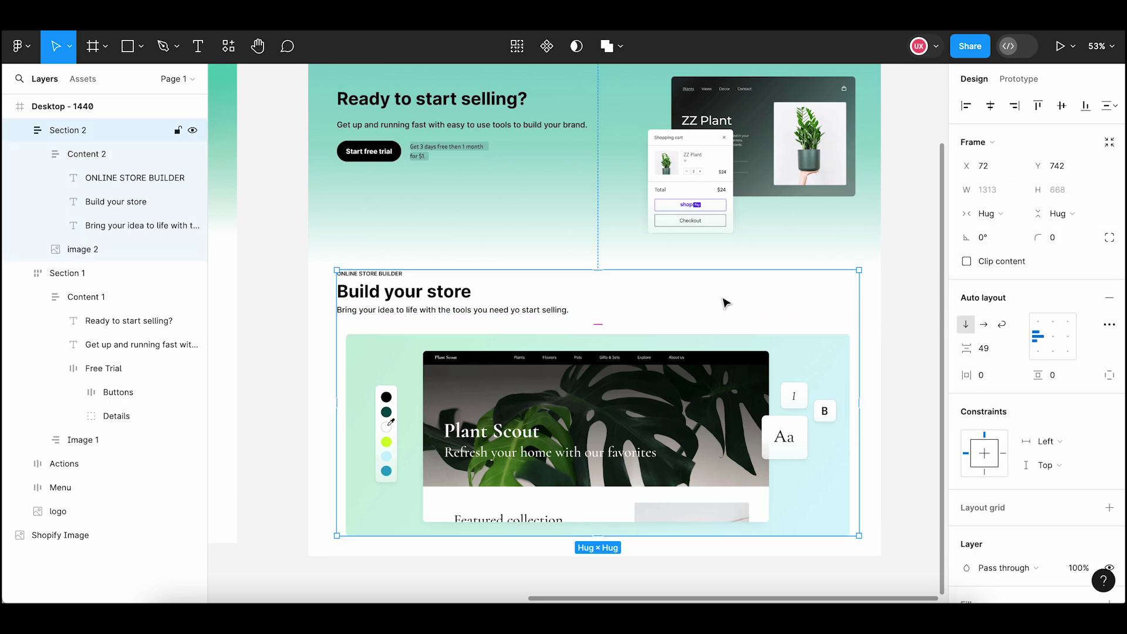
click(1081, 449)
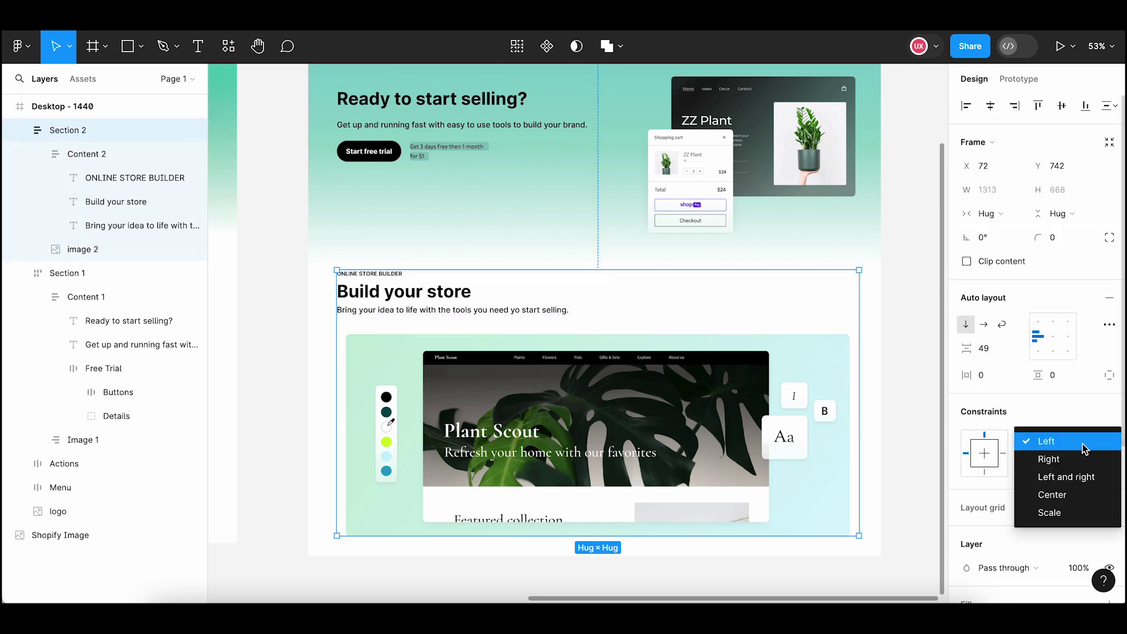
click(1049, 520)
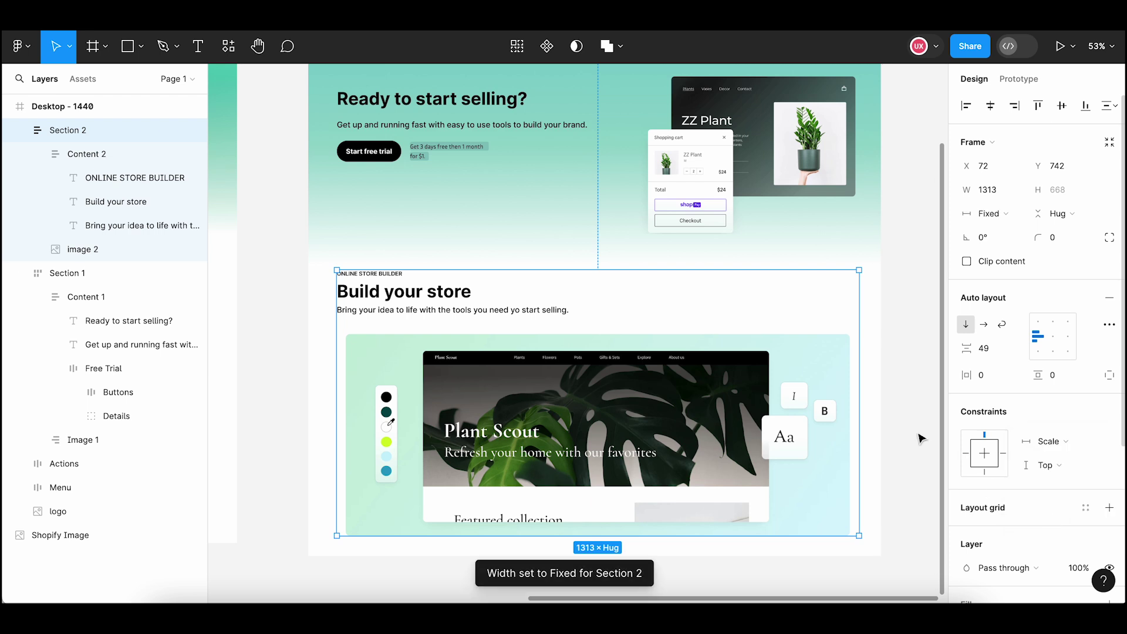
drag(859, 305, 709, 306)
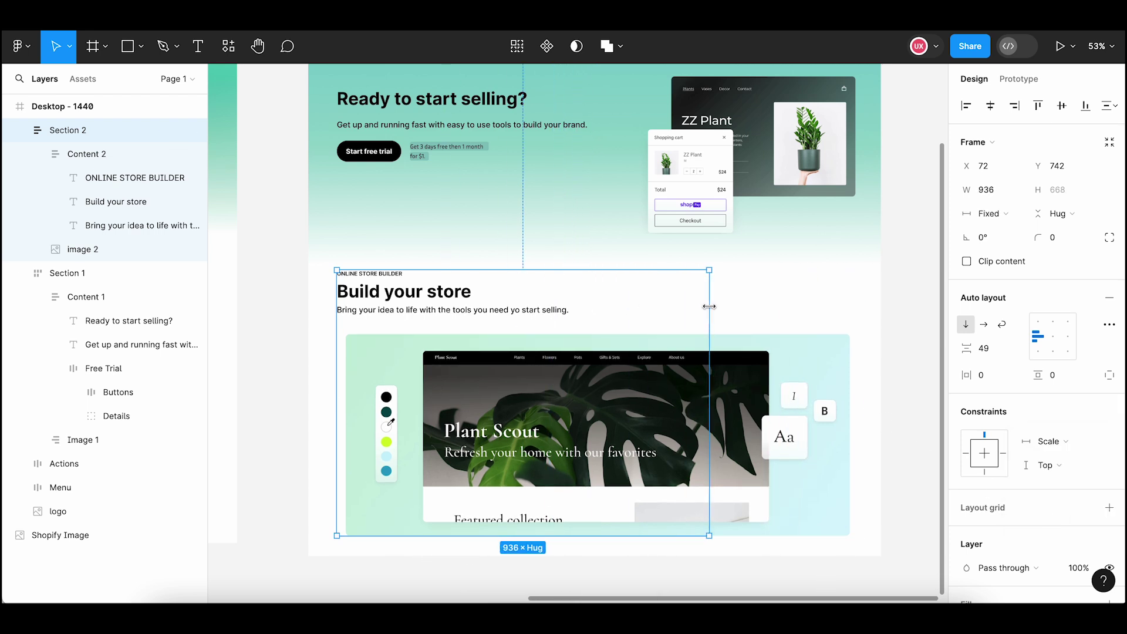
key(ctrl+z)
Set the horizontal resizing of image 2 in Section 2 to Fill container
click(801, 397)
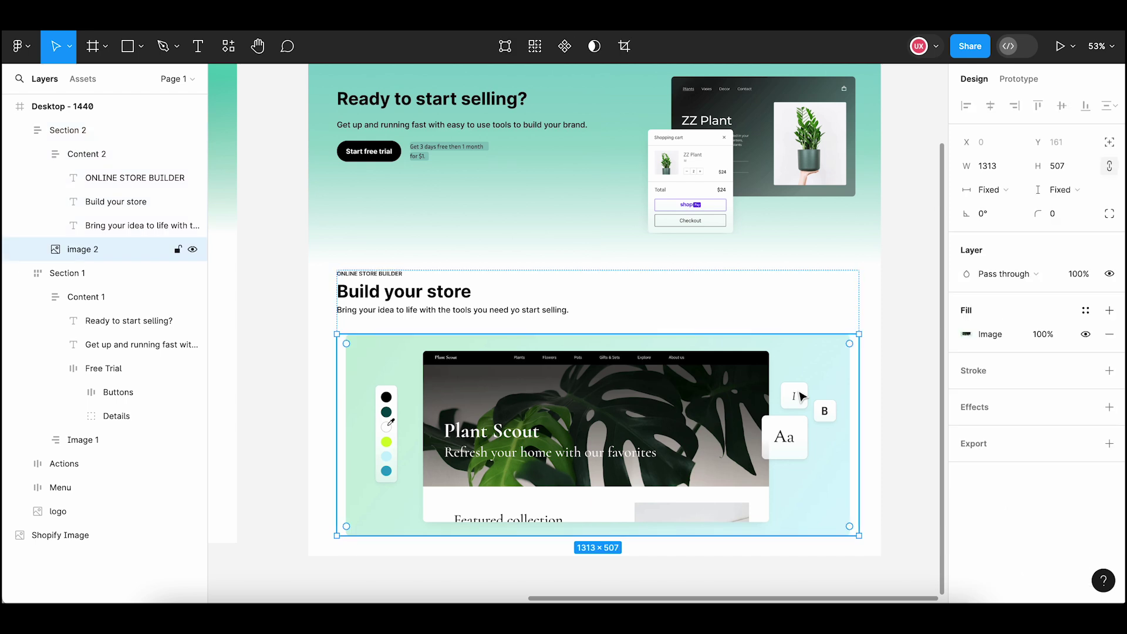
click(1018, 191)
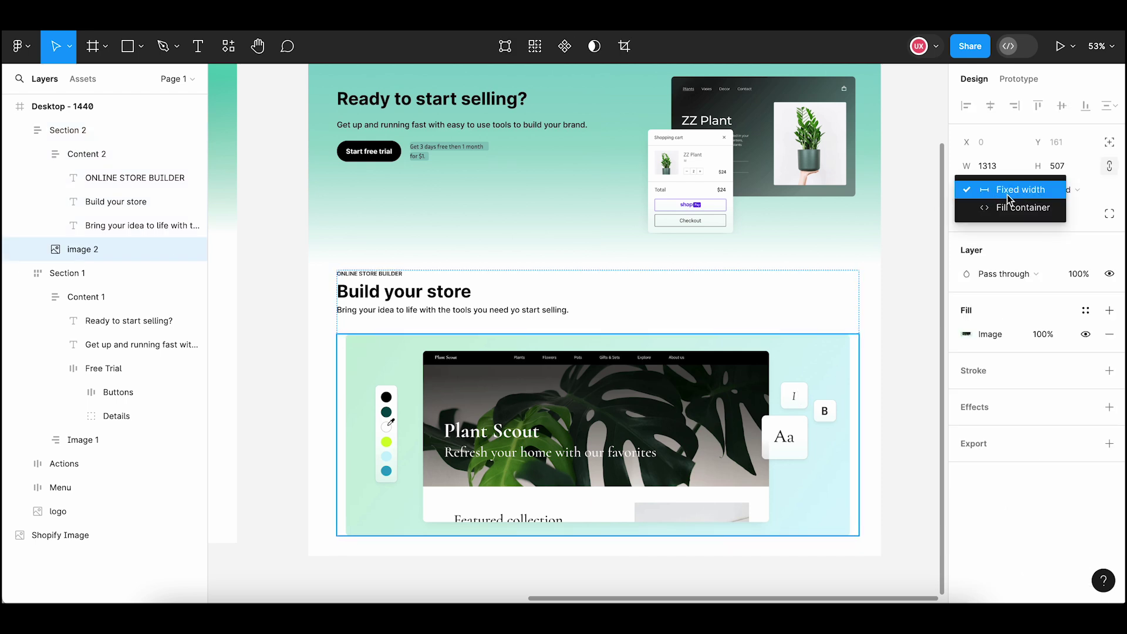
click(1044, 217)
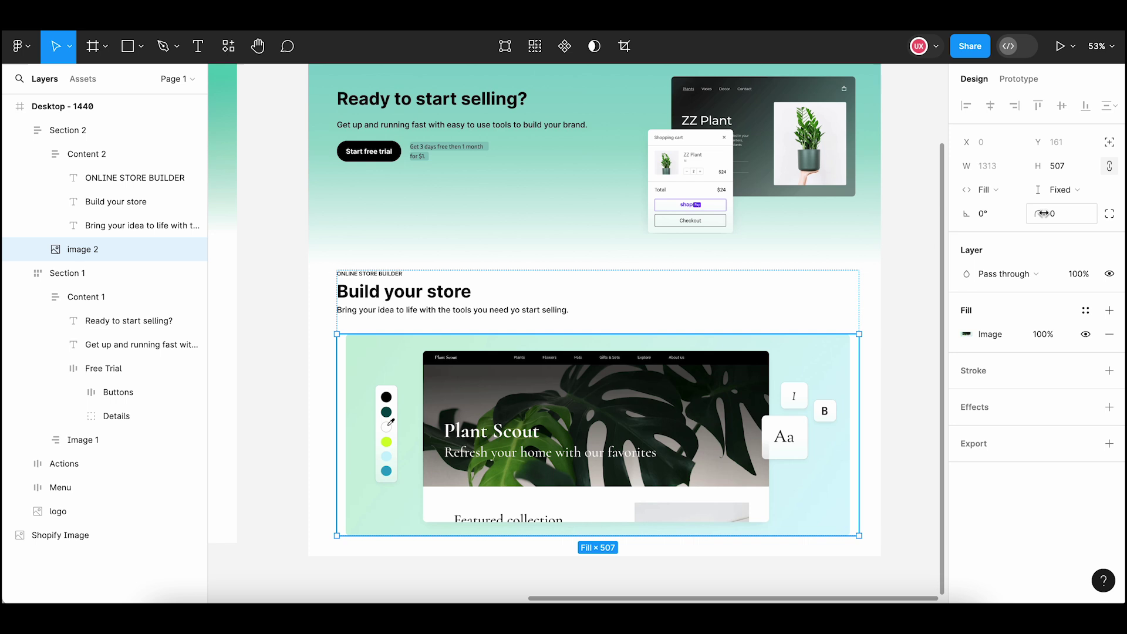
click(893, 338)
Try narrowing Section 2 to test how its text and image adapt, and restore its 1313 width
click(819, 320)
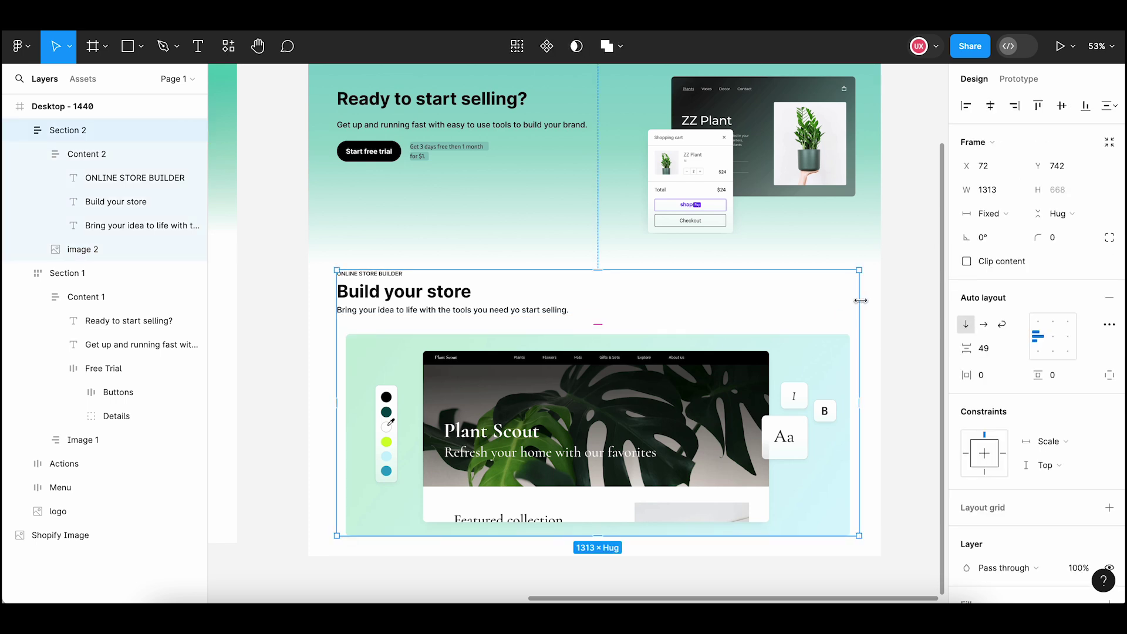
drag(859, 300, 554, 286)
click(893, 327)
scroll(903, 327, down, 3)
scroll(796, 369, right, 2)
click(582, 321)
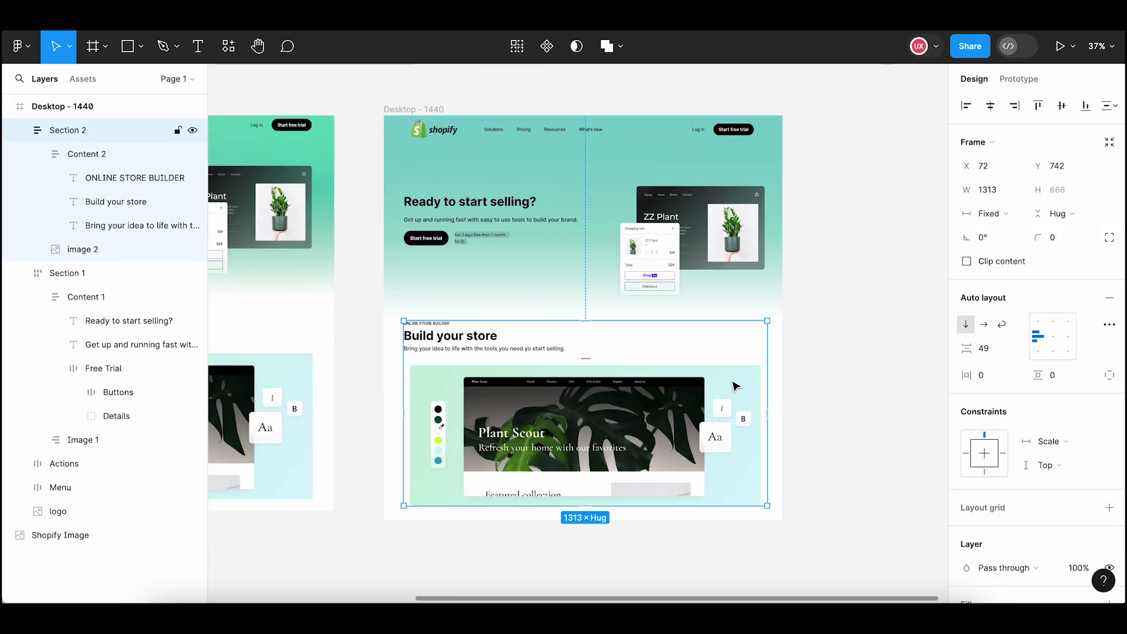
Try narrowing the whole Desktop - 1440 frame to test both sections' responsiveness, and undo the resize
click(851, 332)
click(426, 111)
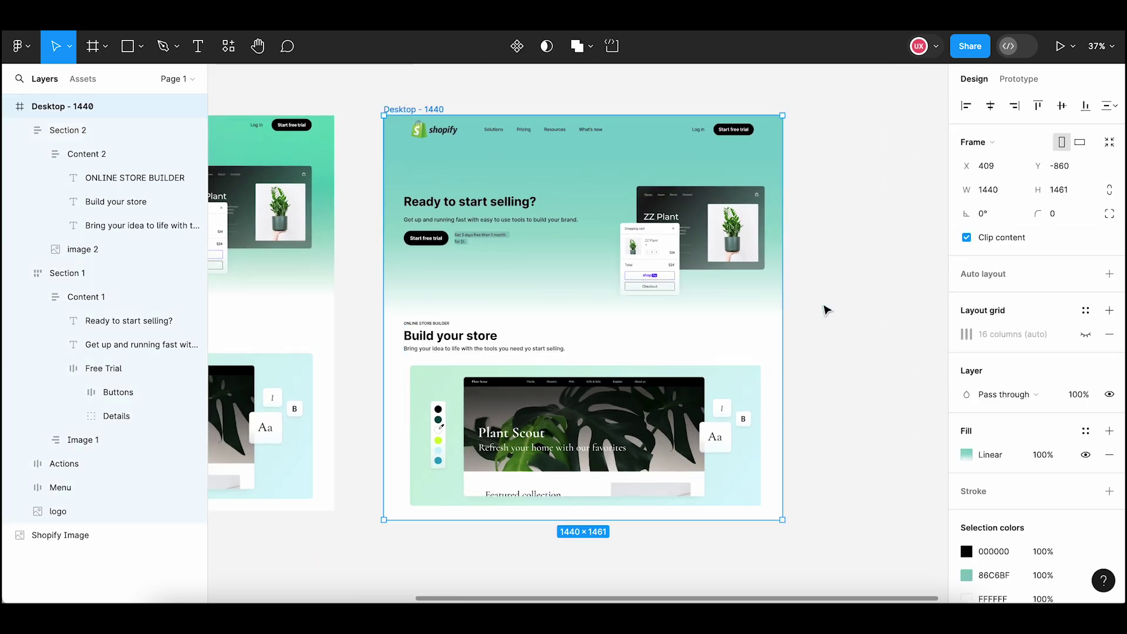
drag(787, 312, 602, 317)
key(ctrl+z)
click(820, 259)
Duplicate the Desktop - 1440 frame and place the copy beside the original at X 1950, Y -860
scroll(819, 259, down, 2)
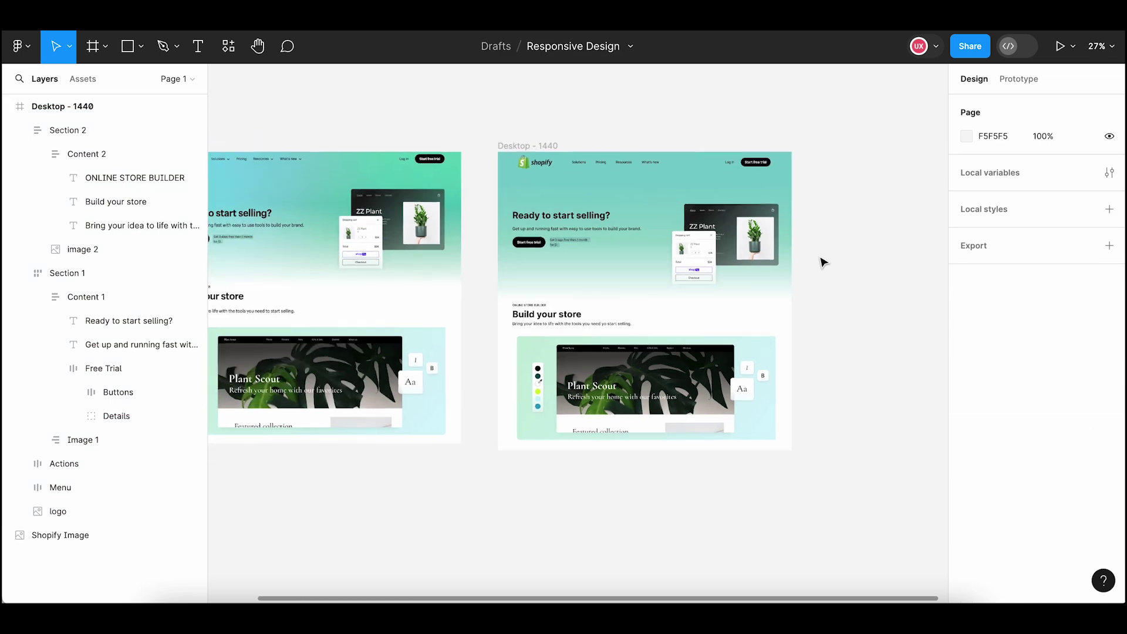
scroll(873, 276, up, 1)
drag(873, 276, 810, 329)
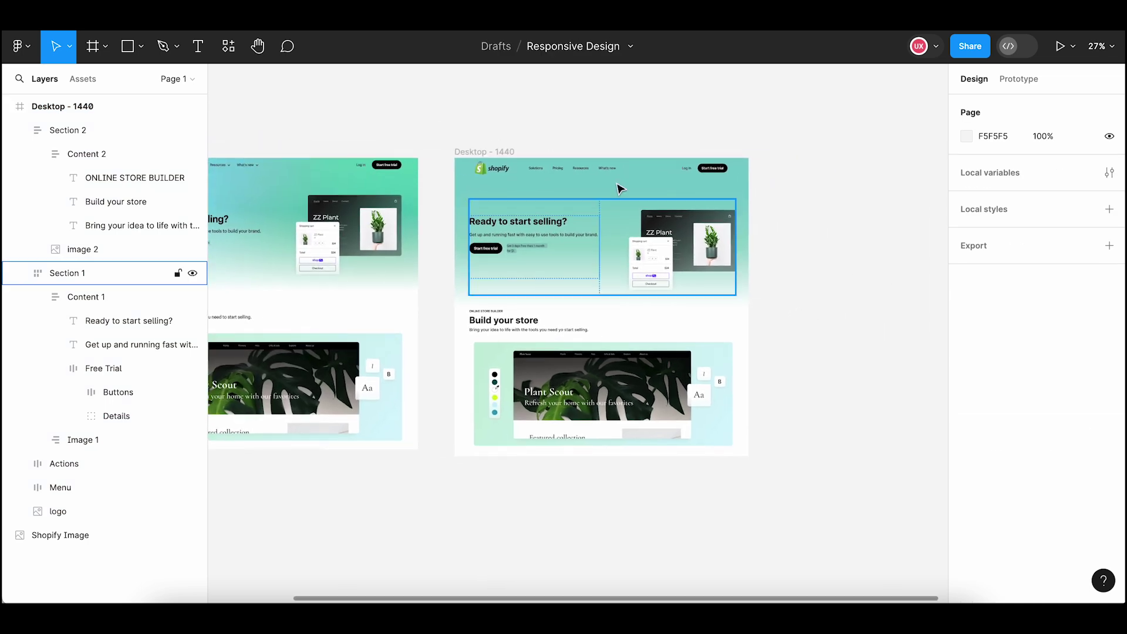
click(510, 152)
click(509, 152)
key(super+c)
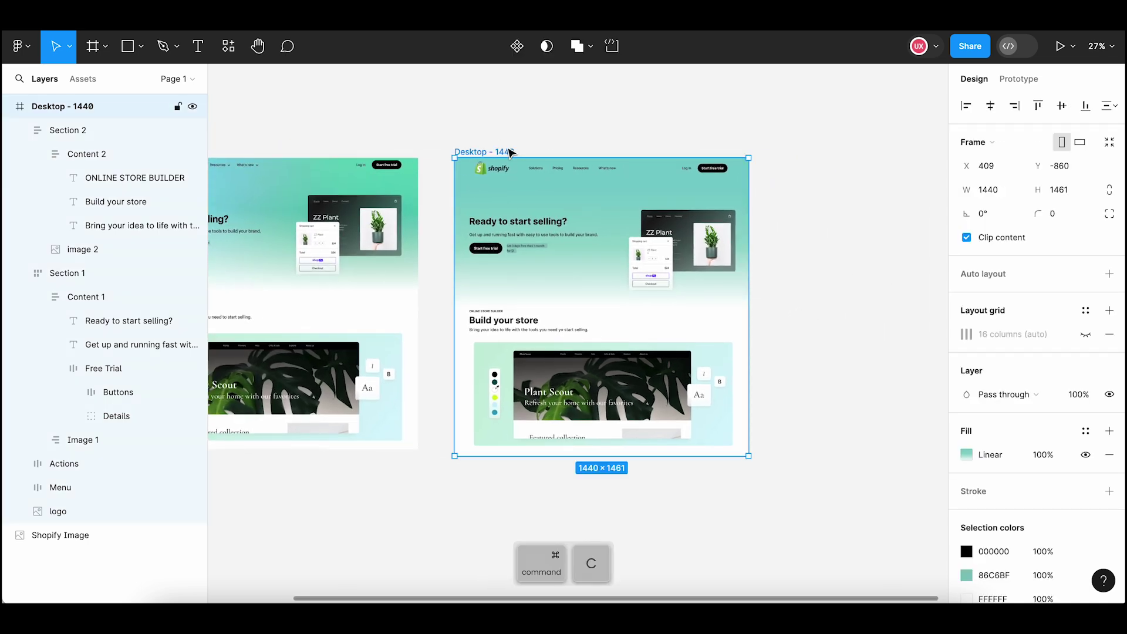
click(621, 121)
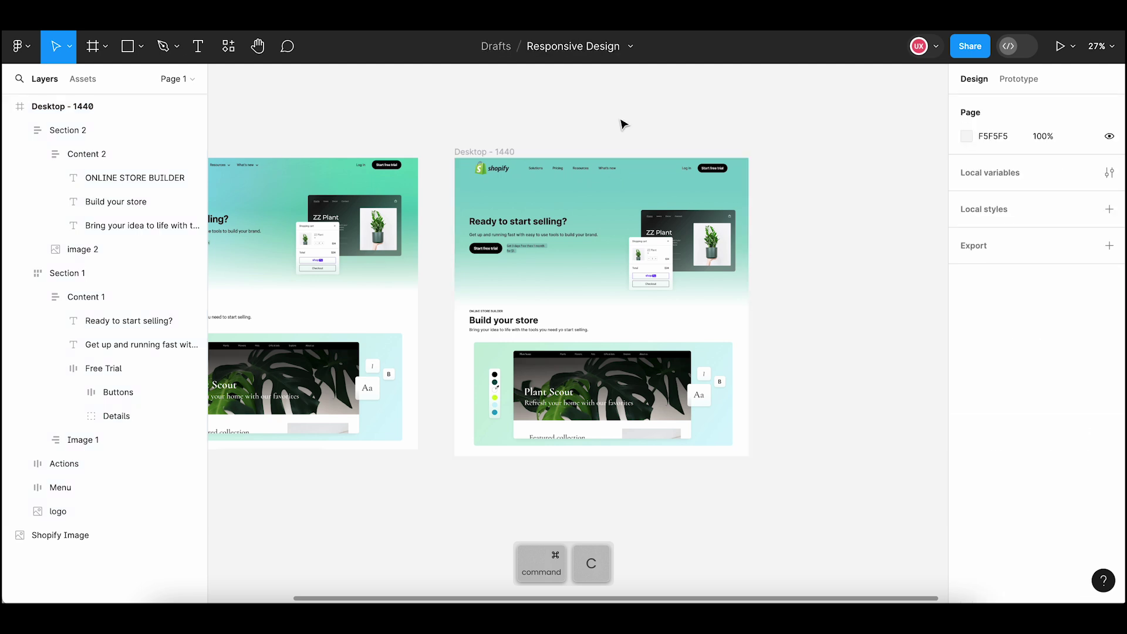
scroll(503, 133, right, 3)
right_click(599, 157)
click(633, 169)
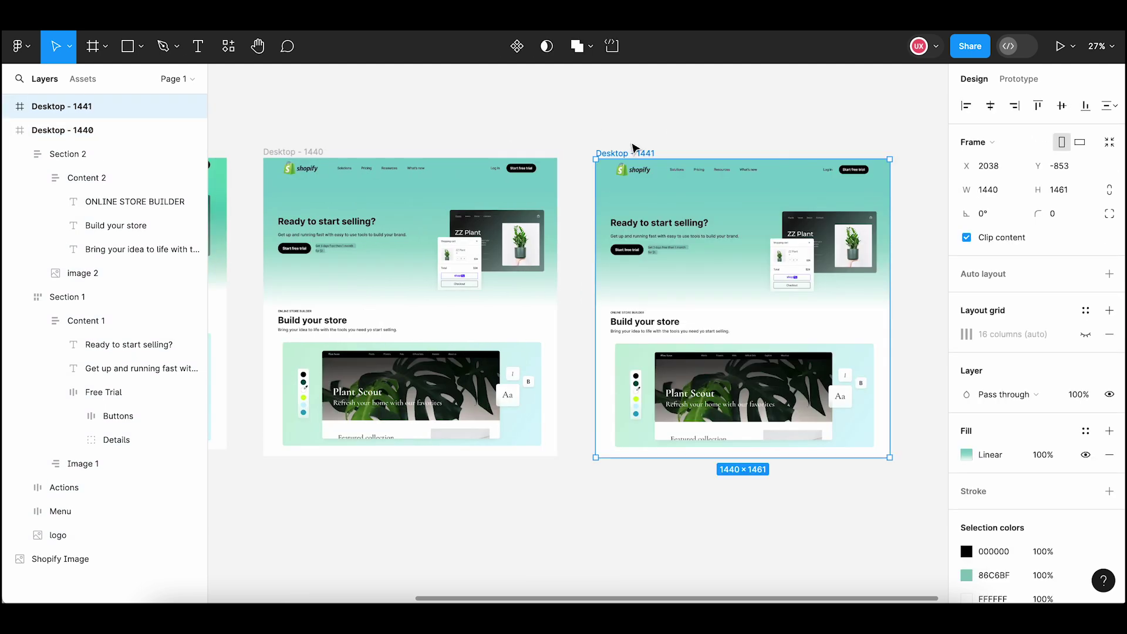
drag(625, 152, 600, 151)
Rename the duplicated frame as "Tablet - 1024"
double_click(598, 151)
double_click(598, 151)
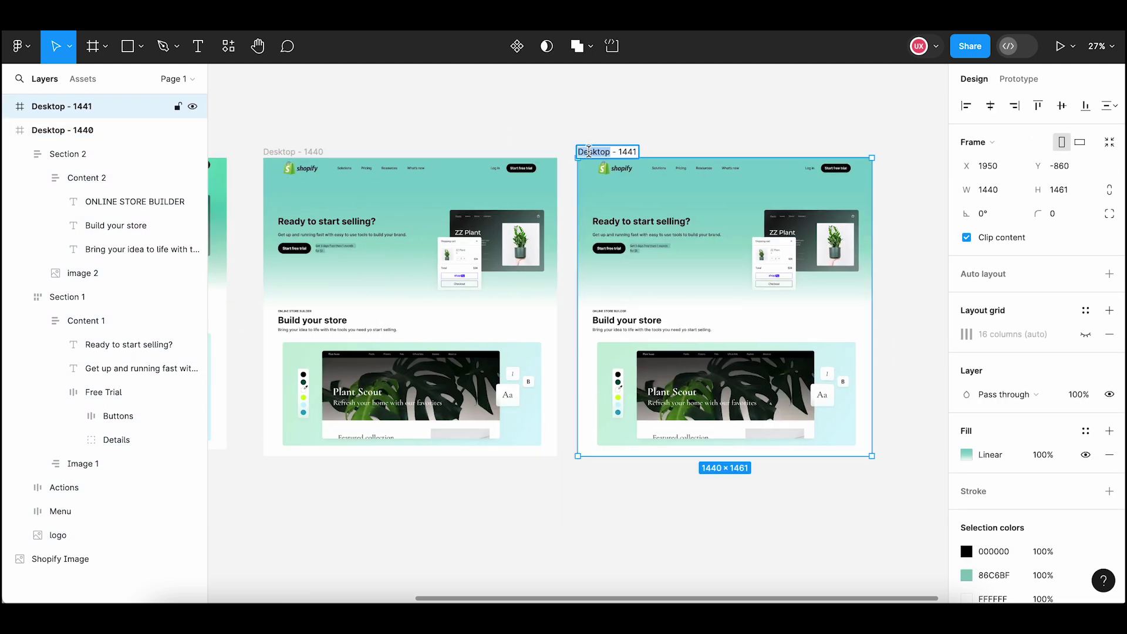
text(Tablet)
double_click(611, 152)
text(1024)
click(674, 130)
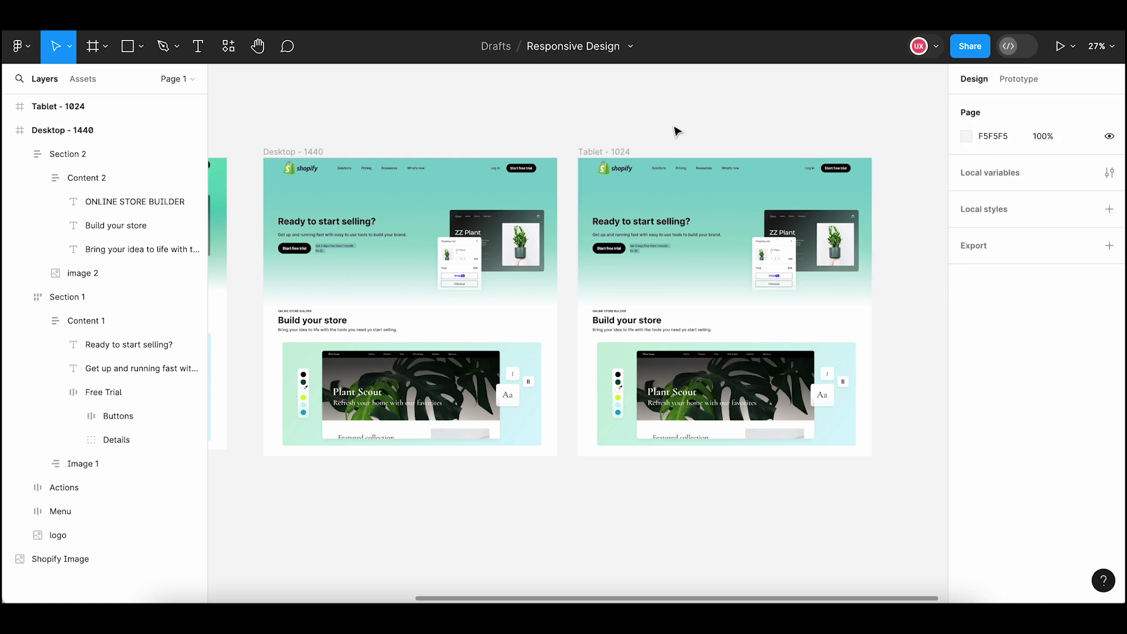
Set the width of the Tablet - 1024 frame to 1024
click(608, 153)
scroll(620, 153, up, 5)
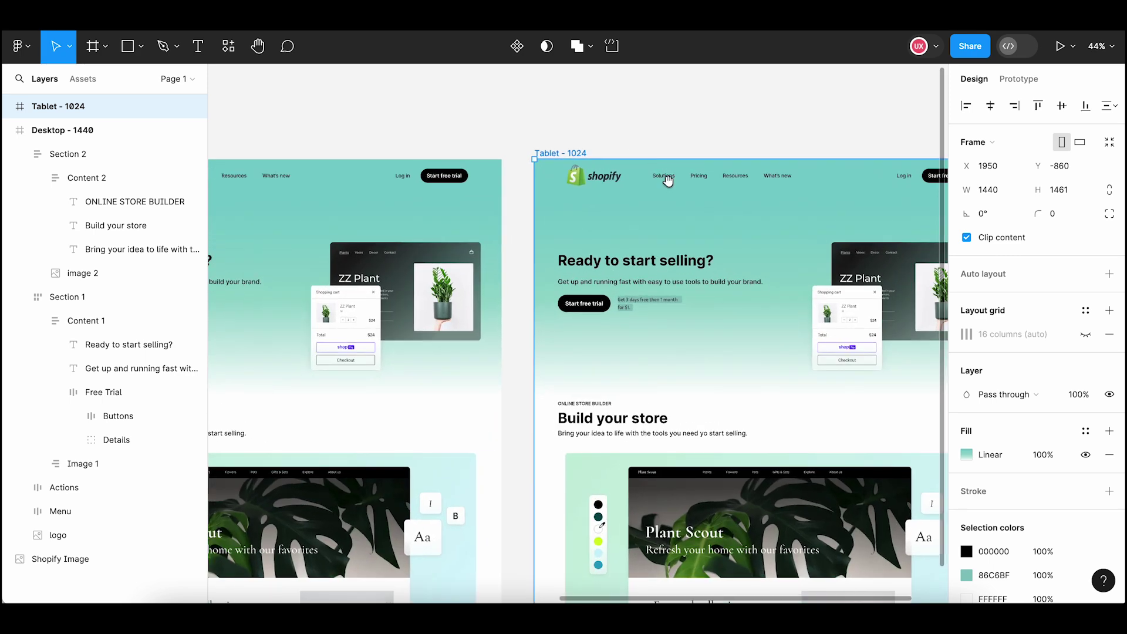
scroll(589, 146, down, 1)
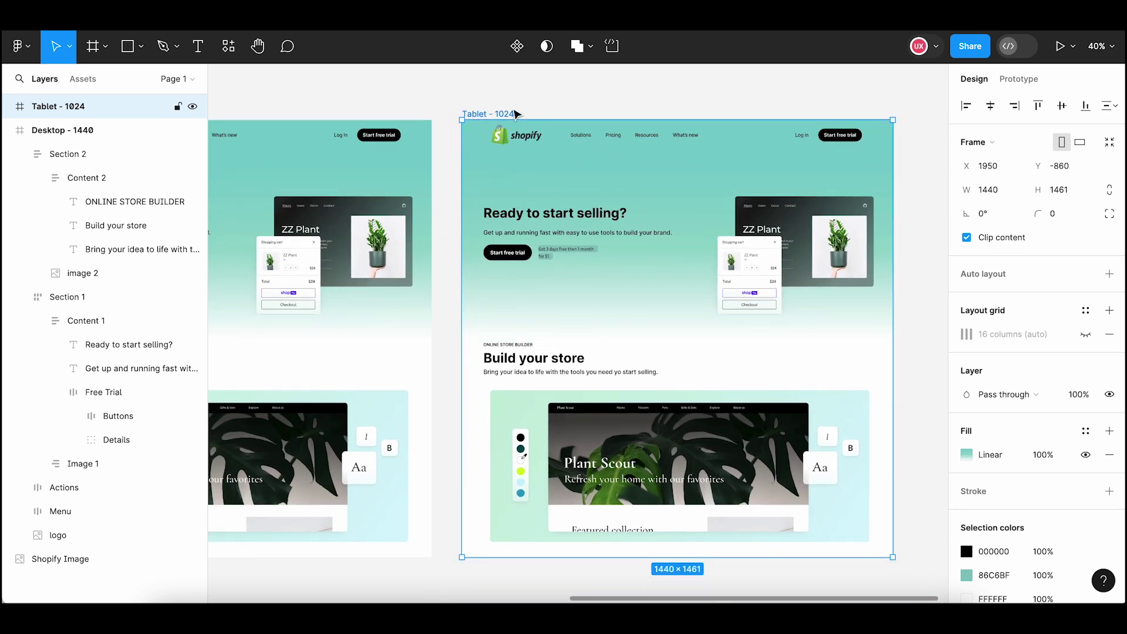
click(598, 103)
click(487, 113)
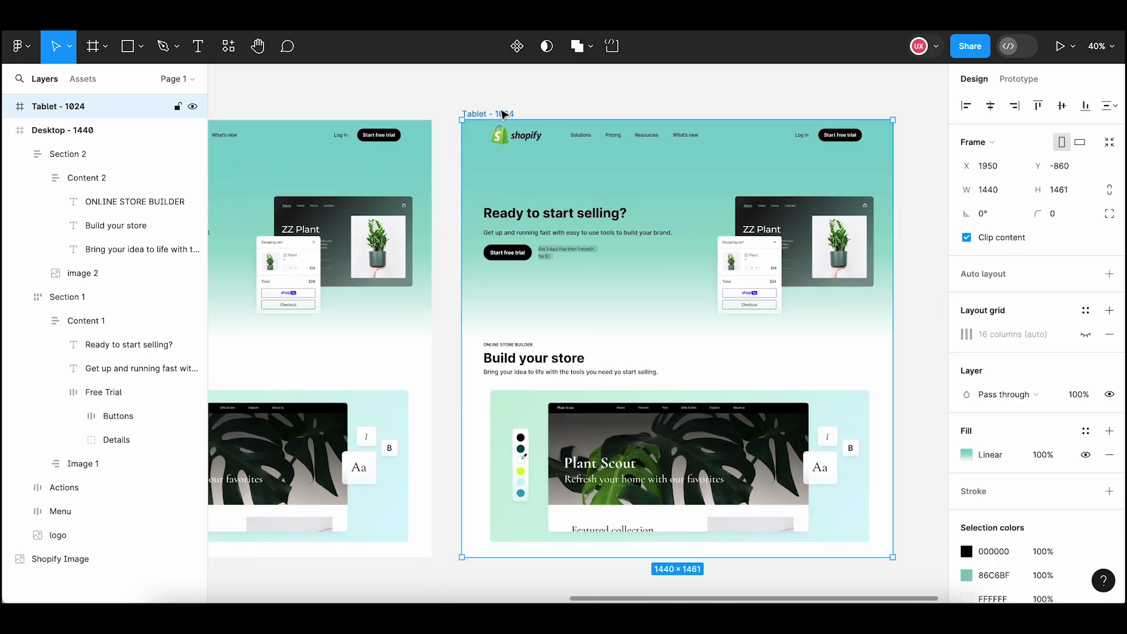
click(1004, 195)
text(102)
key(Return)
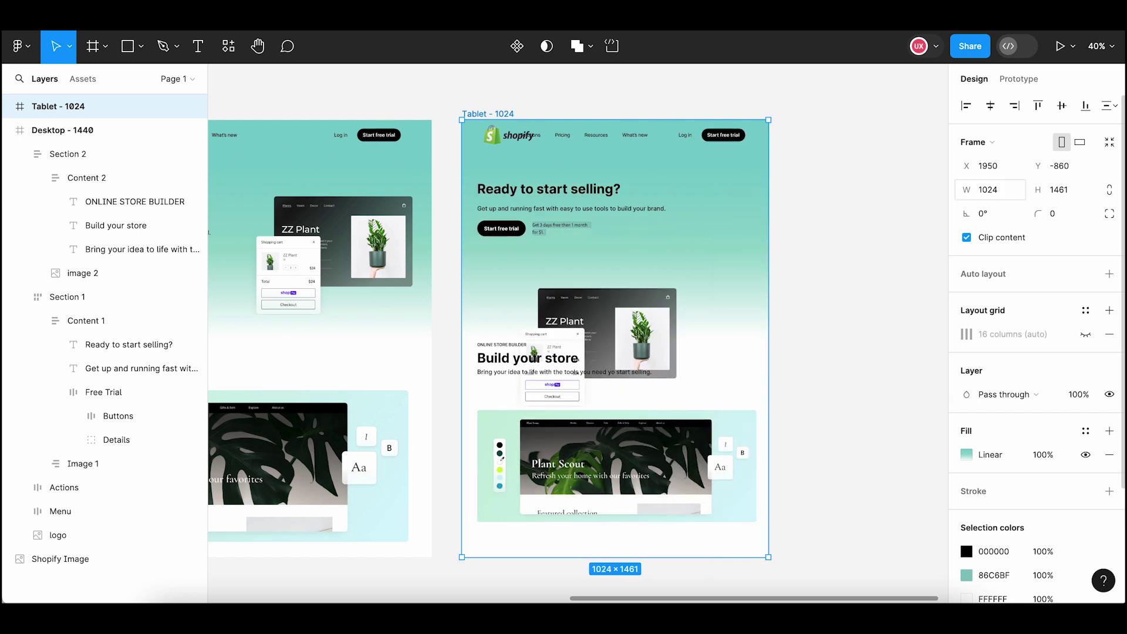
click(824, 264)
drag(824, 264, 790, 265)
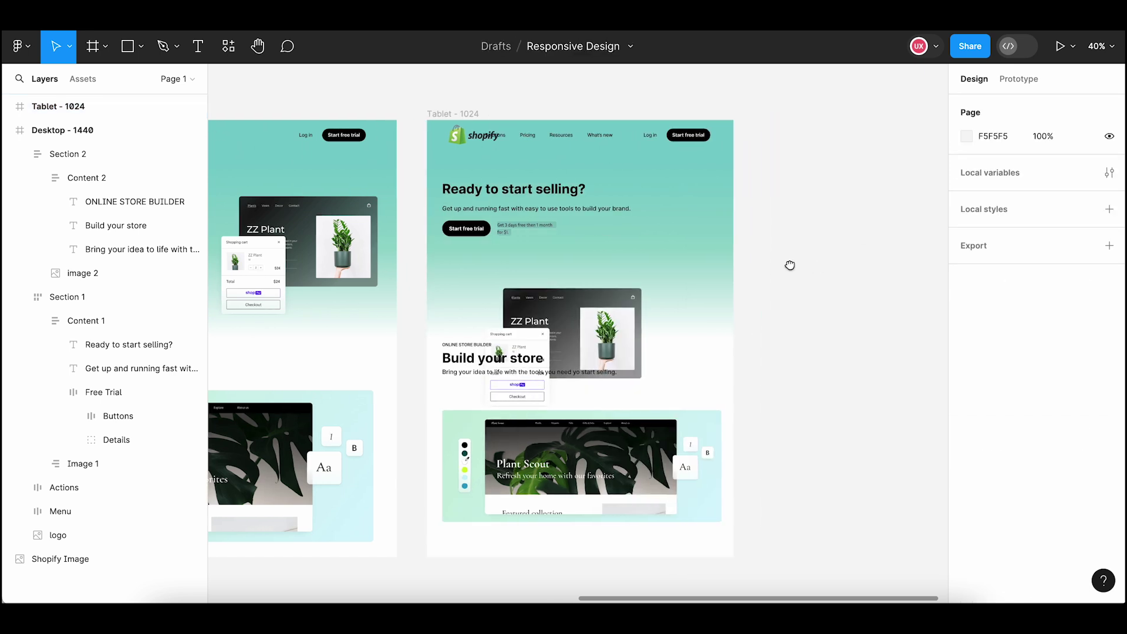
Extend the Tablet - 1024 frame downward to a height of about 1874
click(475, 111)
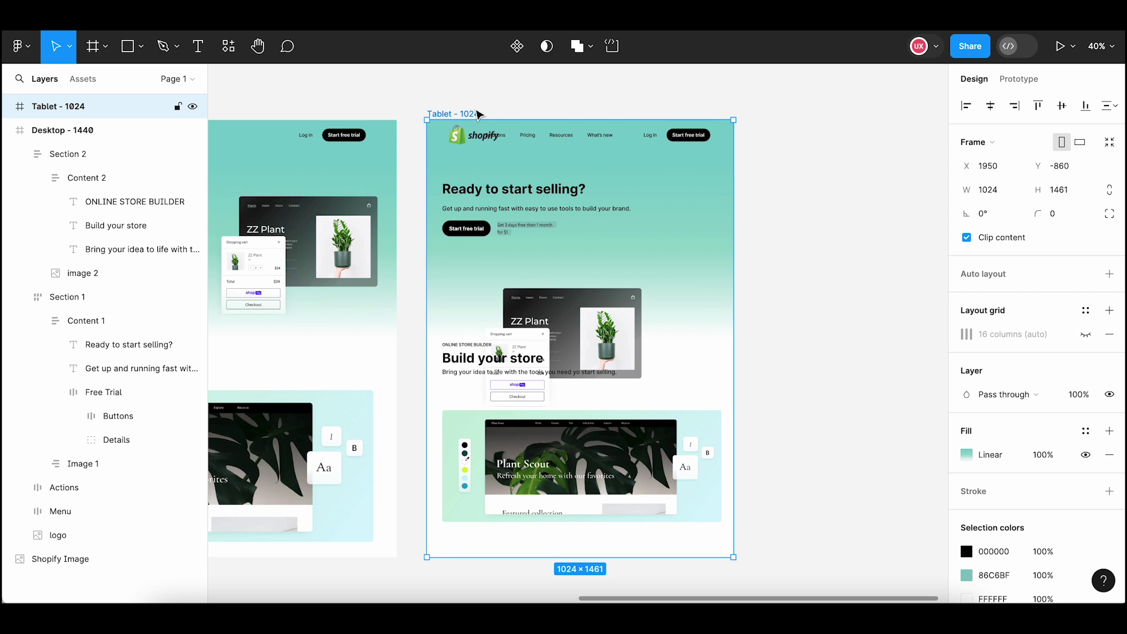
scroll(793, 241, down, 4)
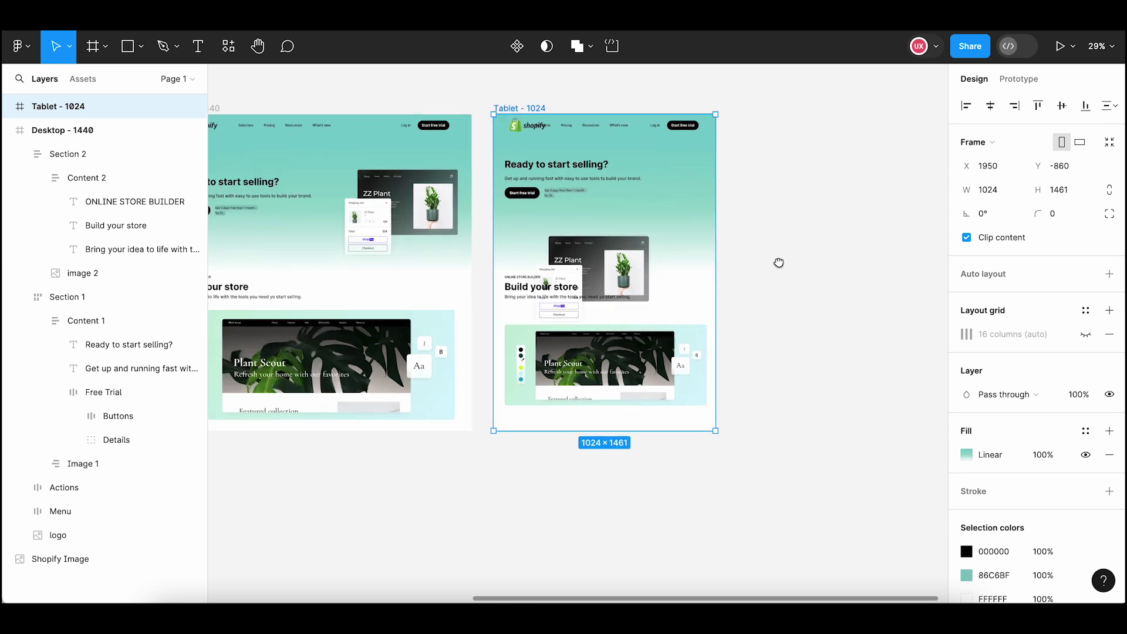
drag(618, 444, 618, 512)
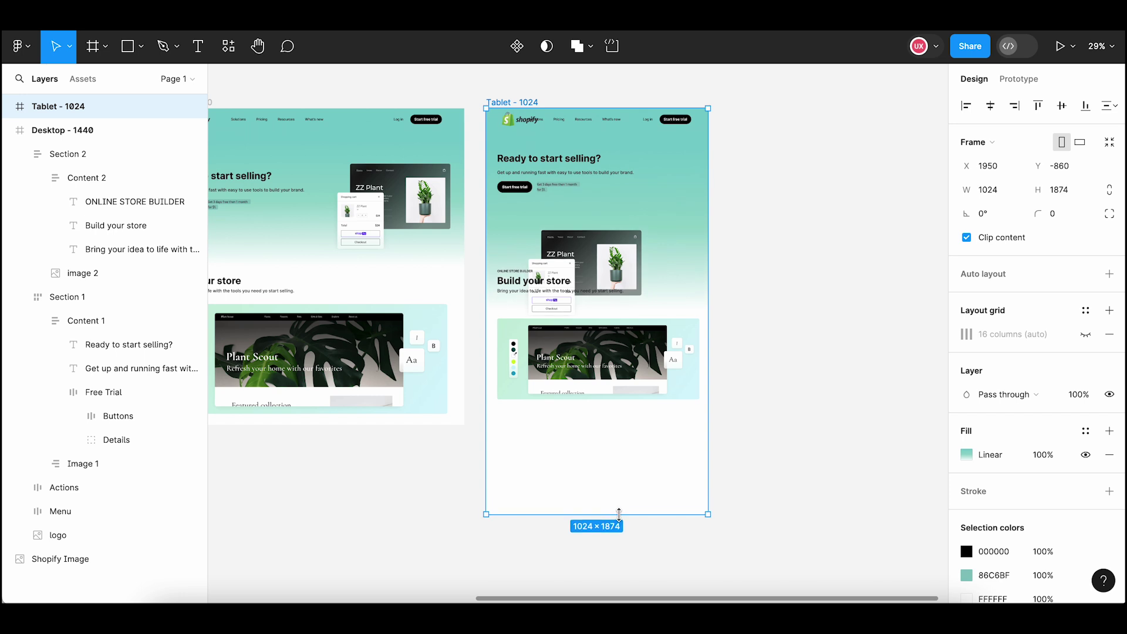
Move Section 2 of the tablet frame down to Y 1102, clear of the hero image
click(599, 380)
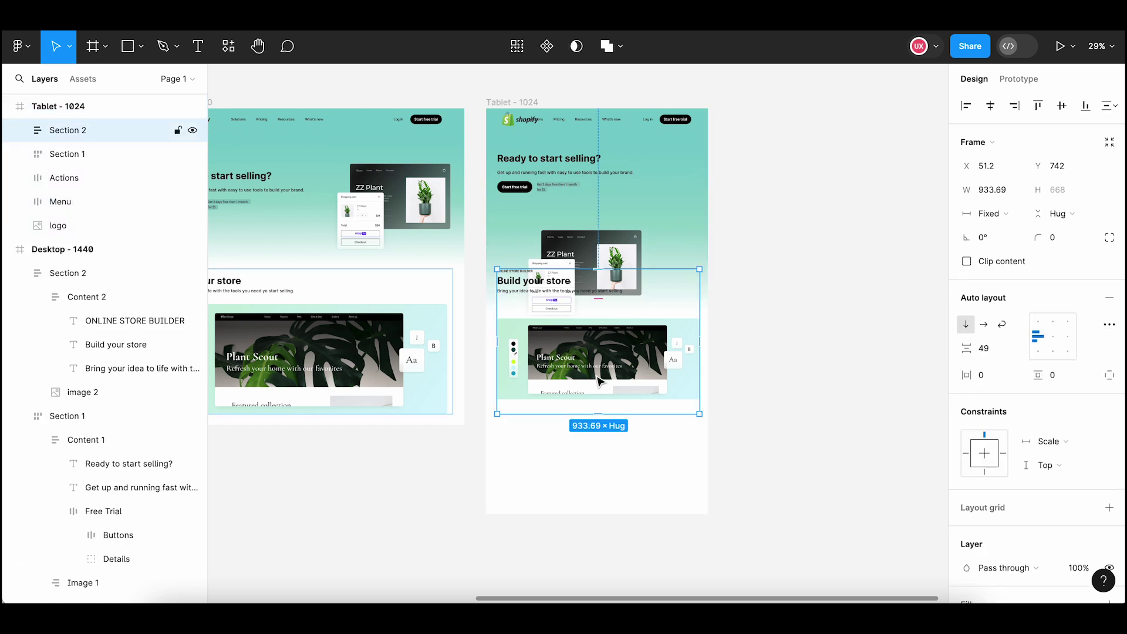
key(shift+Down)
key(shift+Down)
key(shift+Down)
key(shift+Down)
key(shift+Down)
key(shift+Down)
key(shift+Down)
key(shift+Down)
key(shift+Down)
key(shift+Down)
key(shift+Down)
key(shift+Down)
key(shift+Down)
key(shift+Down)
key(shift+Down)
key(shift+Down)
key(shift+Down)
key(shift+Down)
key(shift+Down)
key(shift+Down)
key(shift+Down)
key(shift+Down)
key(shift+Down)
key(shift+Down)
key(shift+Down)
key(shift+Down)
key(shift+Down)
key(shift+Down)
key(shift+Down)
key(shift+Down)
key(shift+Down)
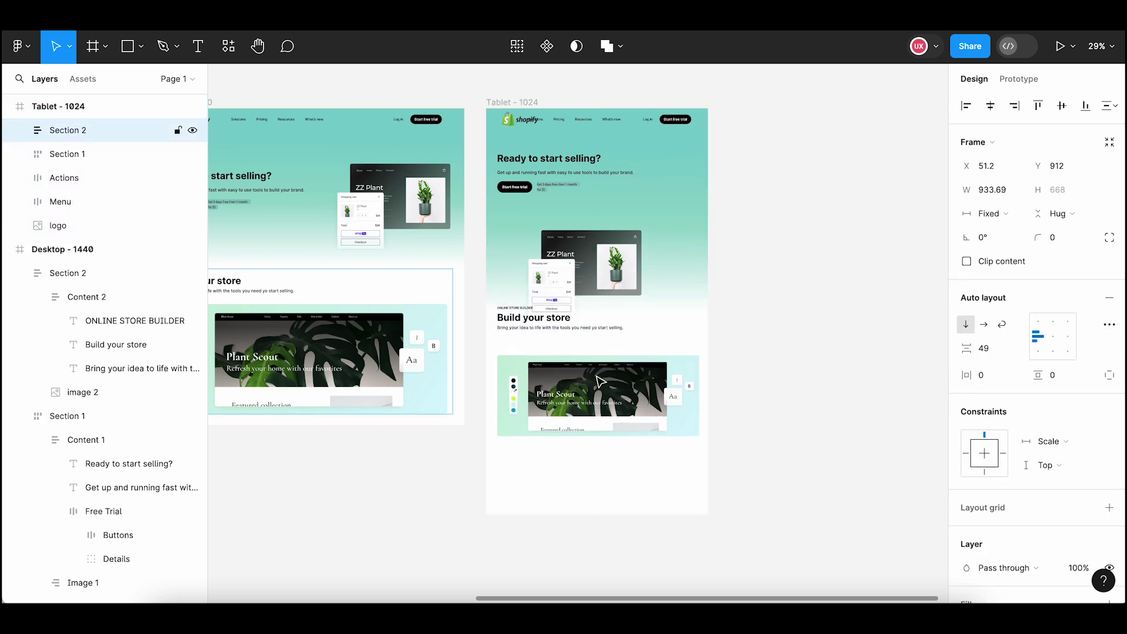
Reduce the height of Content 1 in the tablet's Section 1 to about 221
click(589, 160)
scroll(587, 163, up, 2)
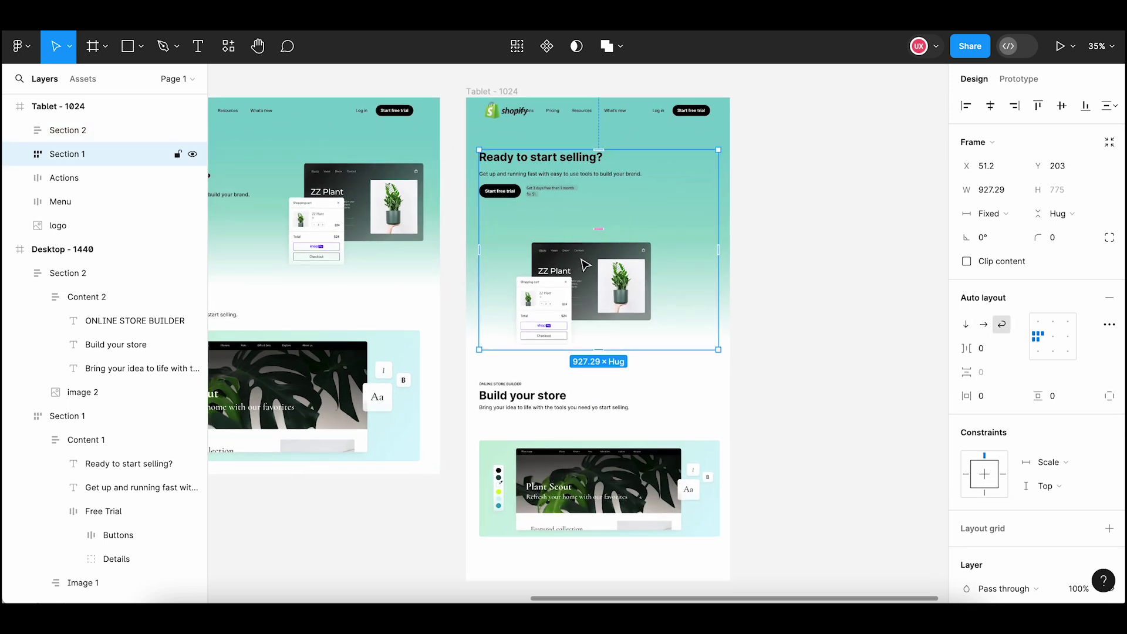
double_click(585, 178)
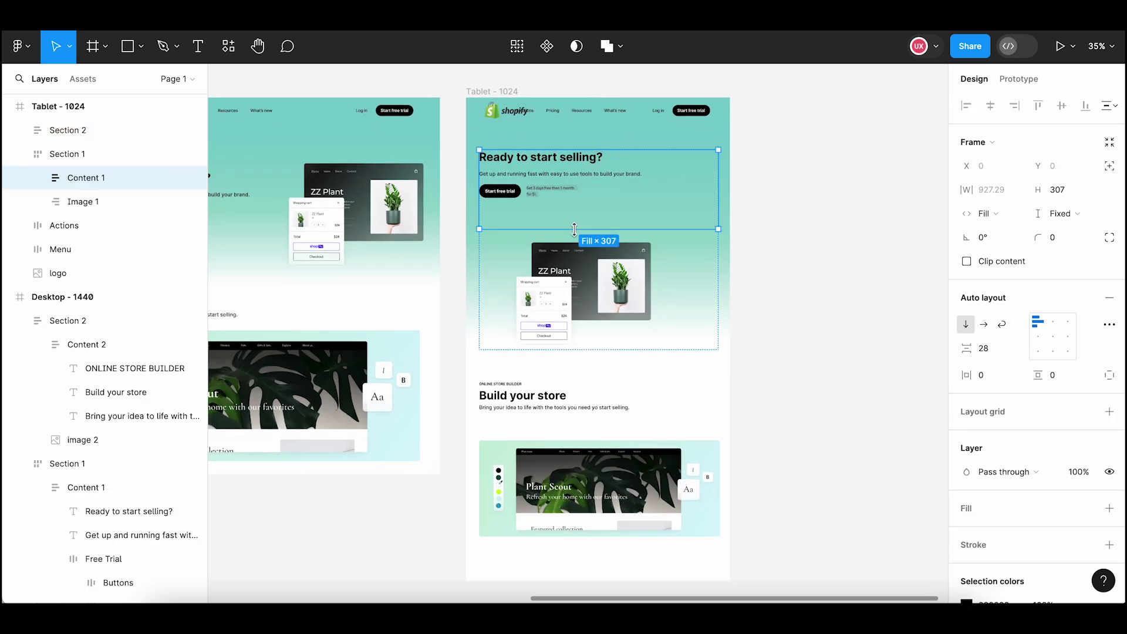
drag(574, 228, 578, 207)
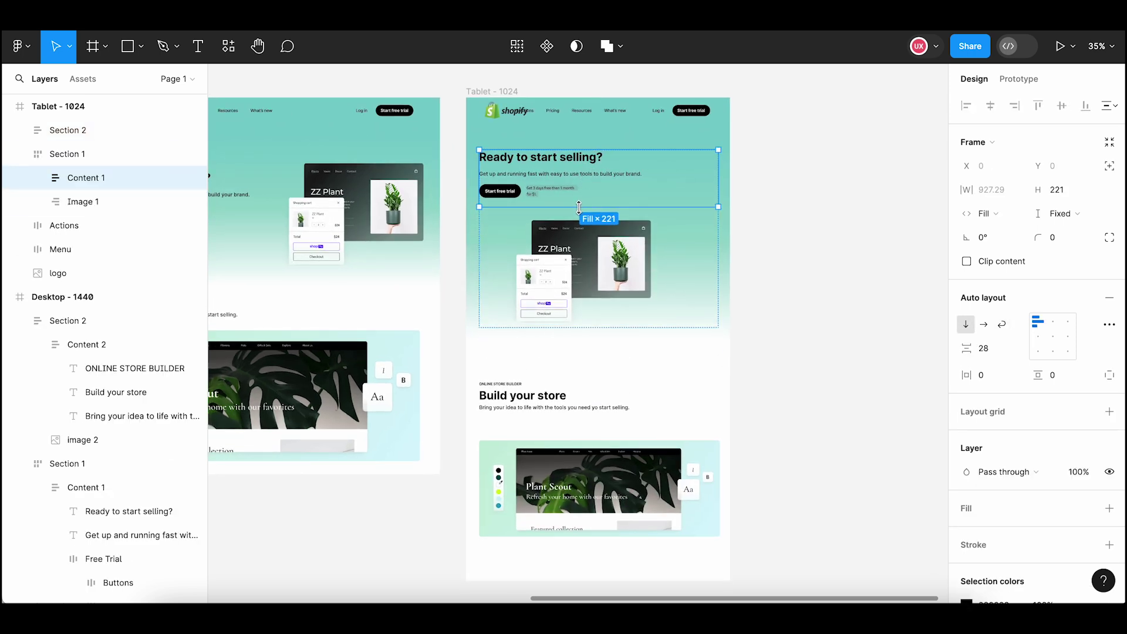
Widen the tablet's Image 1 frame to 927, matching Section 1, and centre its content
click(584, 256)
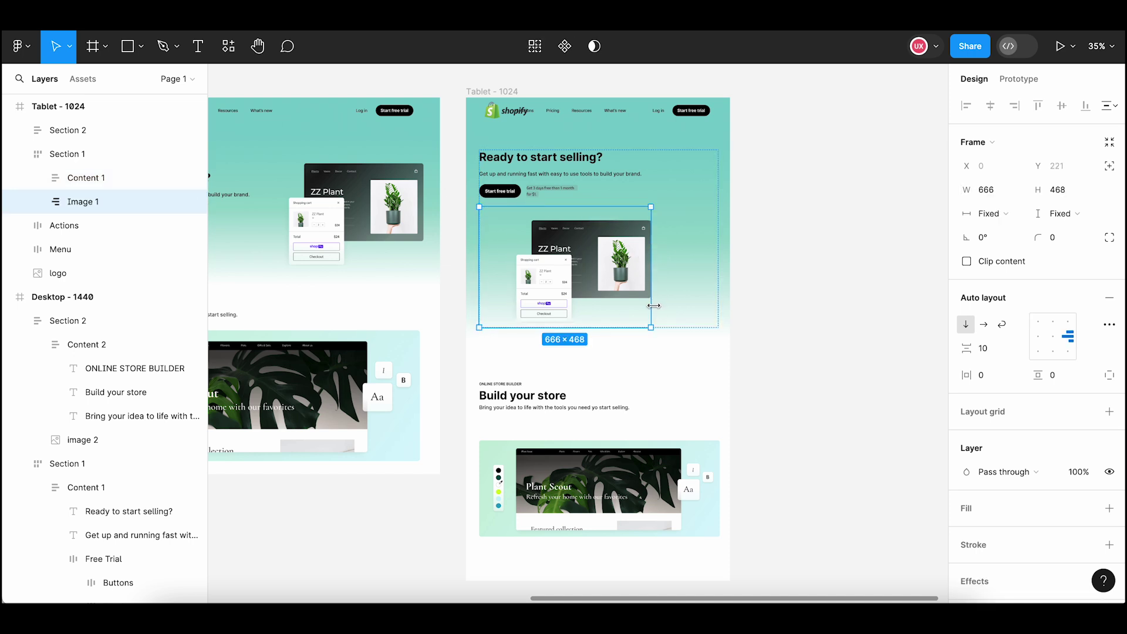
drag(656, 300, 717, 305)
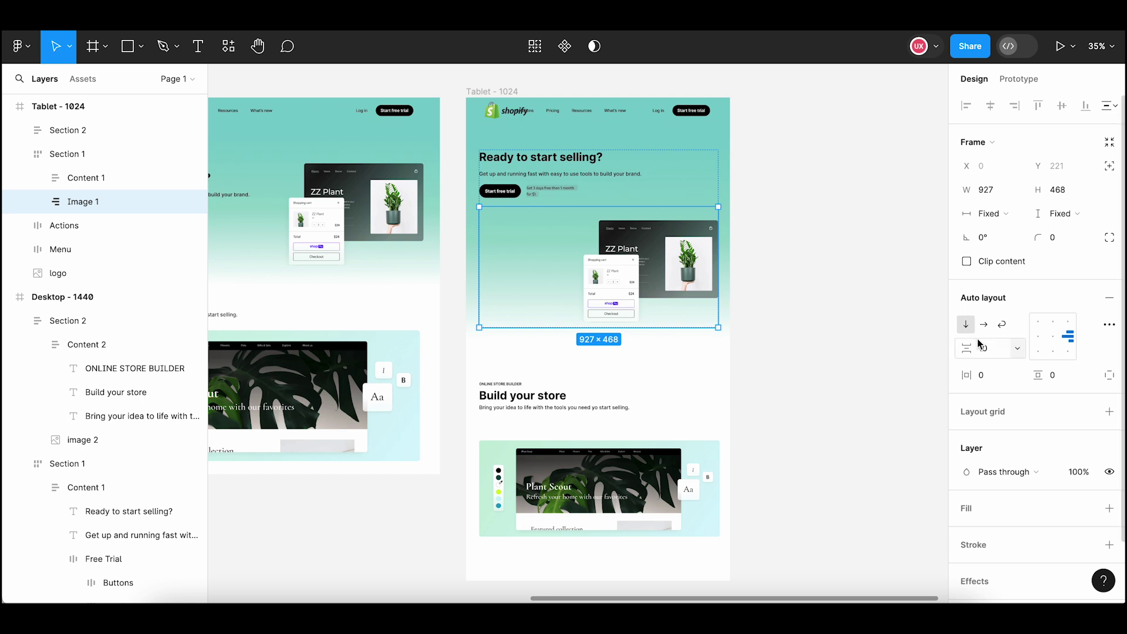
click(1051, 346)
Enlarge image 4 inside the Image 1 frame to about 559 × 465
click(607, 283)
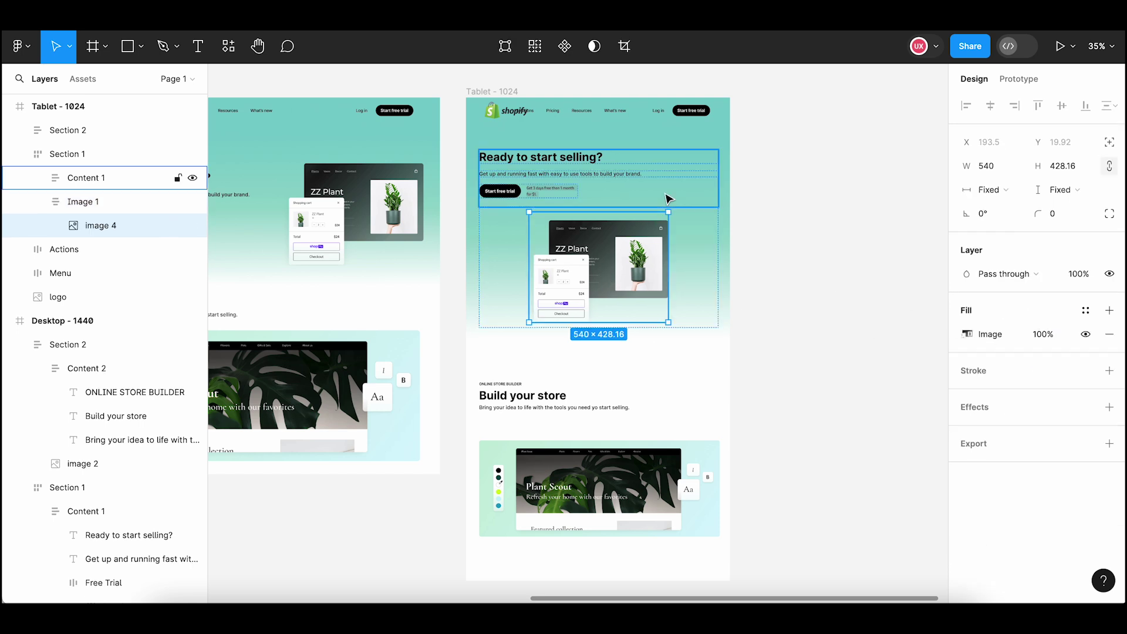
drag(669, 209, 674, 204)
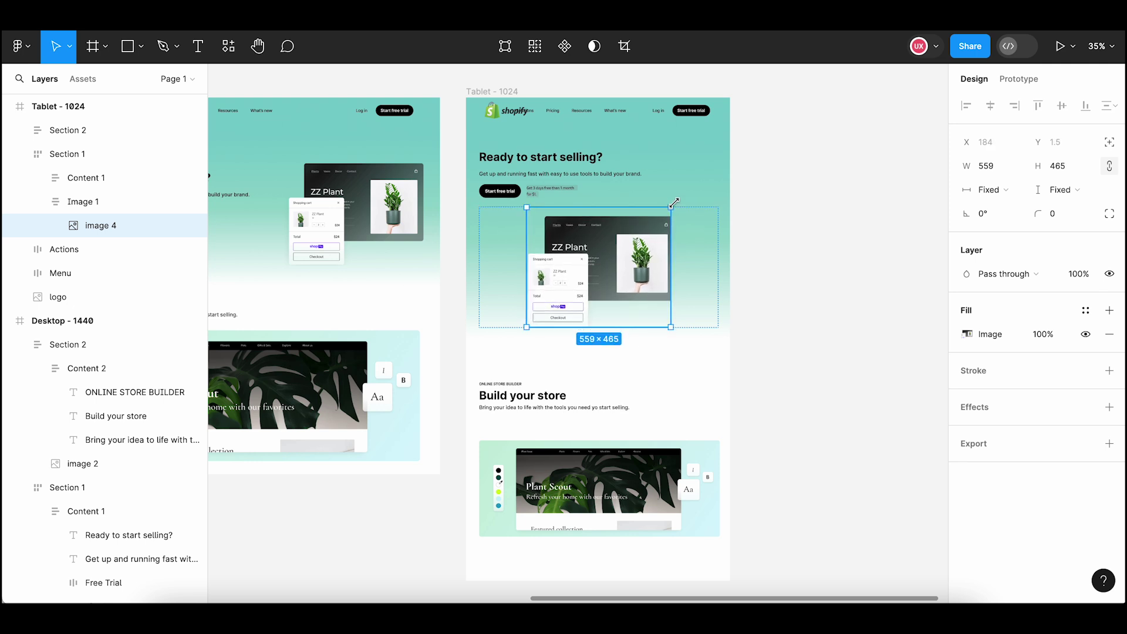
click(793, 251)
click(593, 260)
click(793, 290)
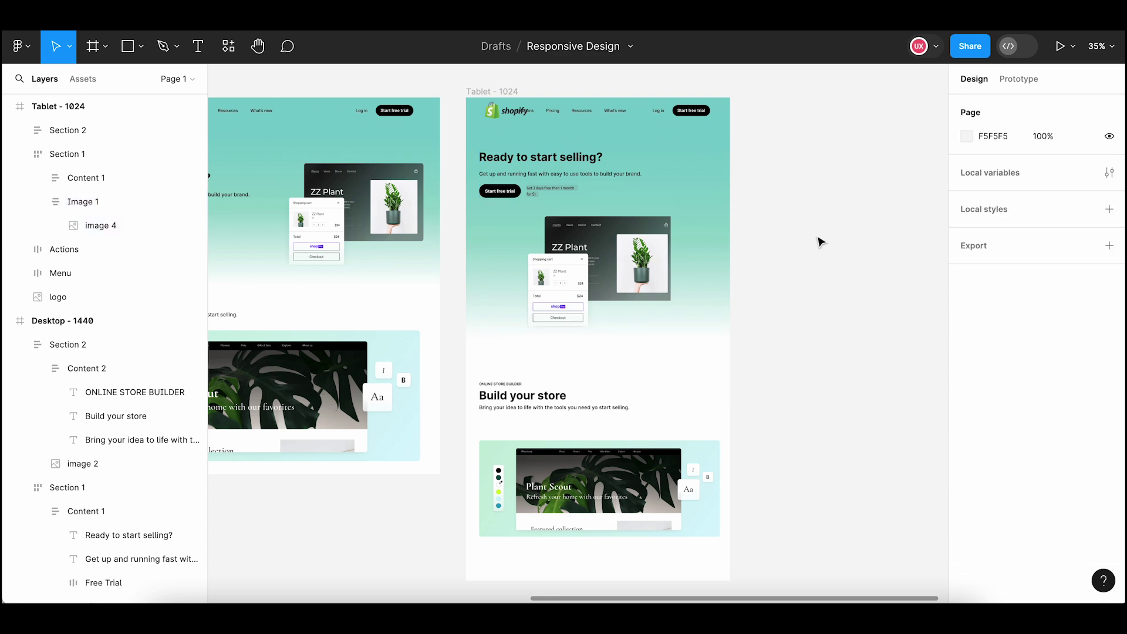
Nudge the tablet's Section 1 slightly up and move Section 2 up to Y 972
click(568, 174)
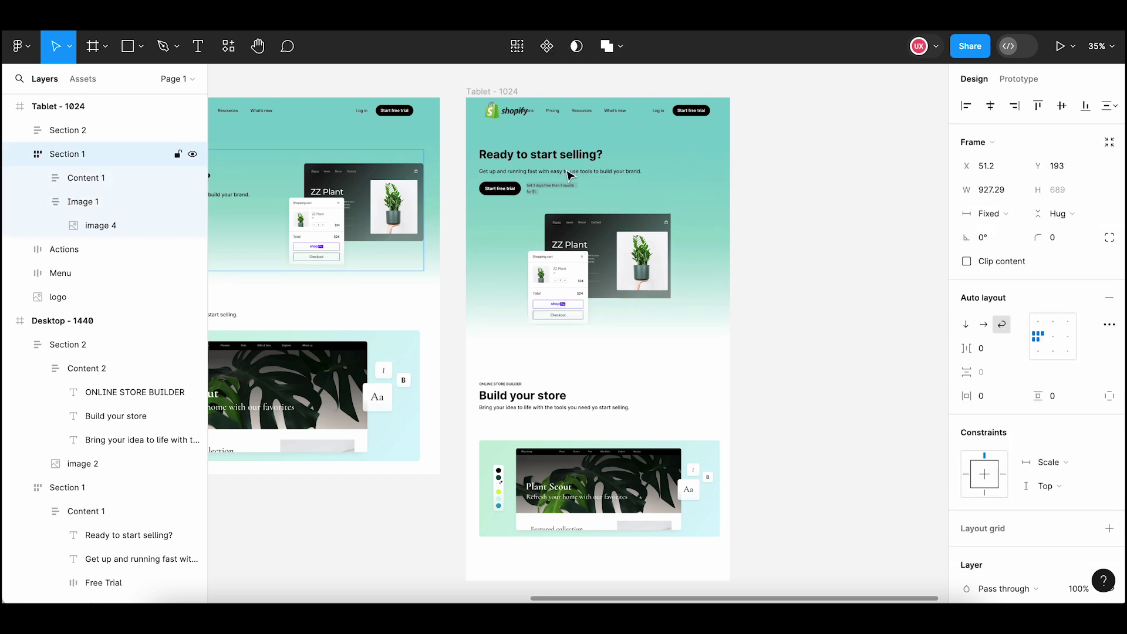
click(569, 420)
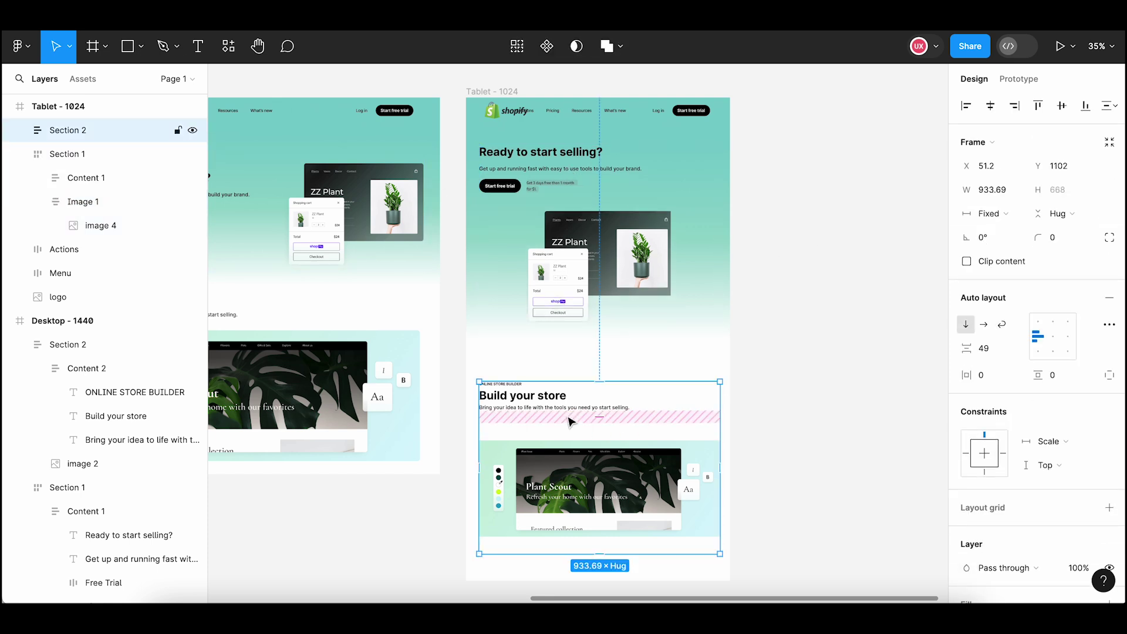
key(shift+Up)
key(shift+Up)
key(shift+Up)
key(shift+Up)
key(shift+Up)
key(shift+Up)
key(shift+Up)
key(shift+Up)
key(shift+Up)
key(shift+Up)
key(shift+Up)
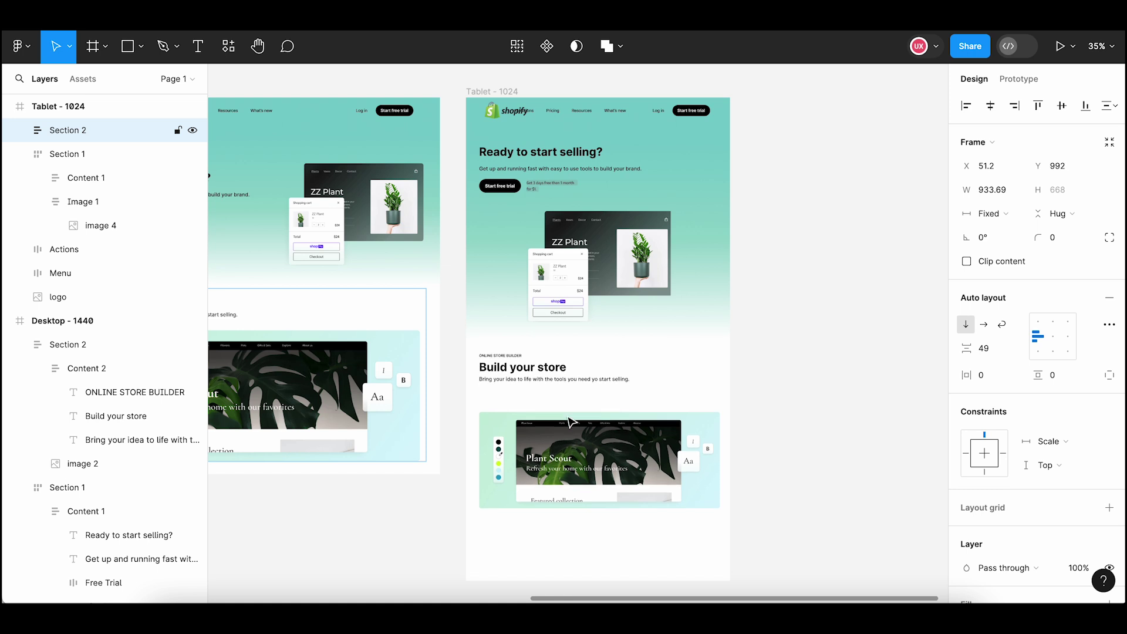
key(shift+Up)
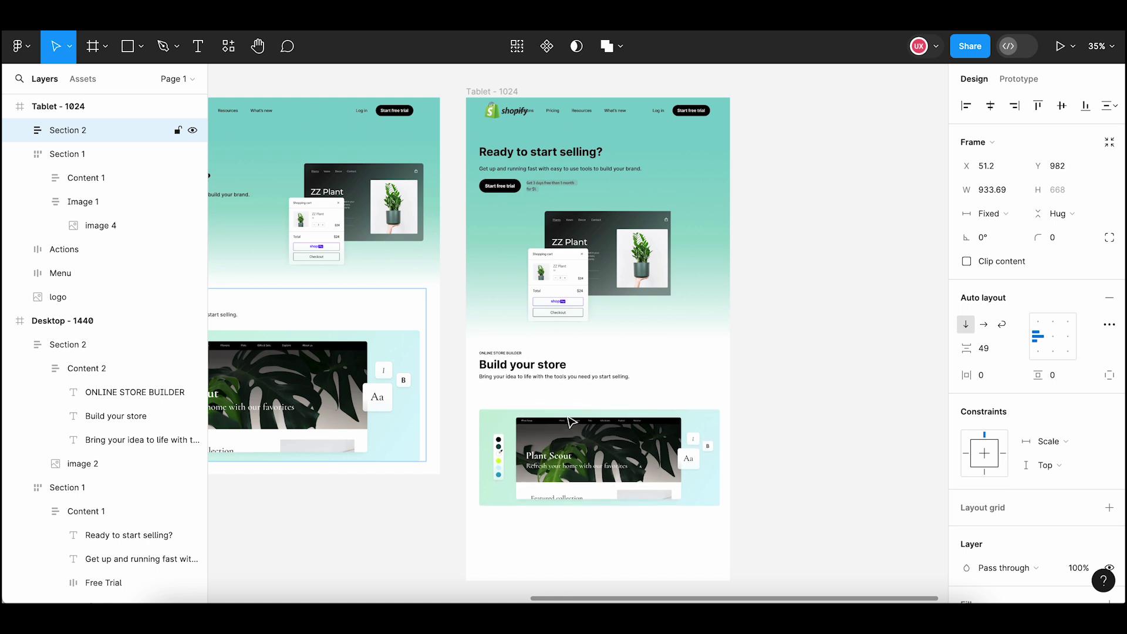
key(shift+Up)
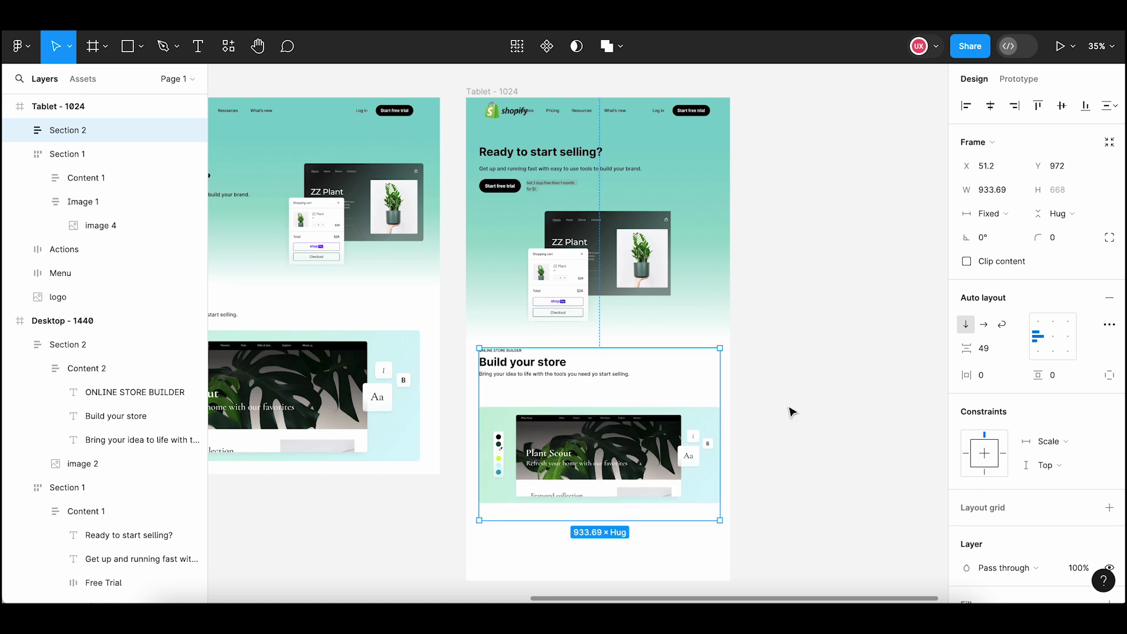
Reduce the height of image 2 in the tablet's Section 2 to about 373, trimming the empty space around the picture
click(567, 459)
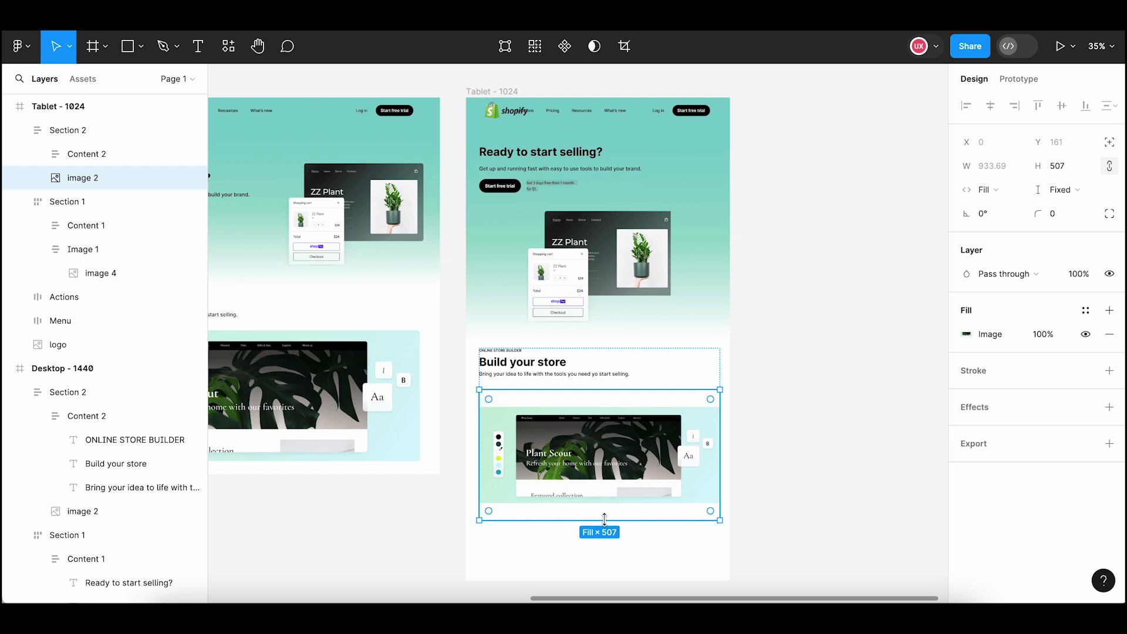
drag(604, 518, 609, 488)
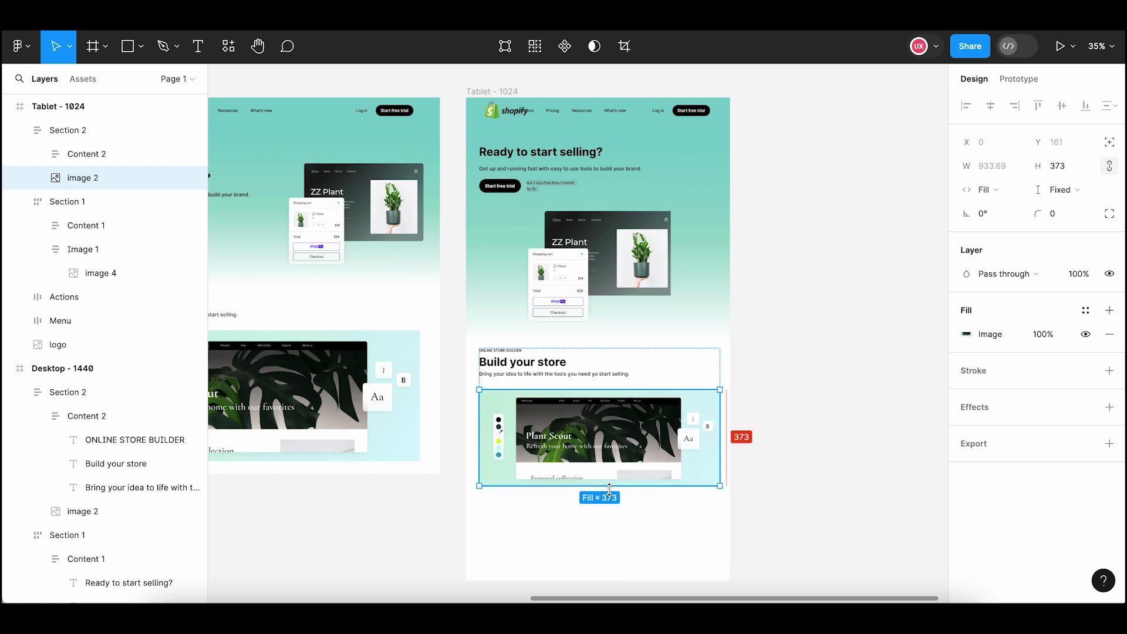
click(821, 494)
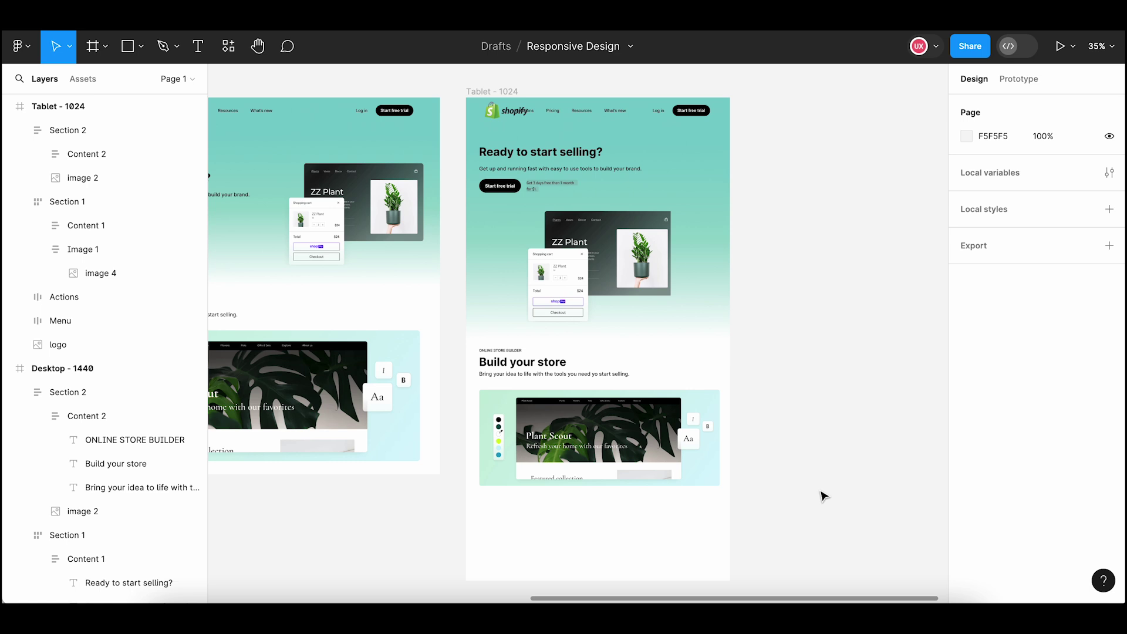
click(663, 467)
click(792, 468)
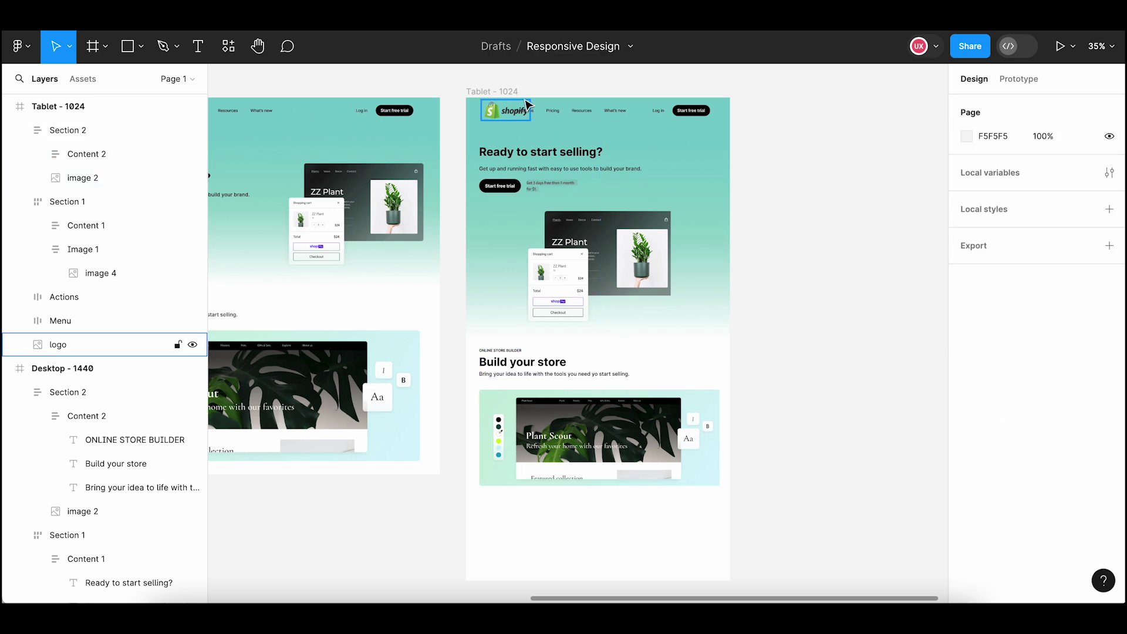
Try shortening the Tablet - 1024 frame to a height of about 1550, and undo the resize
click(499, 91)
drag(577, 577, 577, 497)
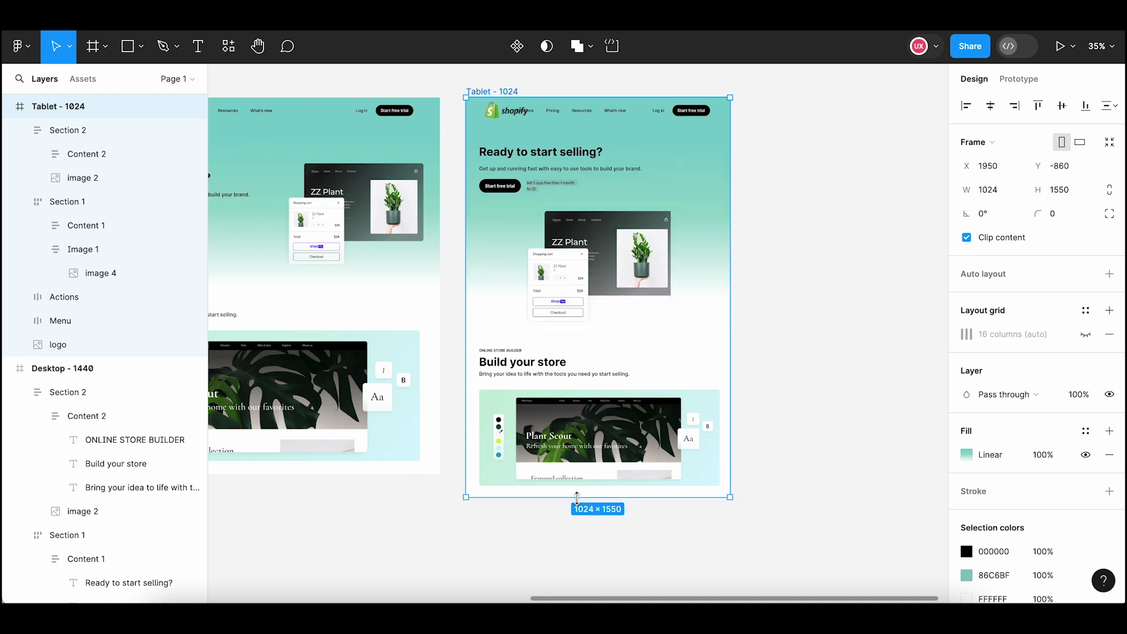
key(ctrl+z)
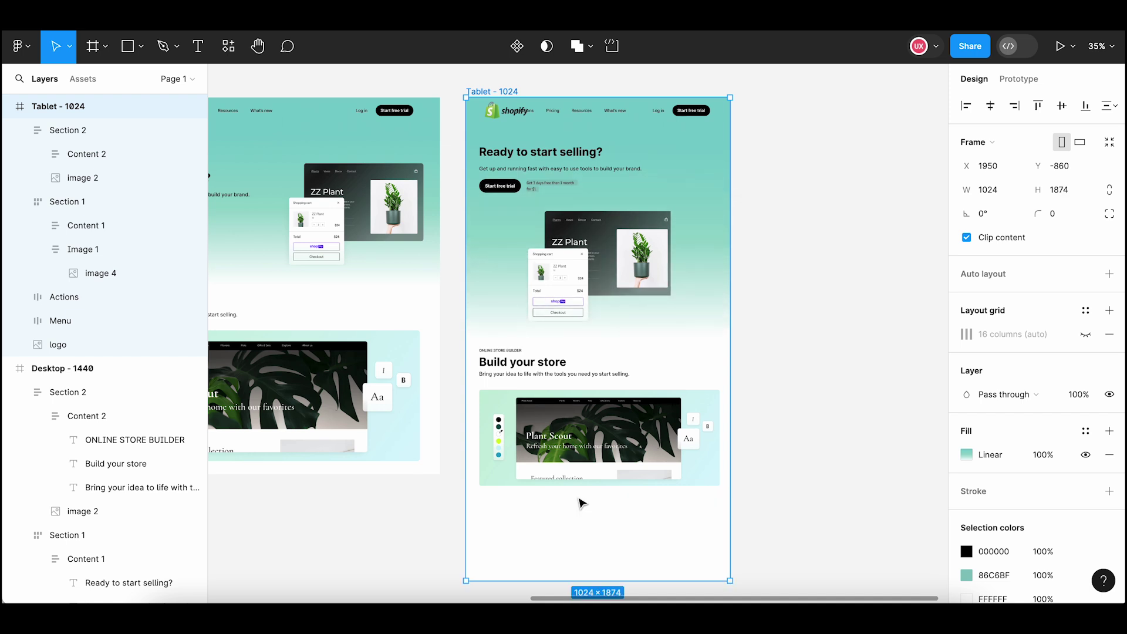
Move Section 2 down to Y 1012 and shorten the Tablet - 1024 frame to a height of about 1608
click(580, 465)
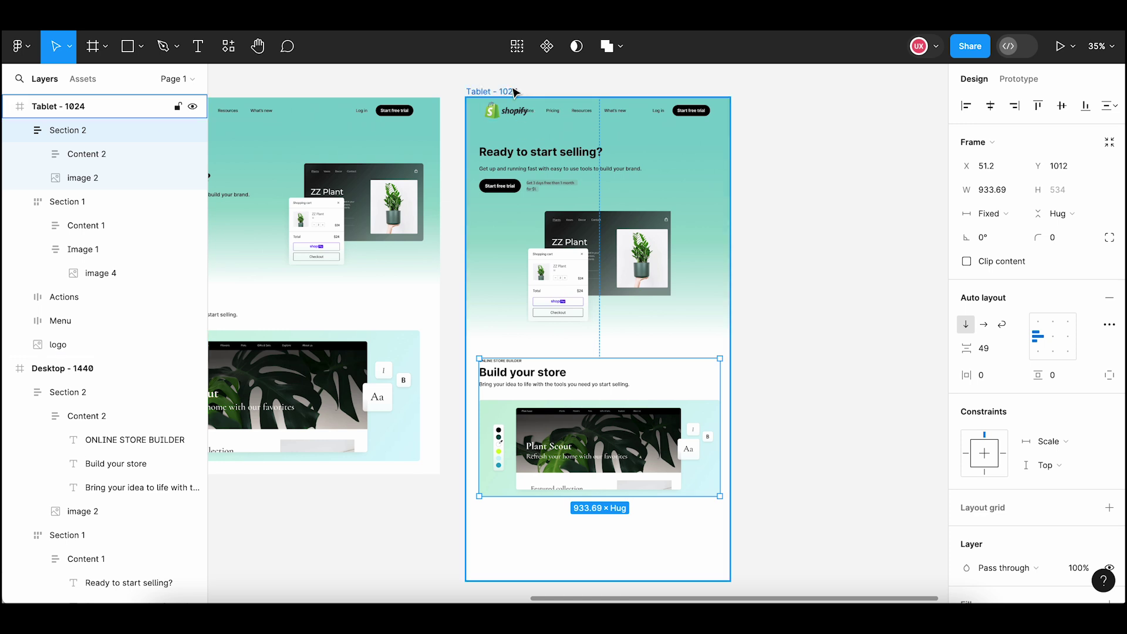
click(582, 558)
drag(574, 573, 573, 512)
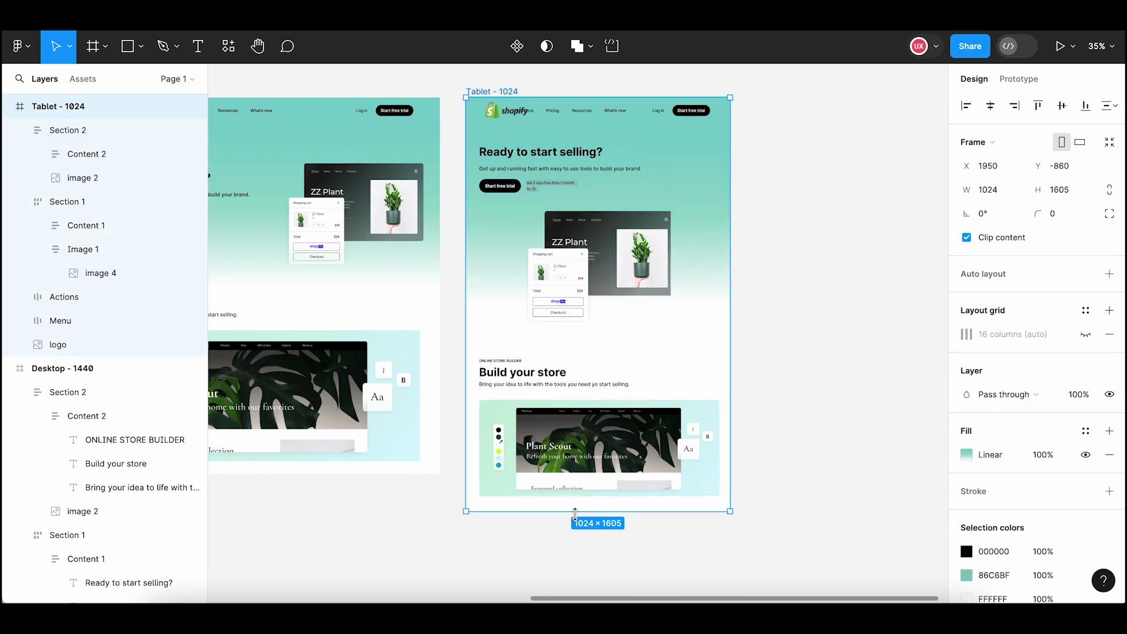
Adjust the tablet frame's linear gradient fill so its white end stop sits lower, just beneath the hero image
click(965, 454)
drag(597, 304, 597, 323)
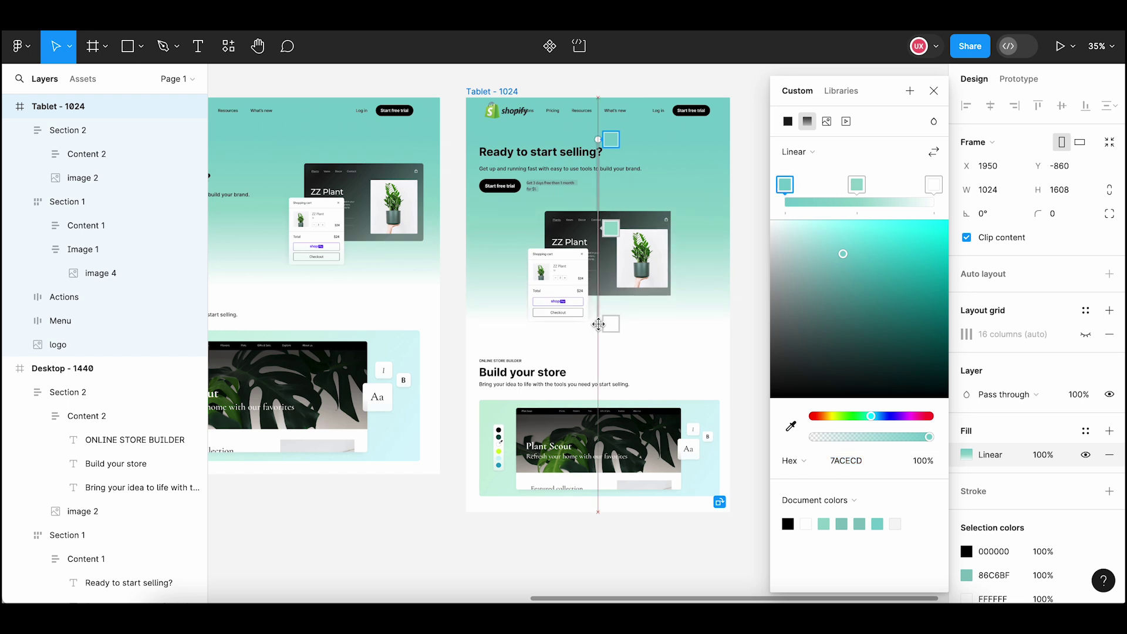
click(933, 92)
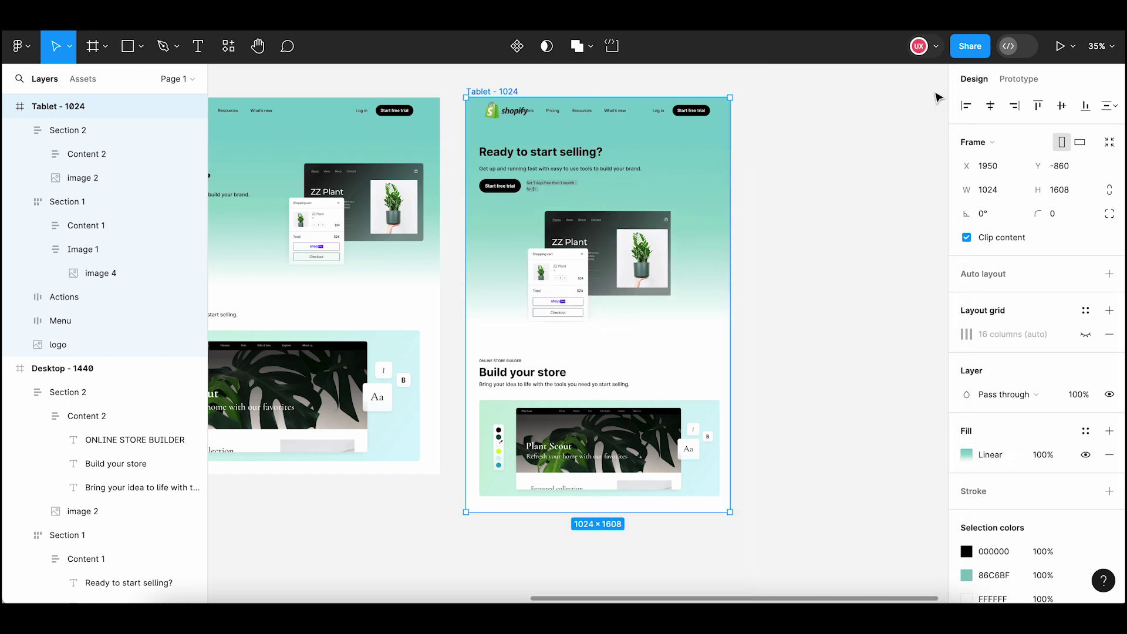
click(802, 180)
Show the 16-column layout grid on the Tablet - 1024 frame
scroll(798, 185, up, 1)
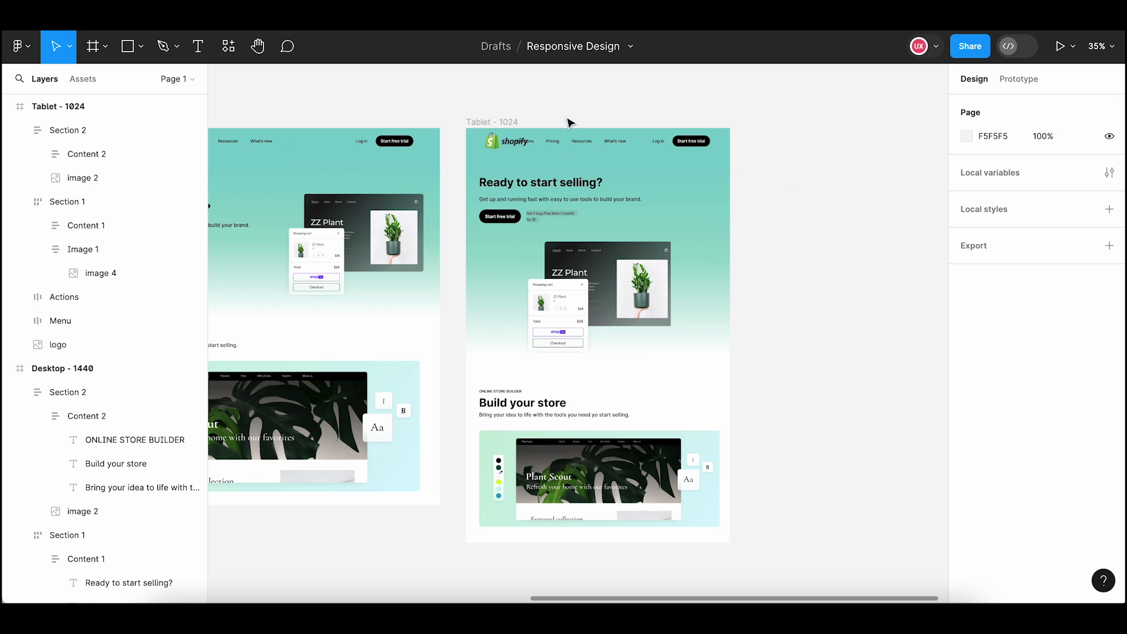
ctrl+scroll(568, 123, up, 3)
click(430, 129)
click(430, 129)
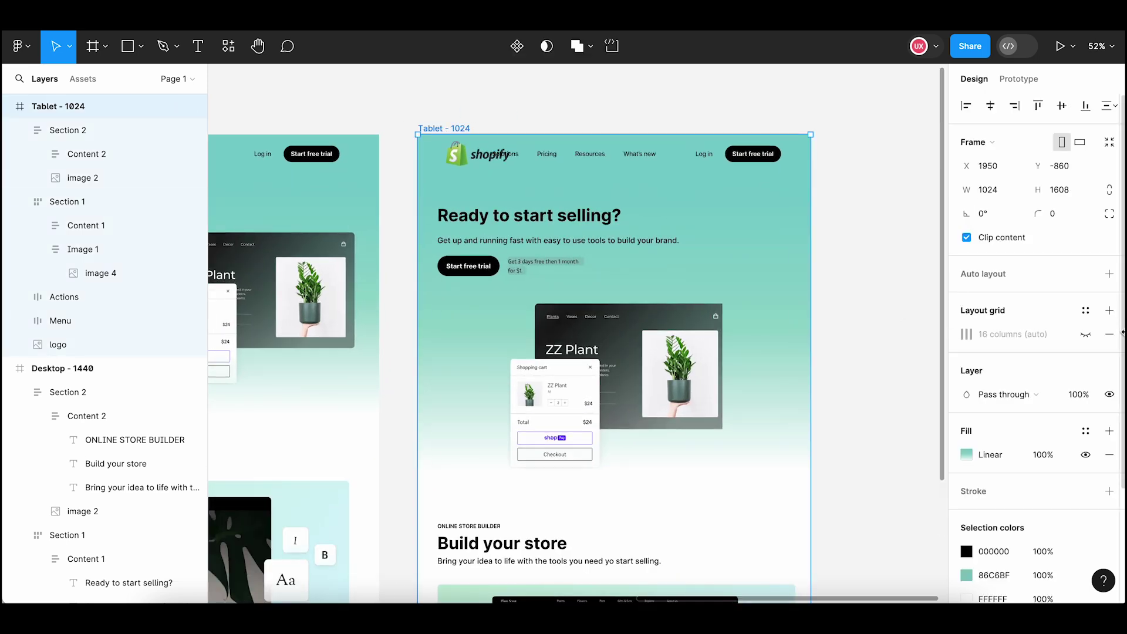
click(1086, 335)
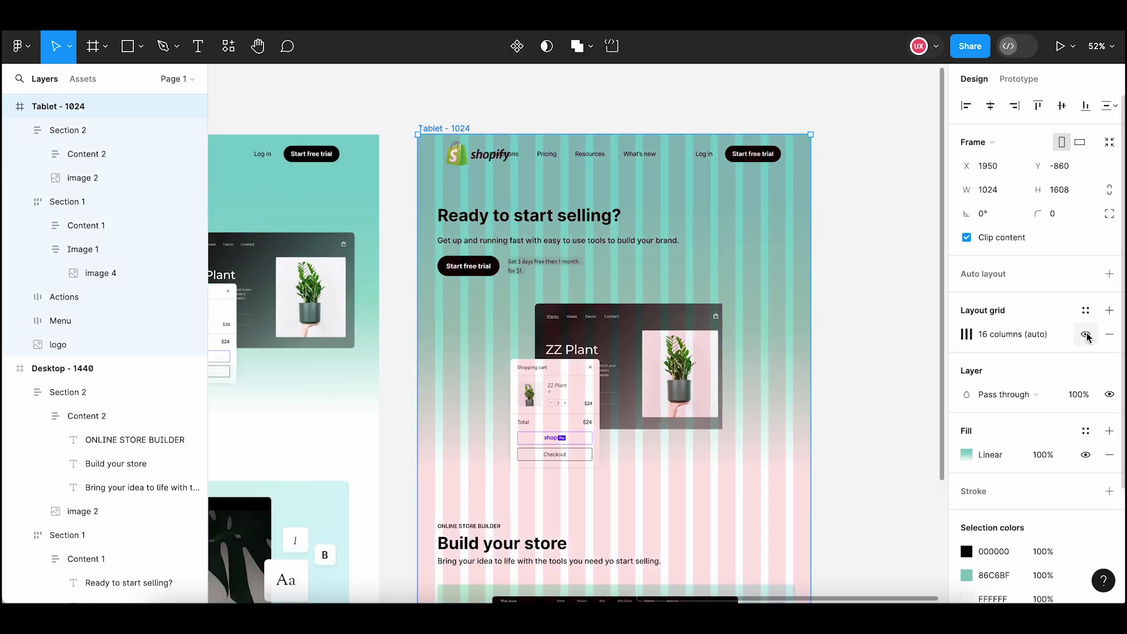
Resize the tablet's Shopify logo to about 175 × 64 and position it at X 29, Y 12
click(460, 160)
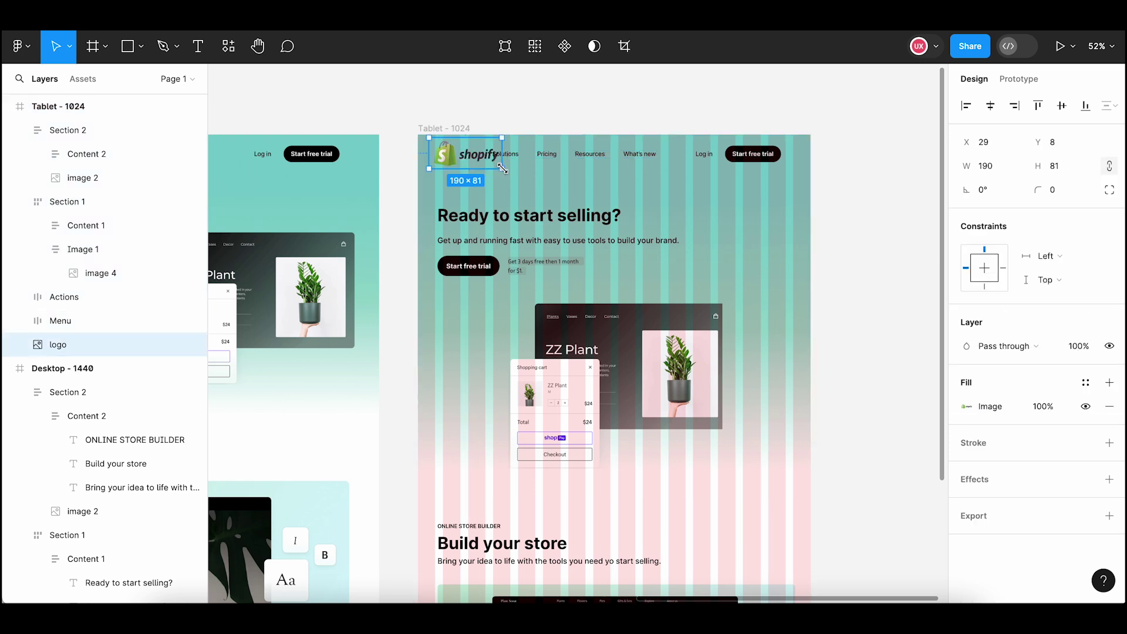
drag(501, 168, 497, 165)
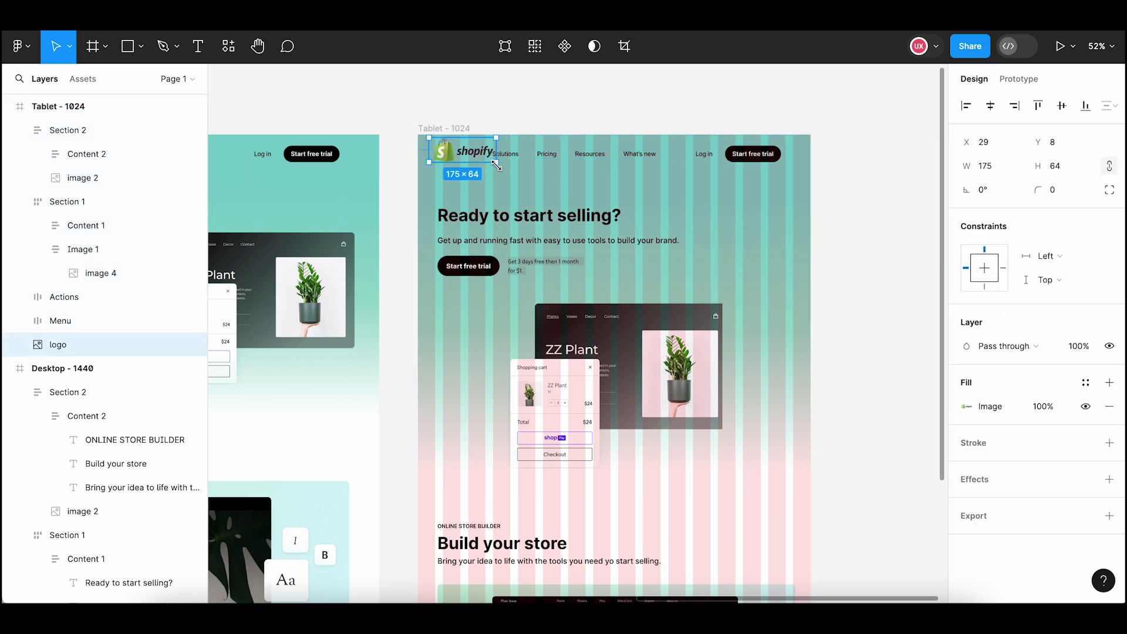
key(Down)
key(Down)
key(Down)
key(Down)
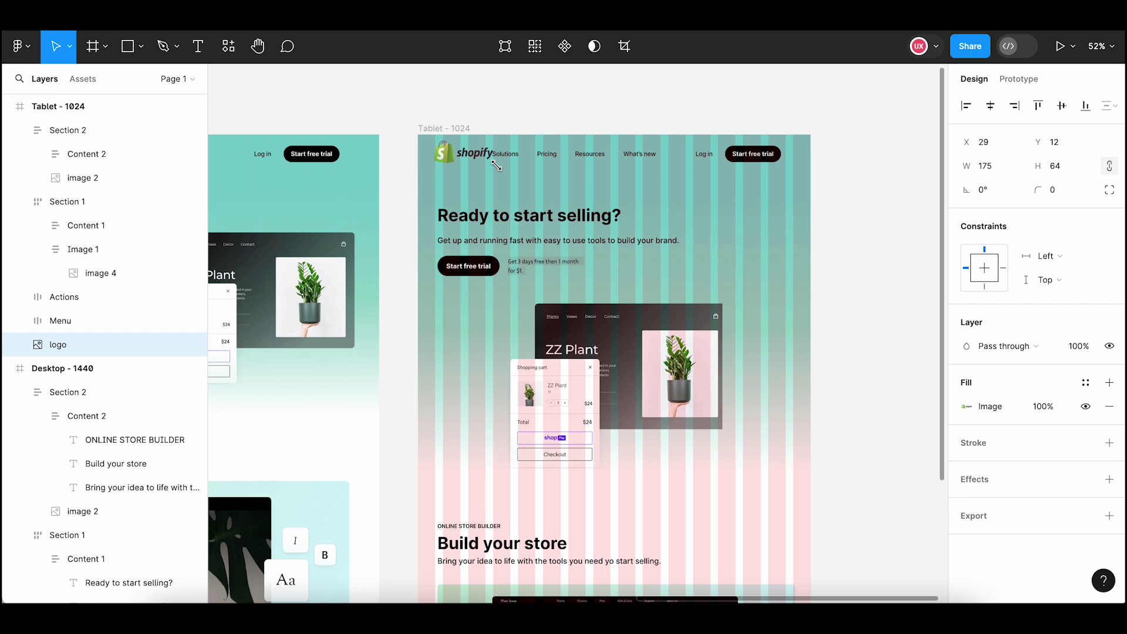
click(551, 124)
click(458, 129)
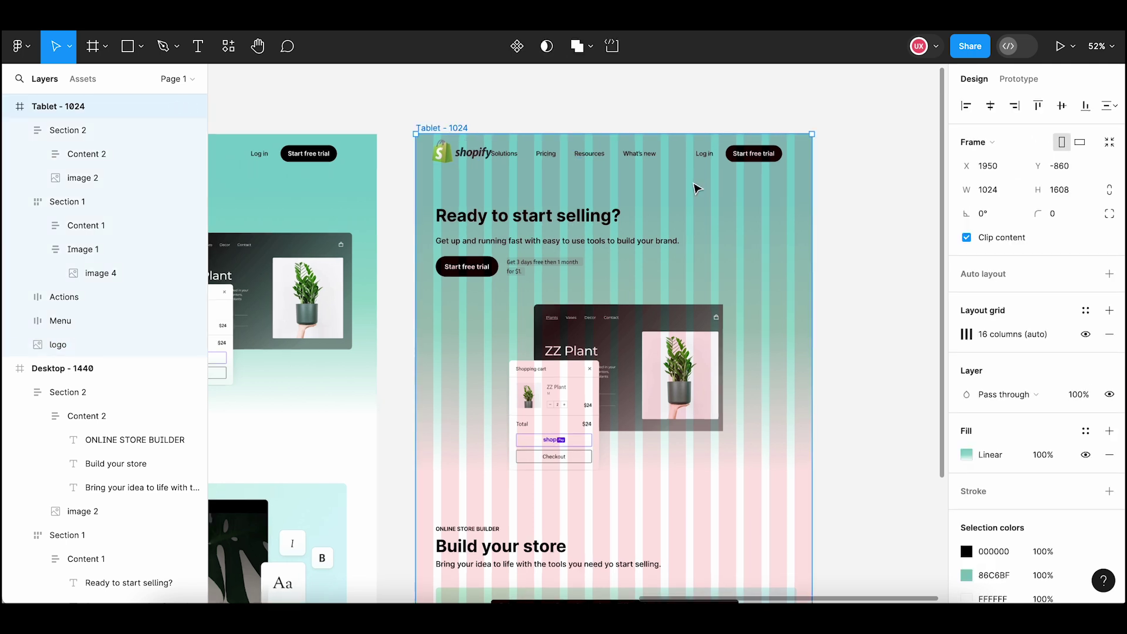
scroll(698, 189, up, 3)
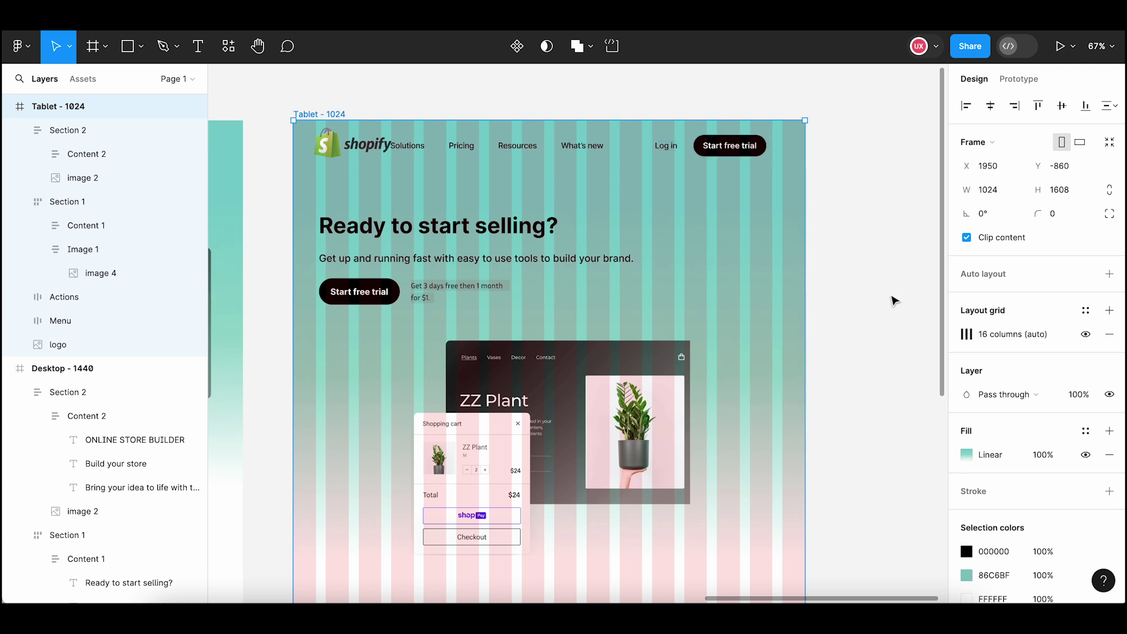
click(1085, 334)
click(869, 260)
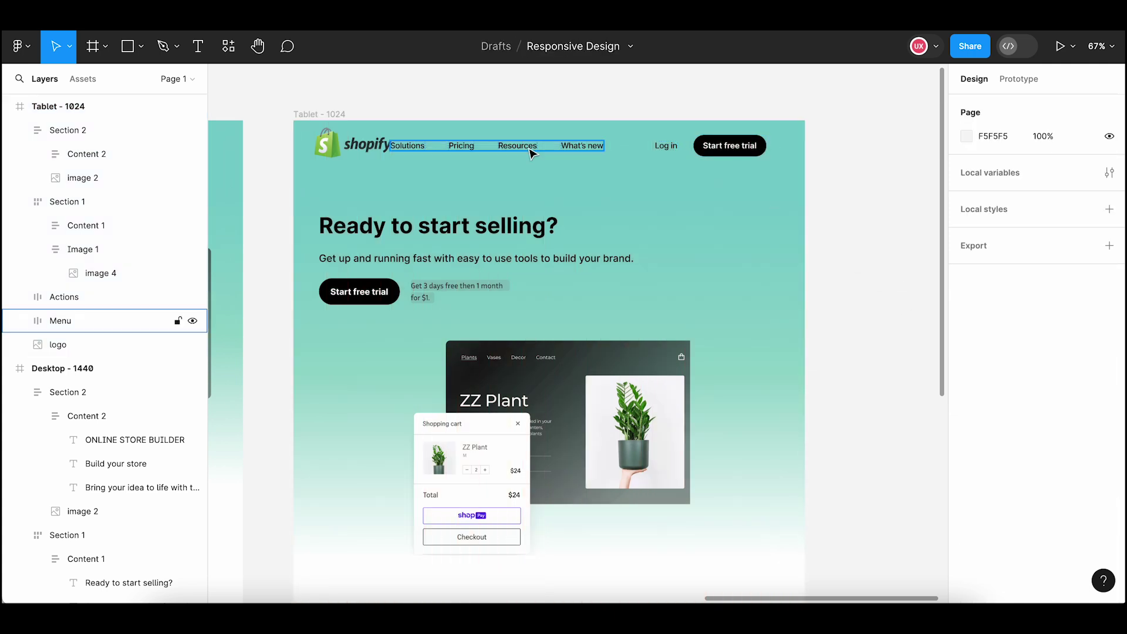
click(530, 144)
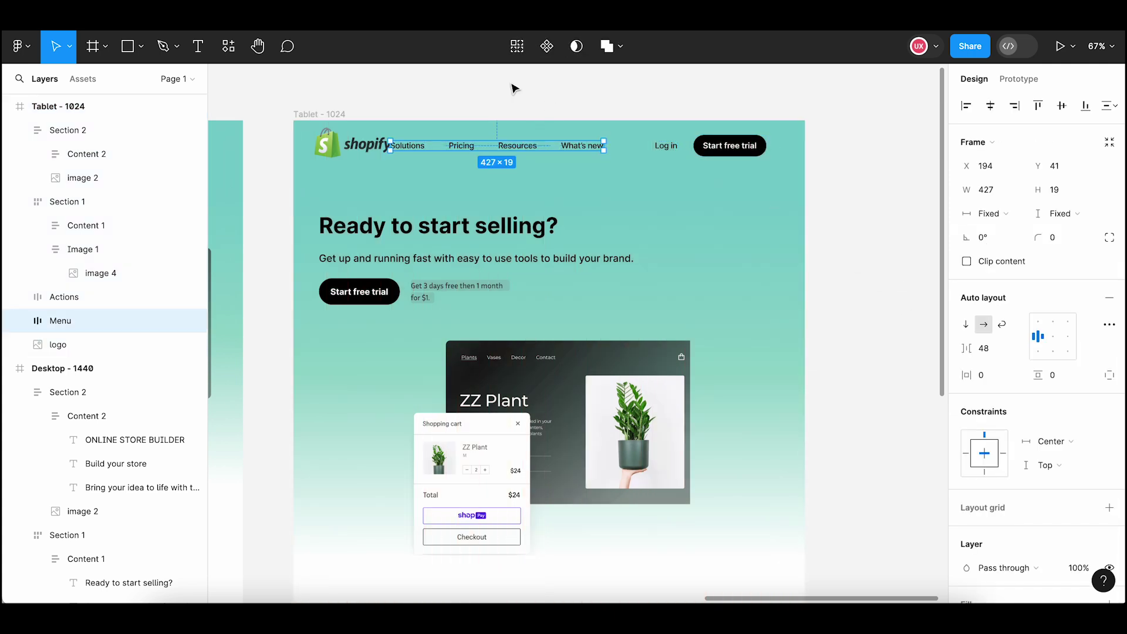
click(515, 88)
click(468, 149)
click(667, 112)
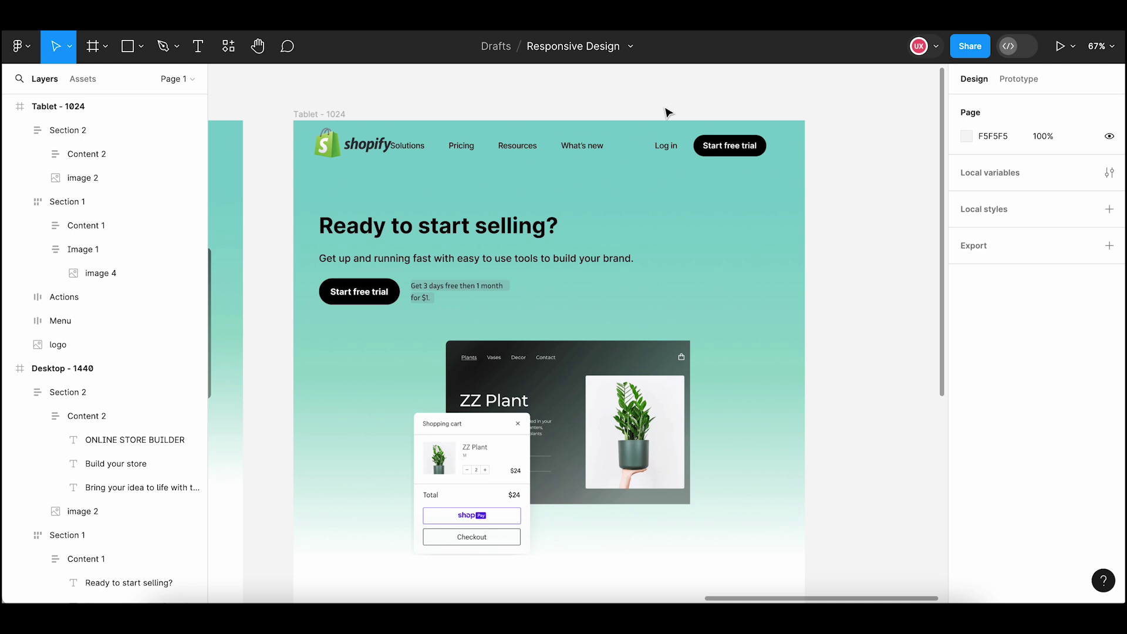
click(331, 115)
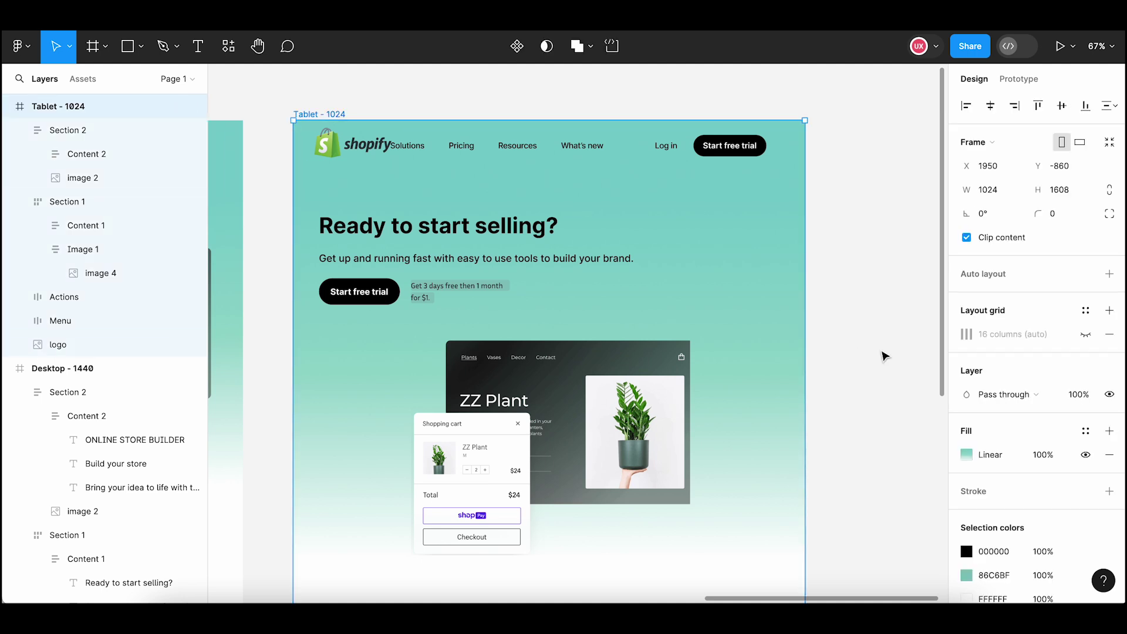
click(1085, 335)
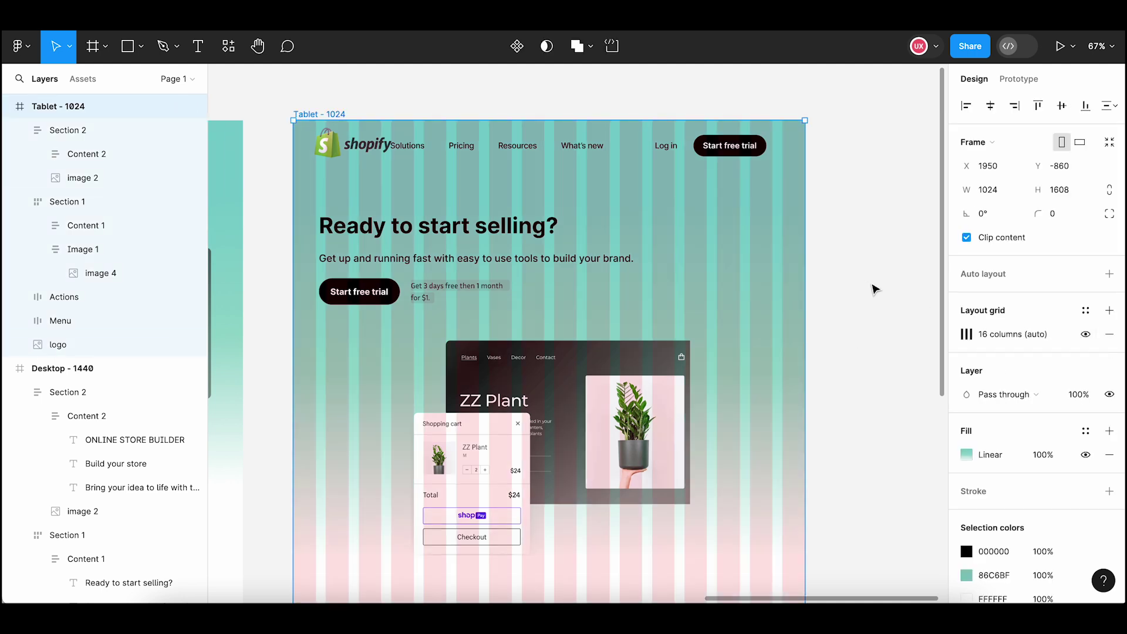
Delete the Menu group with the four navigation links from the Tablet - 1024 header
click(188, 320)
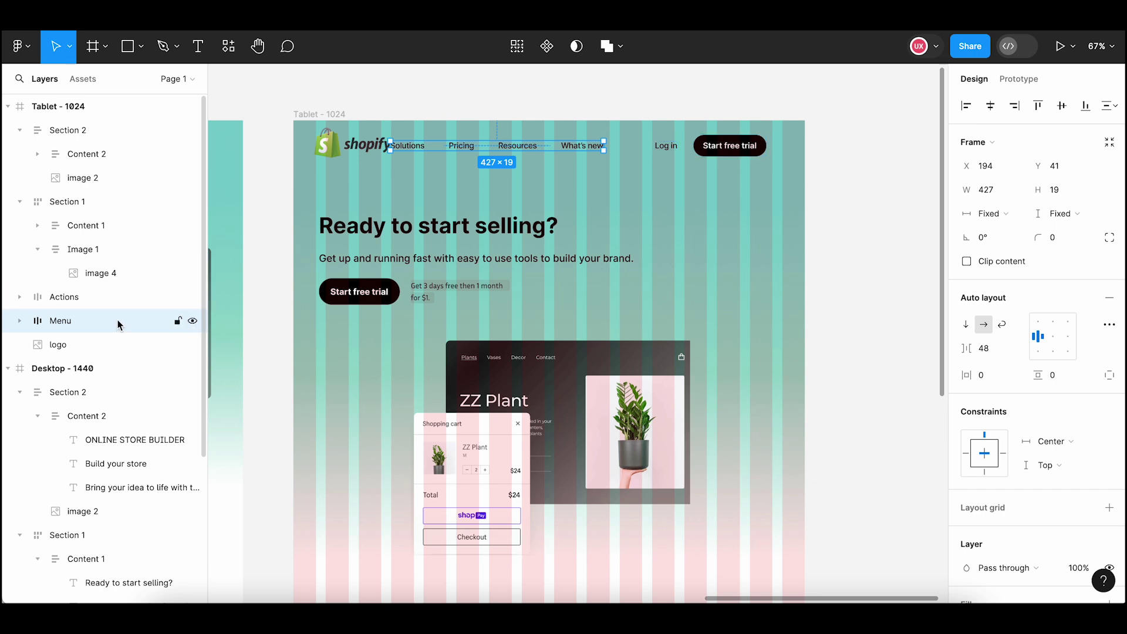
key(Delete)
click(323, 115)
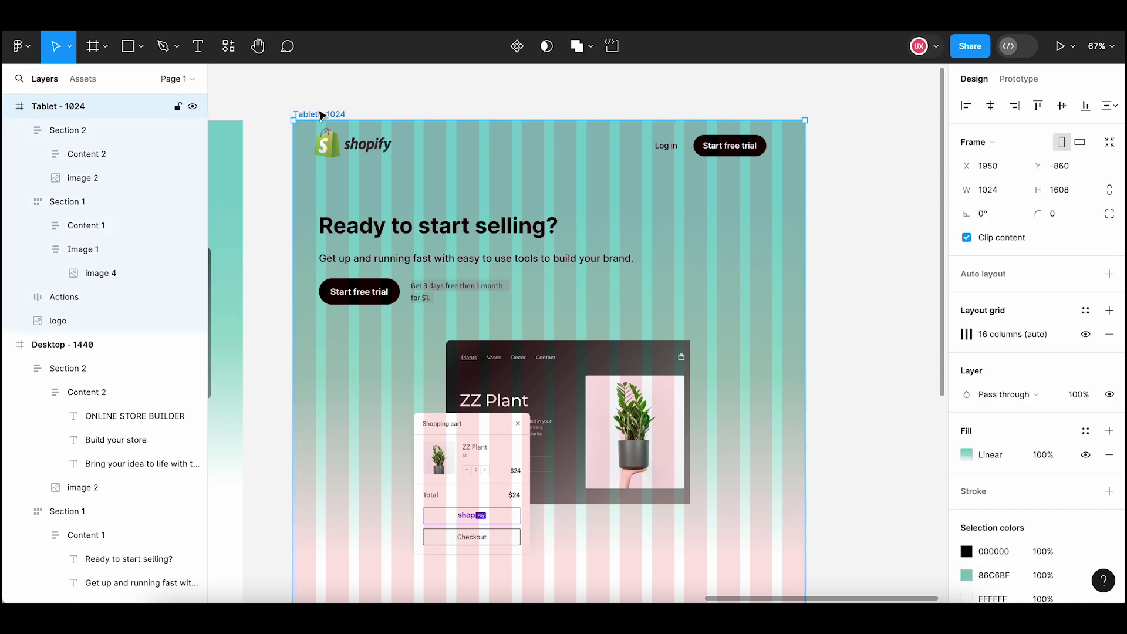
click(360, 88)
Search for "menu" in the Iconify plugin and import the ic:round-menu icon onto the empty canvas beside the tablet frame
click(21, 45)
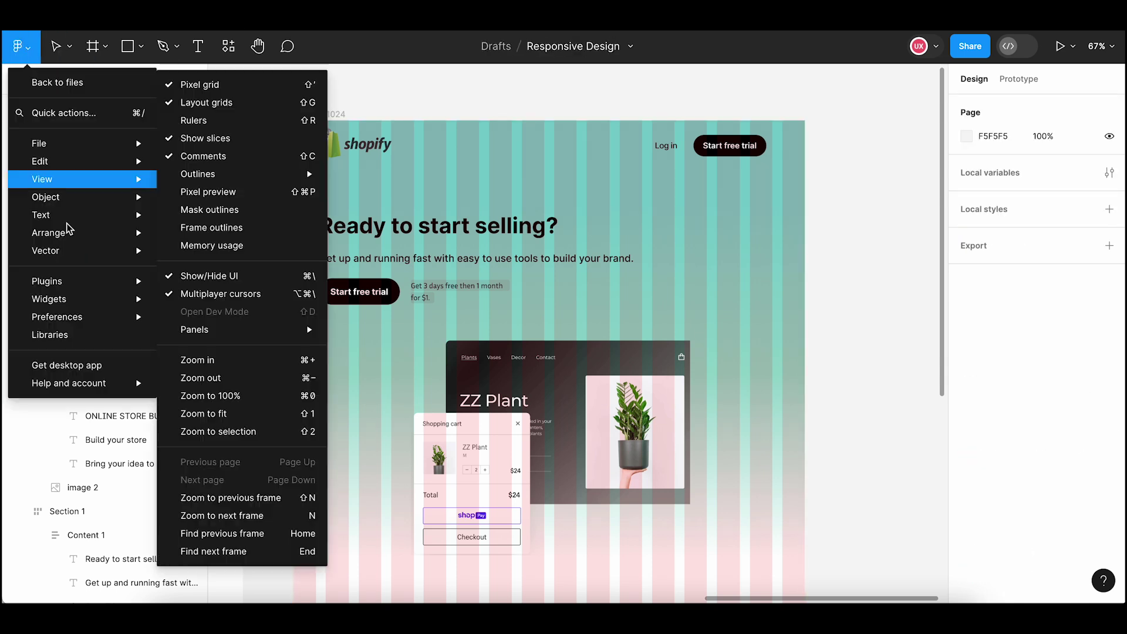
mouse_move(88, 286)
click(196, 298)
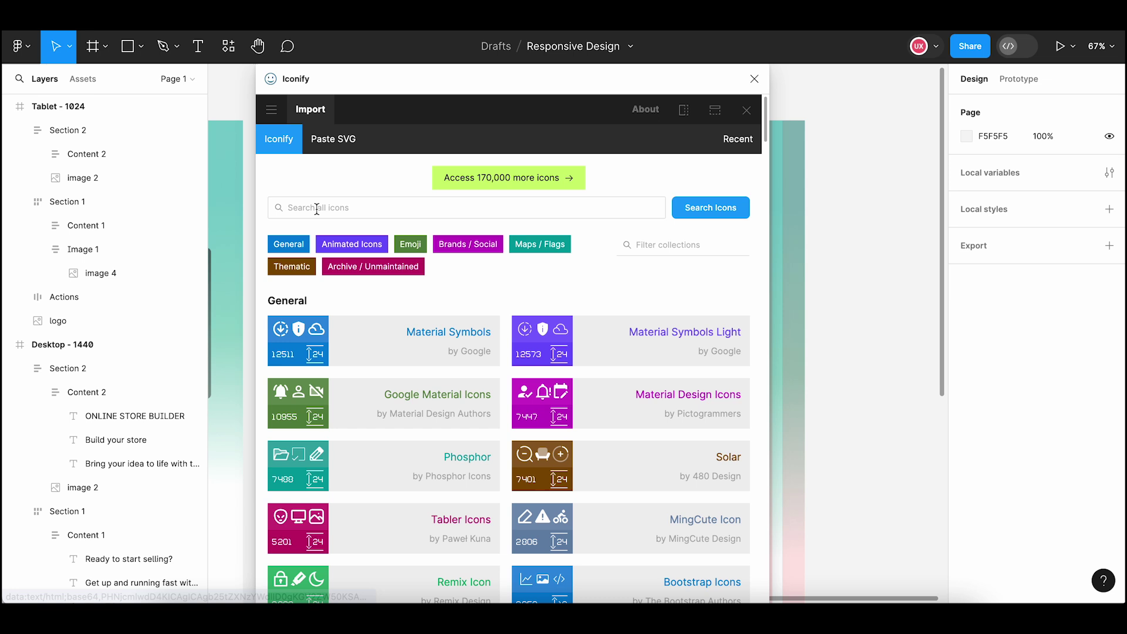
click(315, 208)
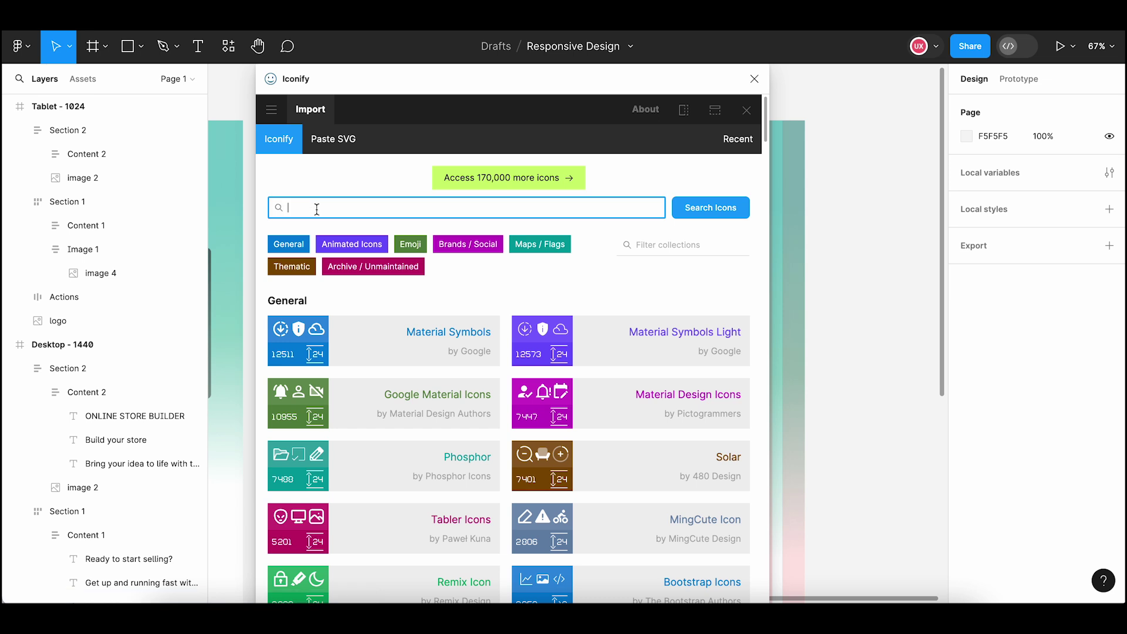
text(menu)
key(Return)
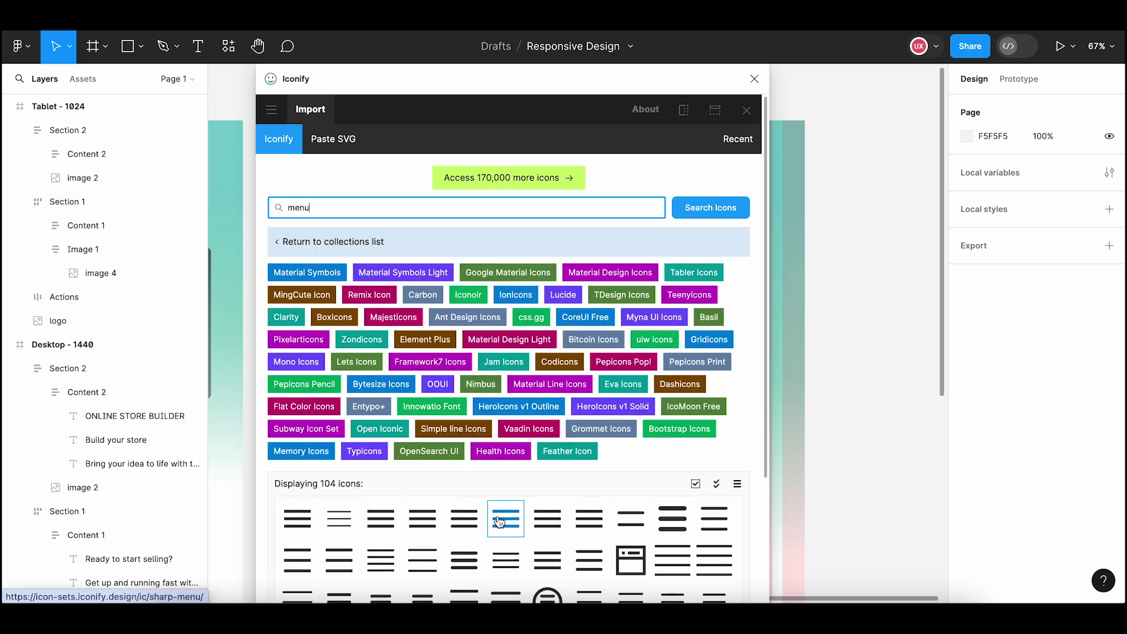
drag(463, 519, 893, 344)
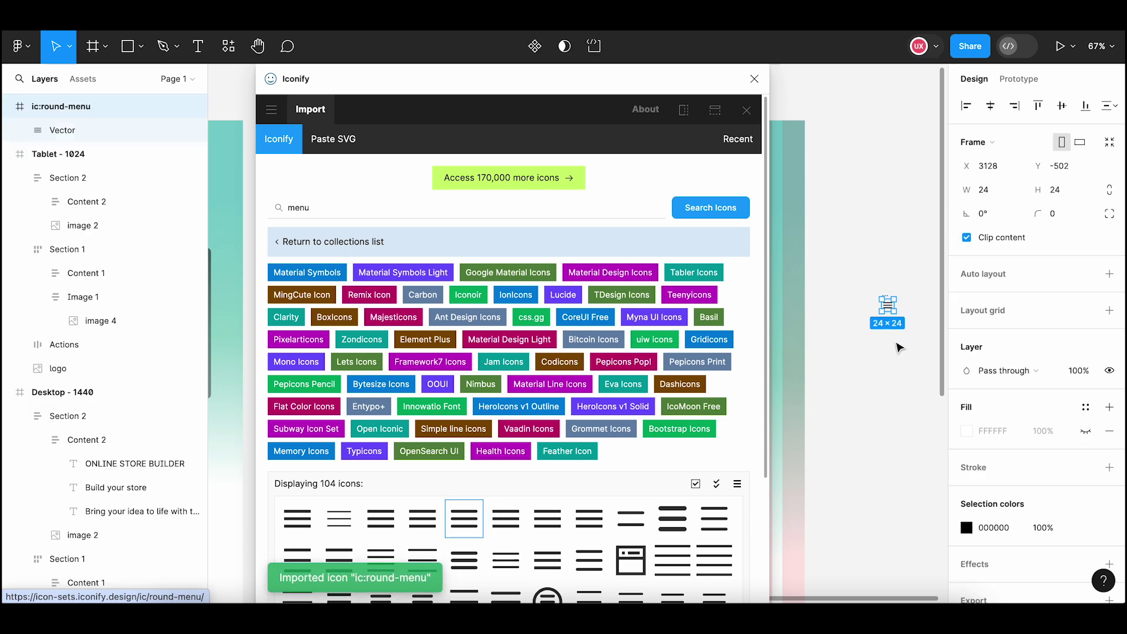
click(754, 79)
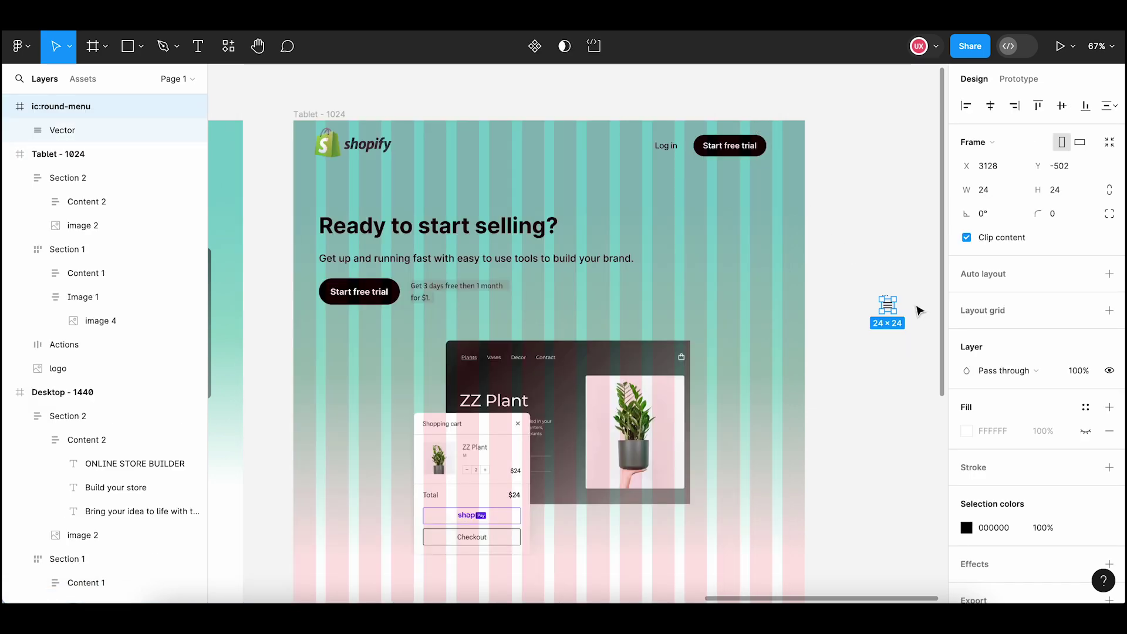
Move the imported menu icon into the tablet header's Actions group, after the Start free trial button
key(Delete)
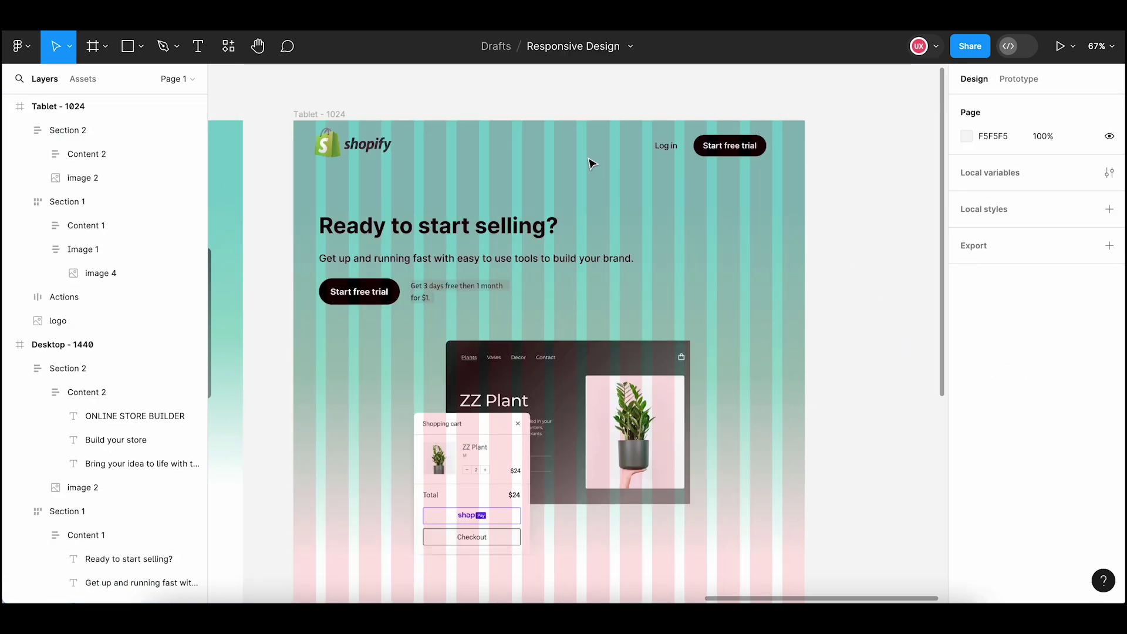
click(328, 114)
click(669, 146)
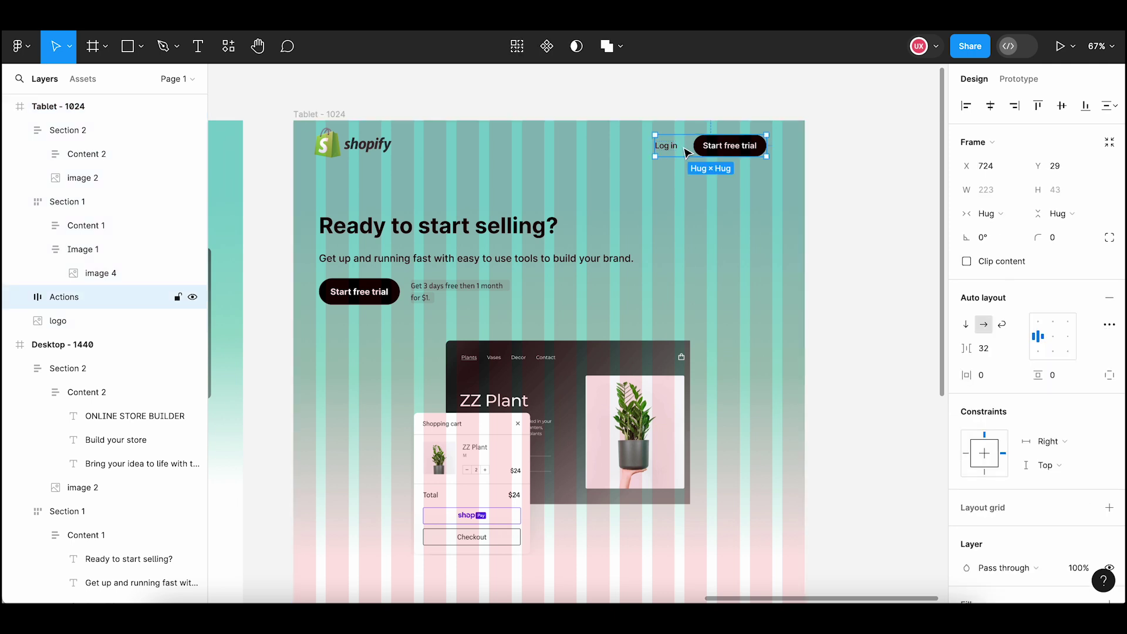
click(20, 297)
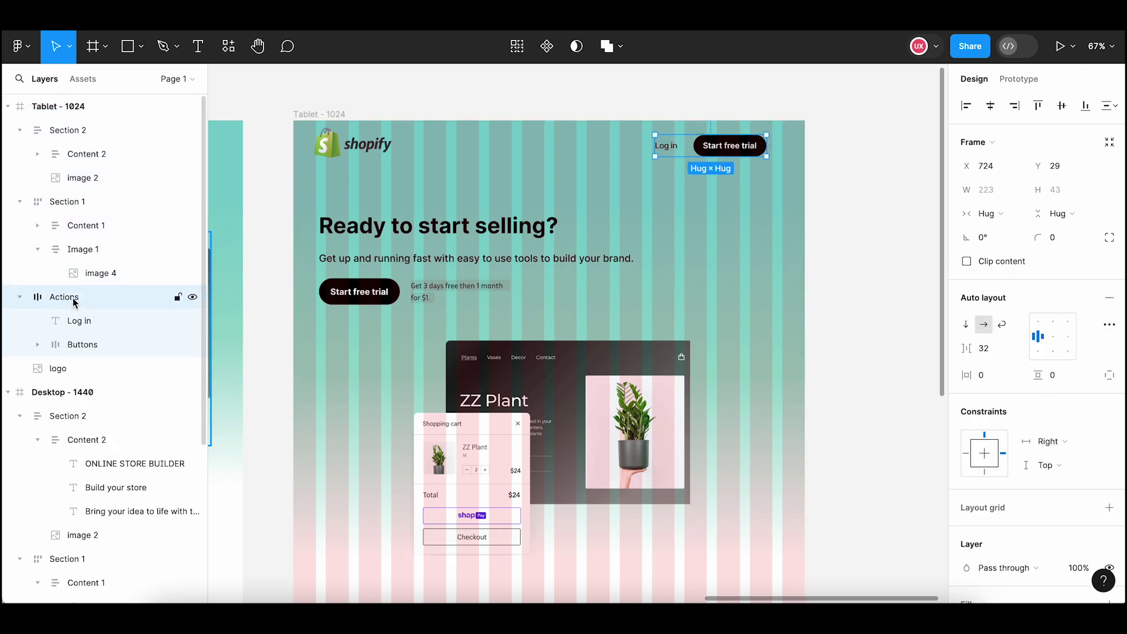
key(ctrl+v)
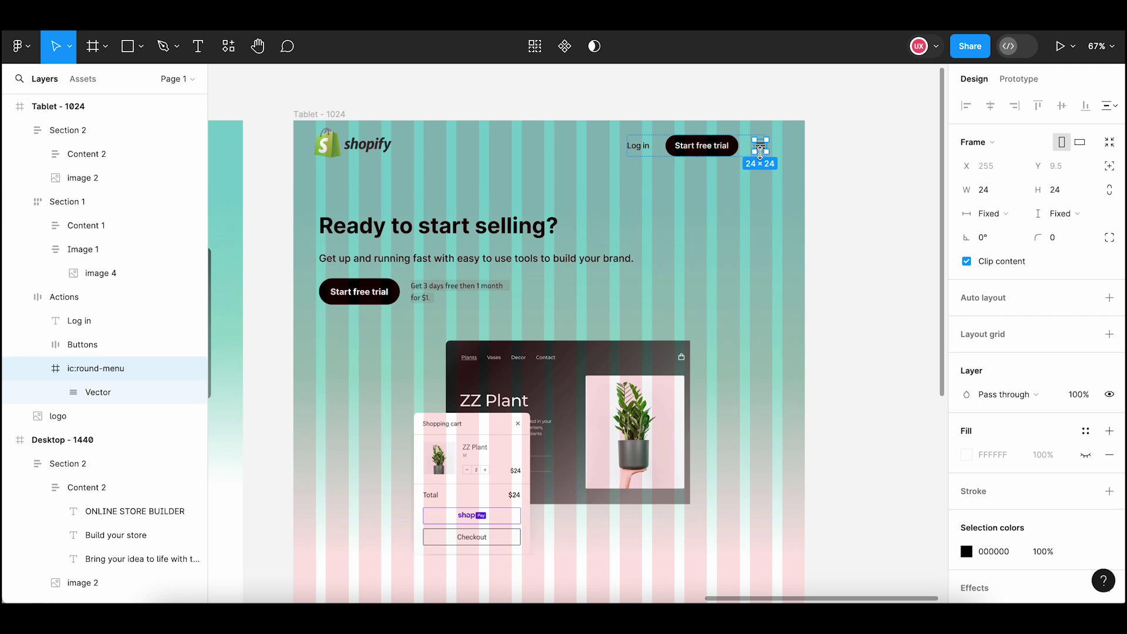
click(778, 204)
Shift the tablet header's Actions group right to X 701, lining it up with the layout grid's outer column
click(726, 154)
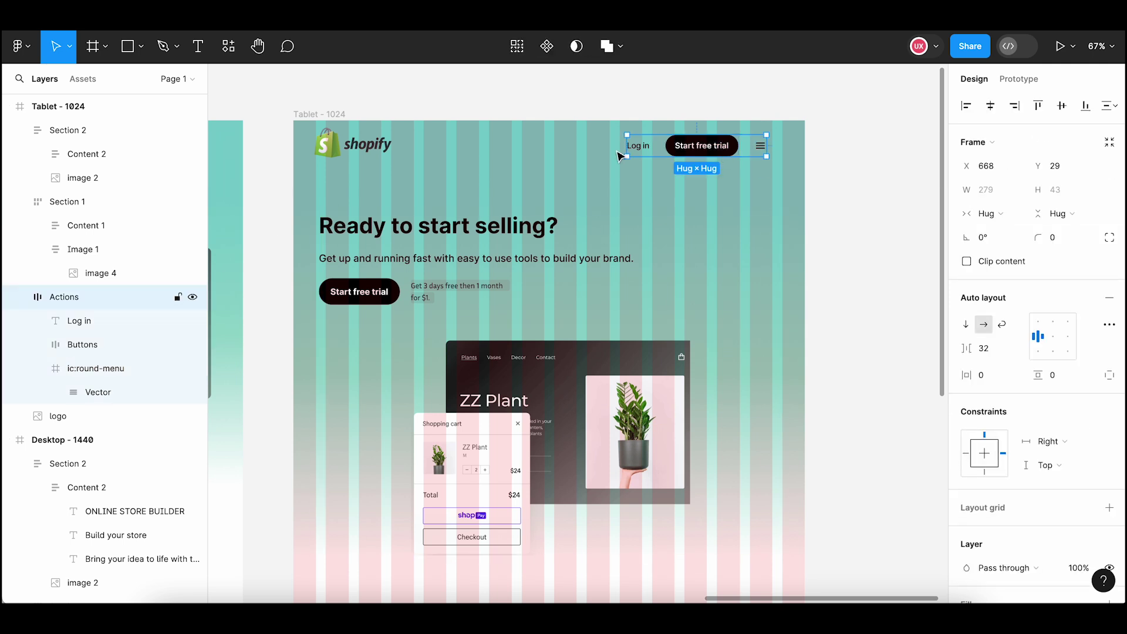
key(shift+Right)
key(shift+Right)
key(shift+Right)
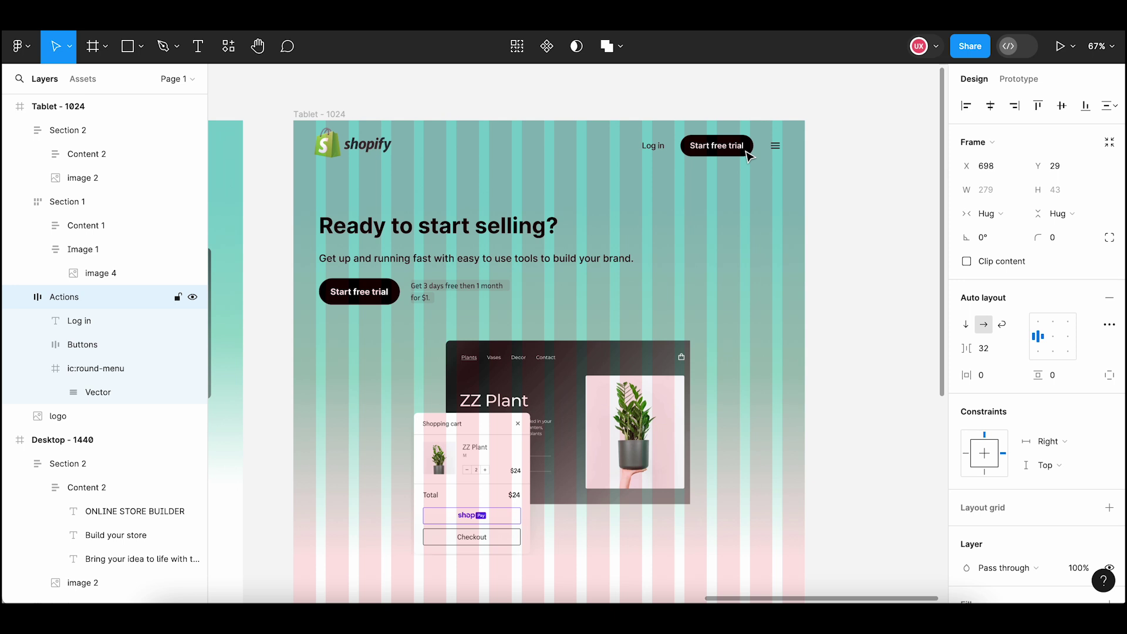
key(Right)
key(Right)
key(Right)
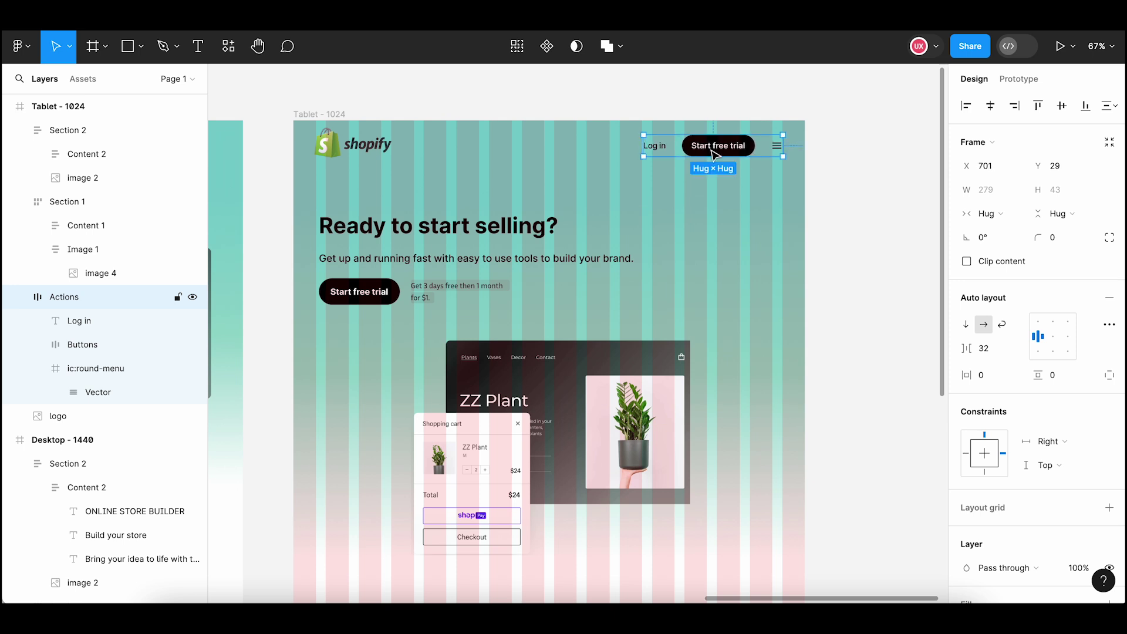
Hide the black Start free trial button in the tablet header's Actions group
click(720, 154)
key(shift+Return)
click(721, 154)
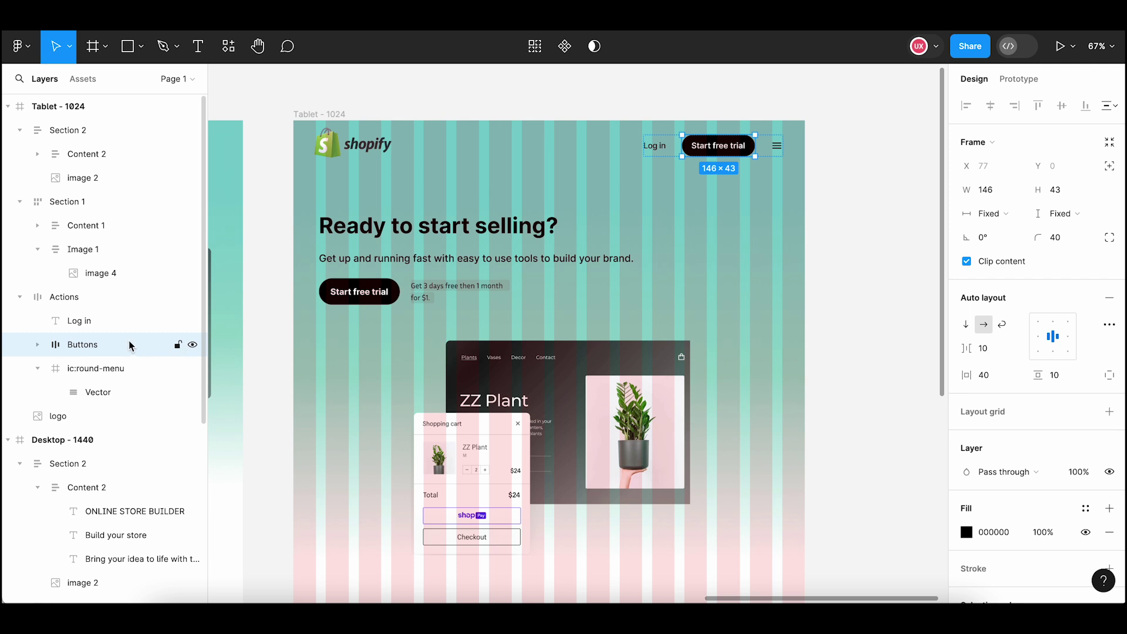
click(192, 345)
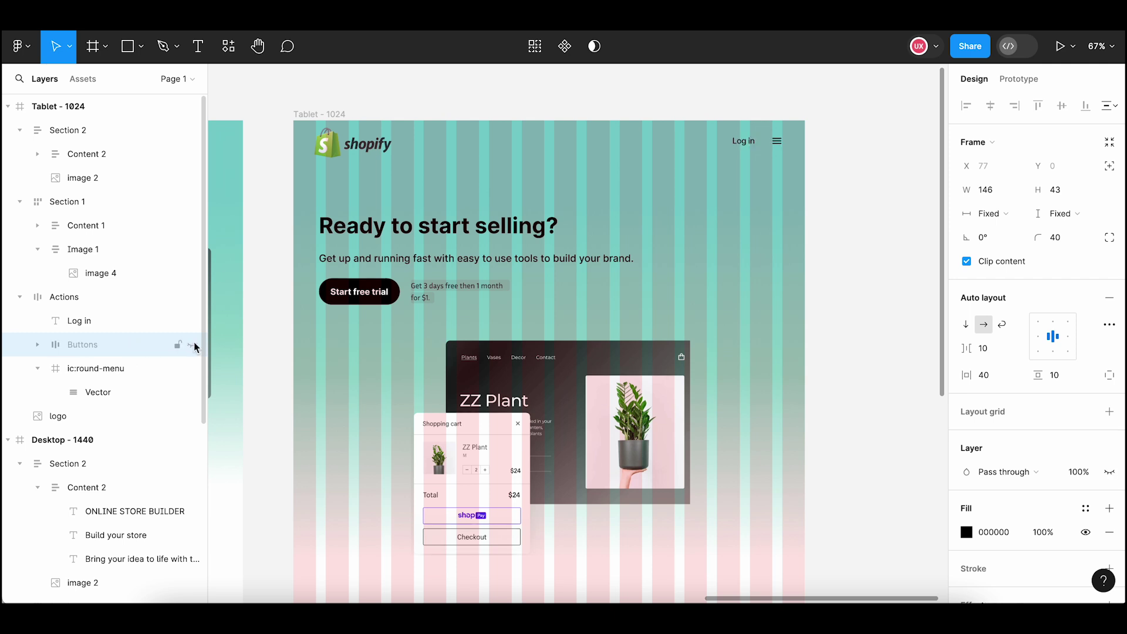
Change the header's Log in text to "Start free trial" and underline it
click(743, 139)
double_click(742, 139)
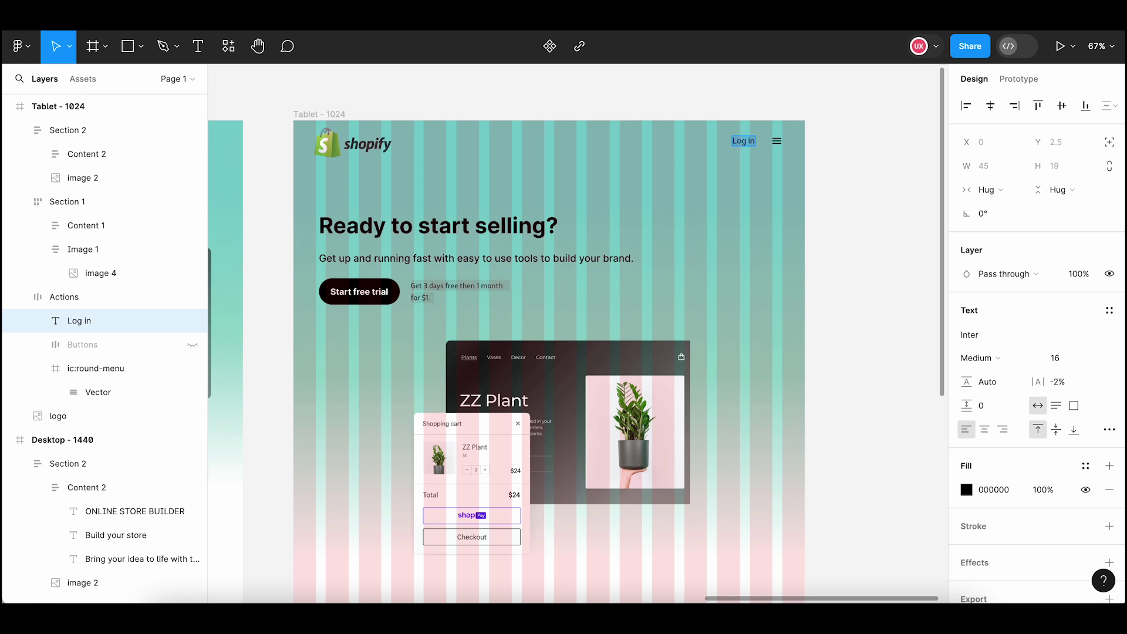
text(Start free trial)
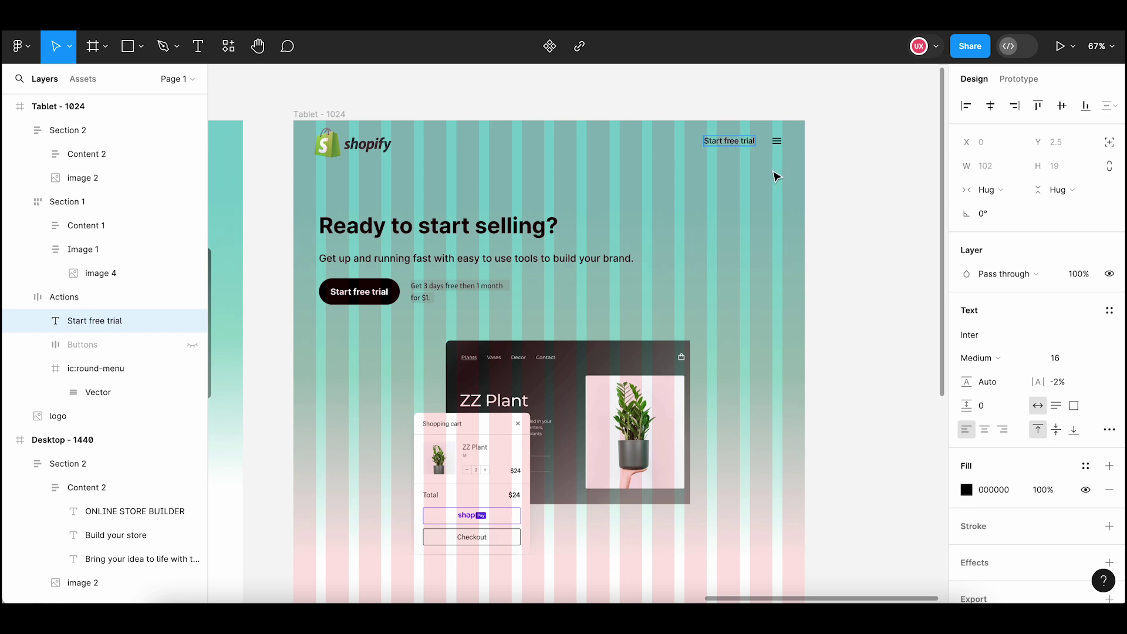
key(Escape)
double_click(722, 142)
key(Escape)
Delete the hidden Buttons layer from the tablet's Actions group and set the group's item spacing to 22
click(98, 347)
key(Delete)
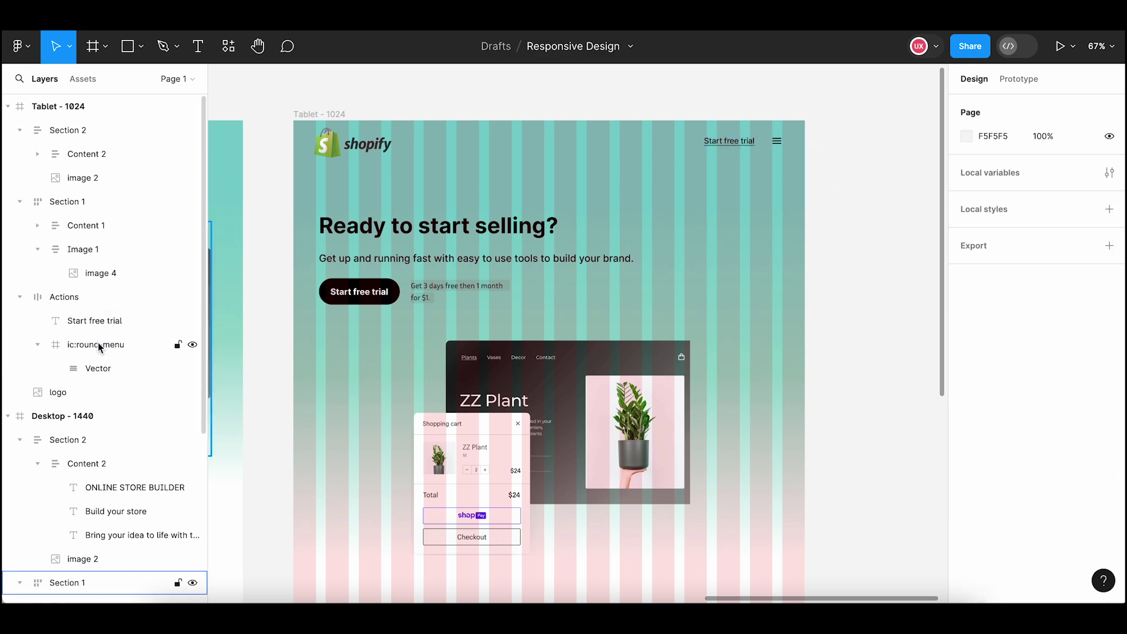
click(732, 146)
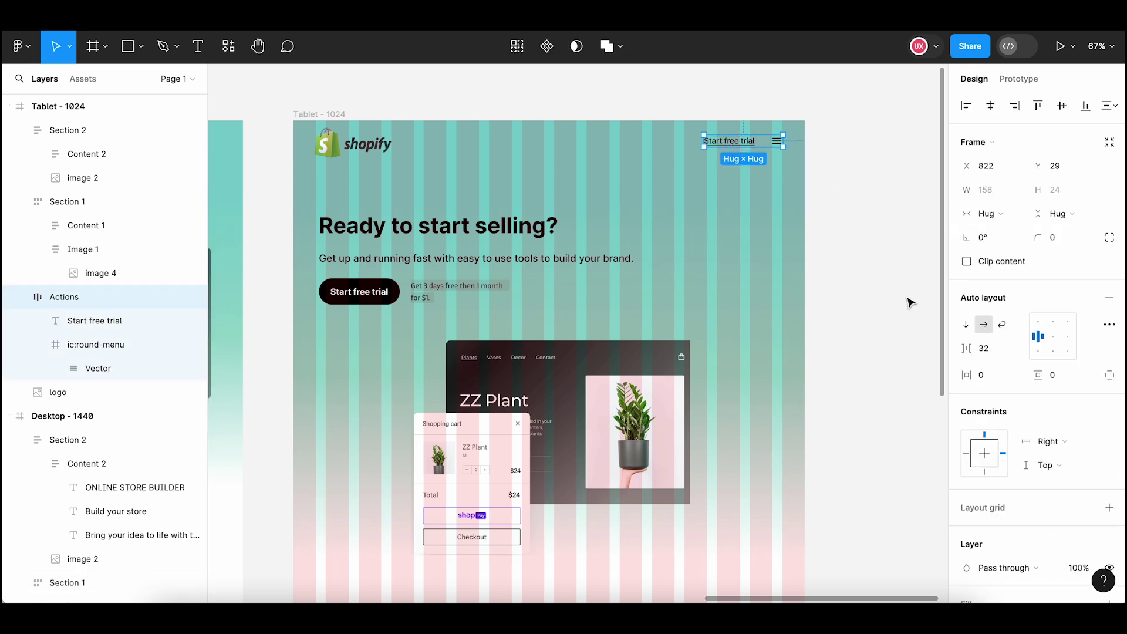
click(992, 349)
text(22)
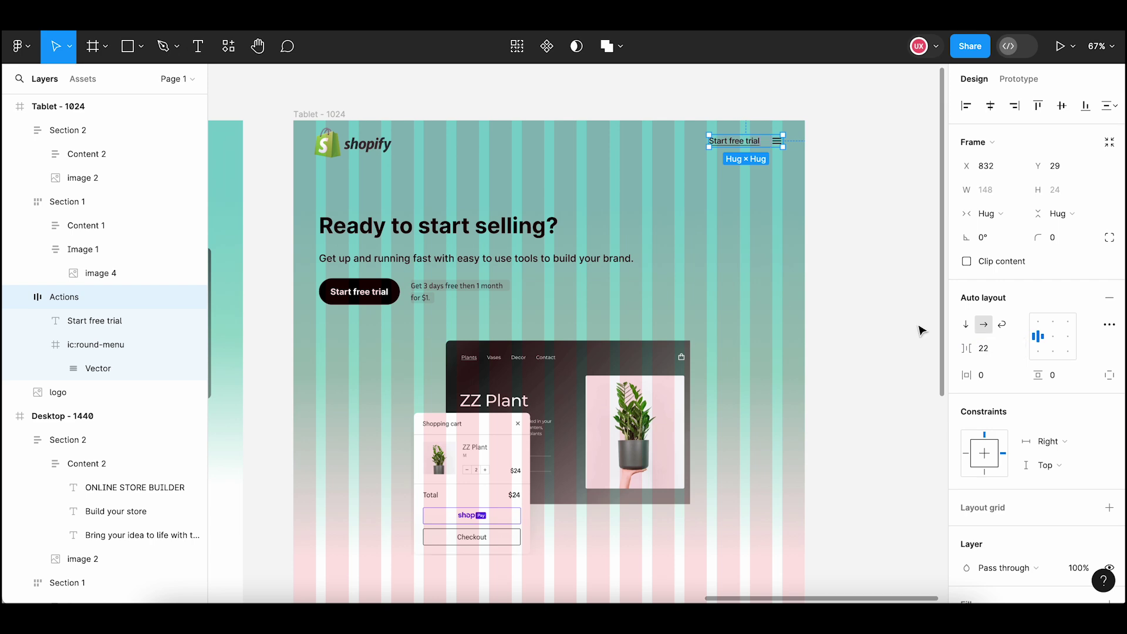
click(909, 322)
Hide the 16-column layout grid on the Tablet - 1024 frame
scroll(780, 194, up, 5)
scroll(780, 195, down, 6)
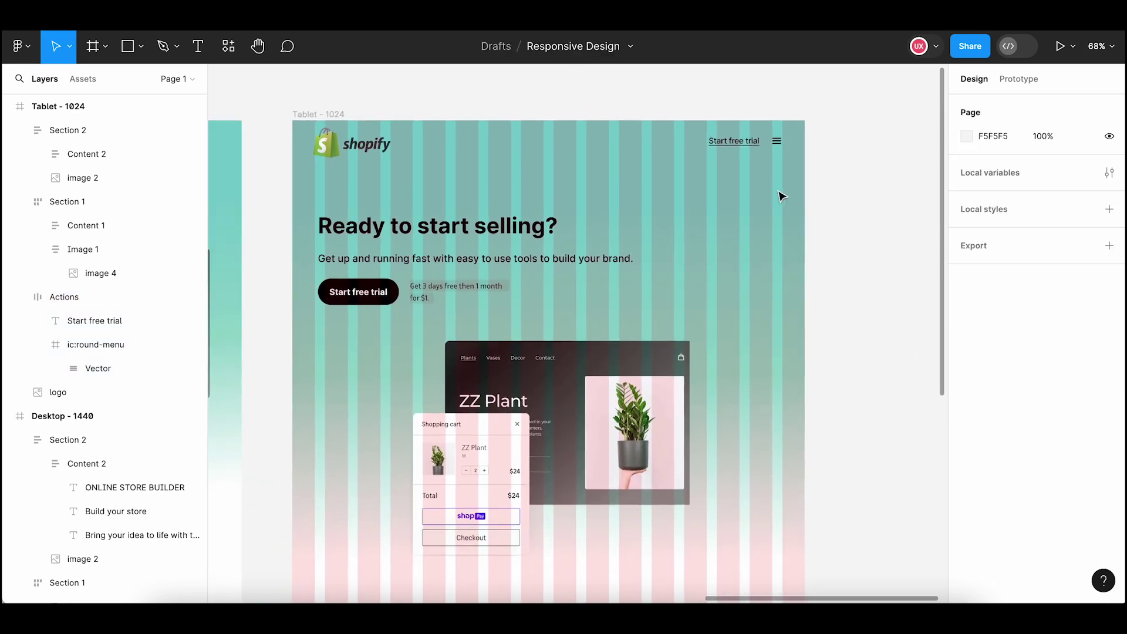
scroll(854, 276, down, 3)
scroll(850, 282, down, 2)
scroll(850, 282, right, 3)
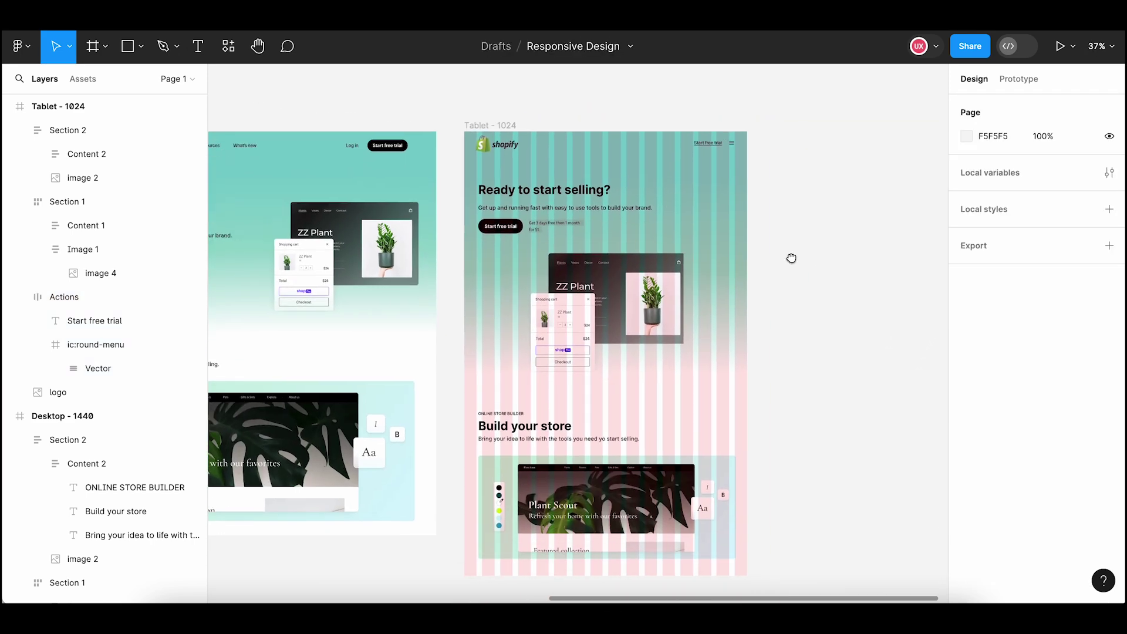
click(487, 119)
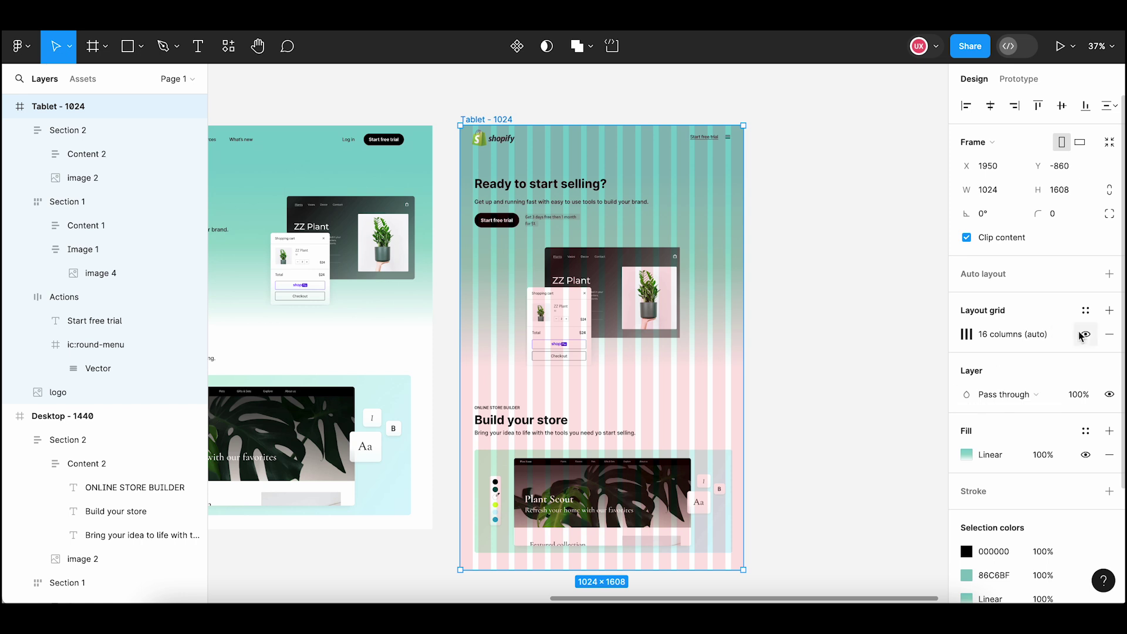
click(1086, 338)
click(801, 350)
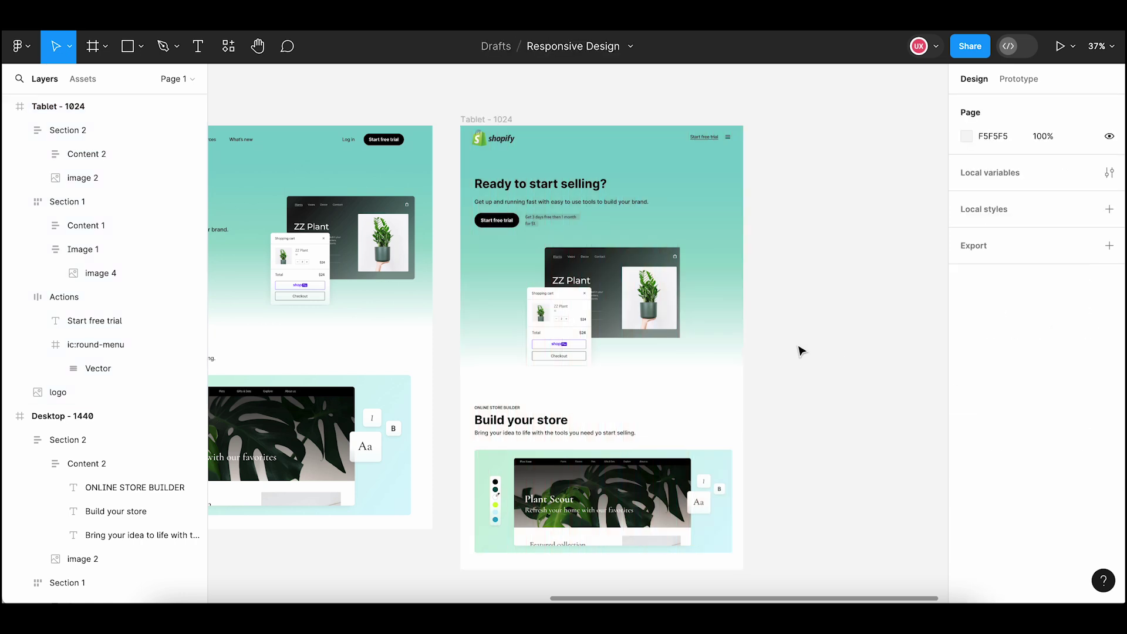
drag(793, 358, 790, 349)
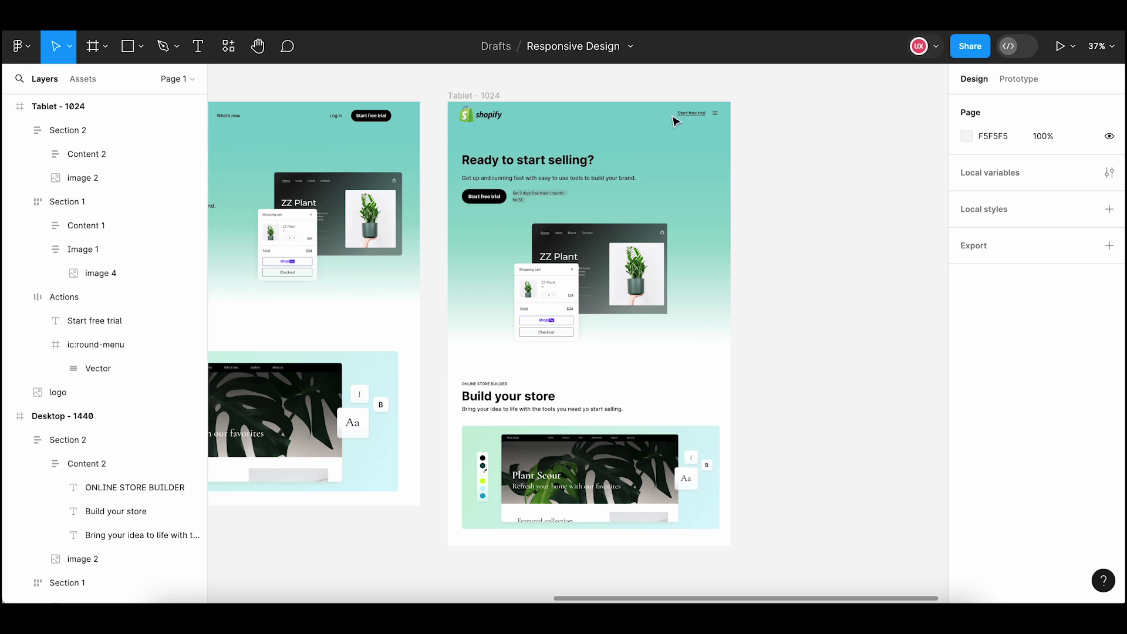
Duplicate the Tablet - 1024 frame and place the copy to the right of the original
click(493, 95)
key(super+c)
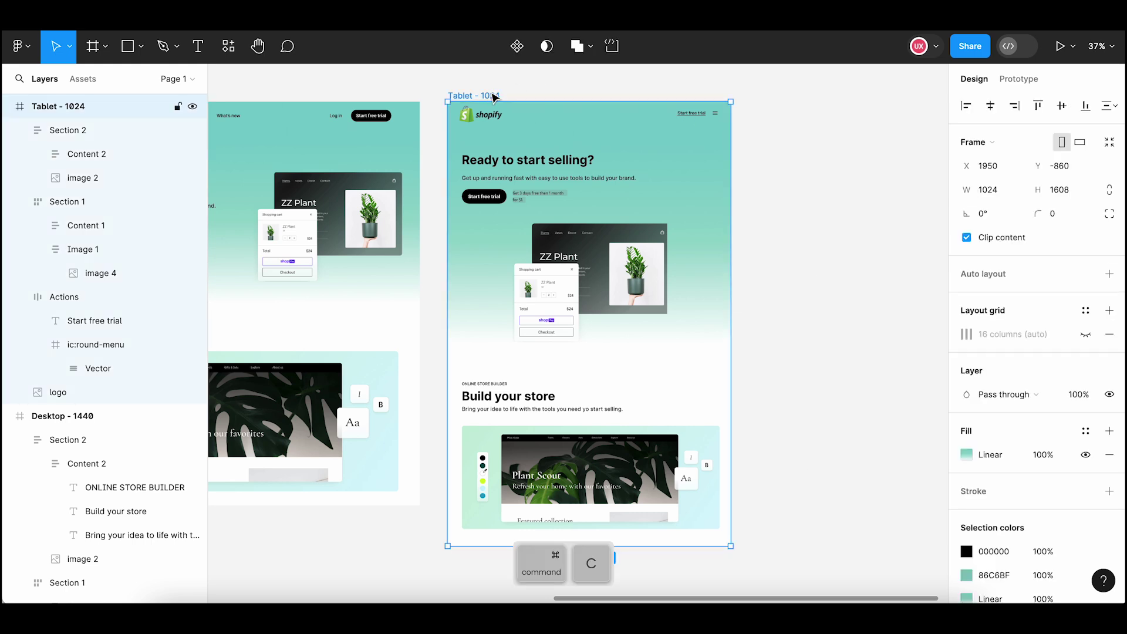
click(825, 146)
scroll(823, 144, down, 5)
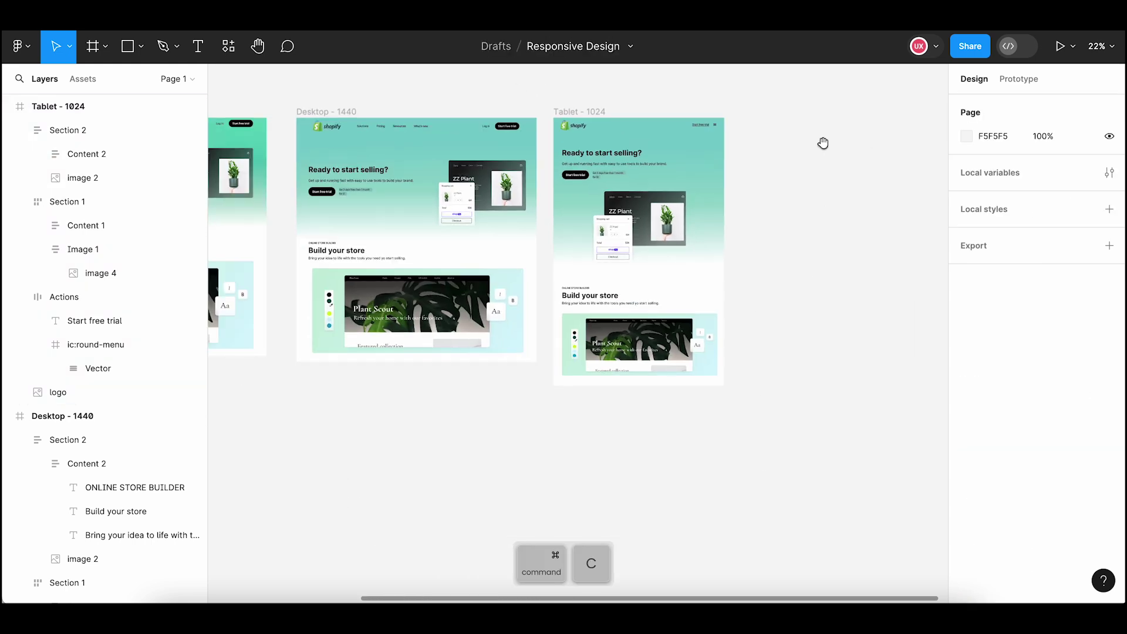
key(super+v)
drag(761, 112, 744, 111)
Rename the copied tablet frame "Mobile - 500"
double_click(742, 111)
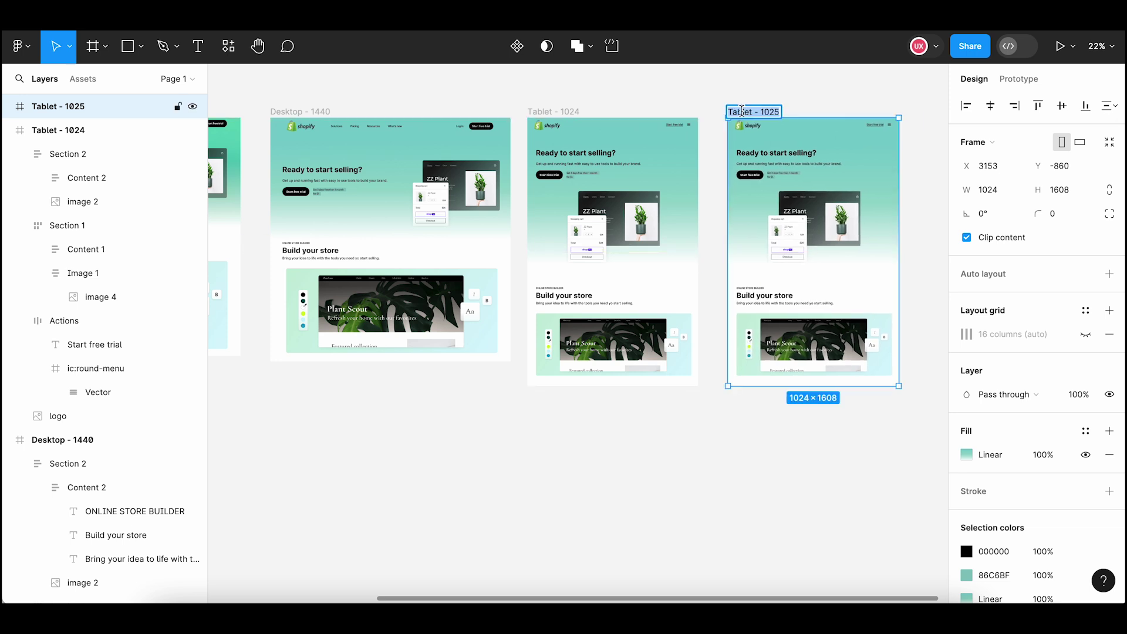
double_click(741, 111)
text(Mobile)
double_click(769, 112)
key(BackSpace)
text(500)
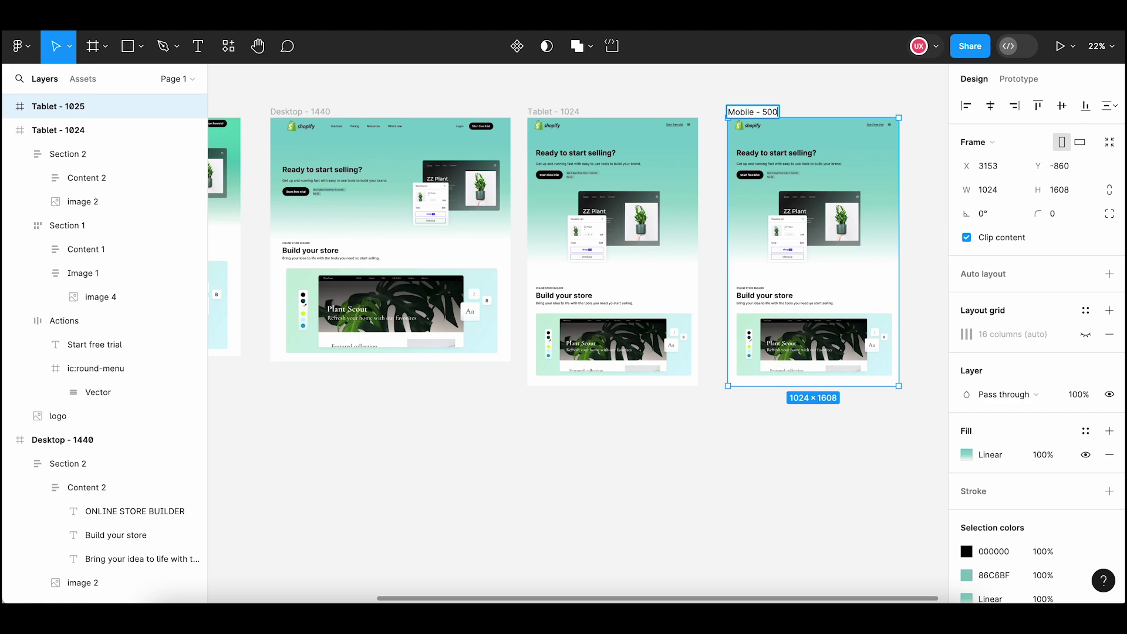
click(854, 111)
Set the width of the Mobile - 500 frame to 500
drag(849, 105, 722, 79)
scroll(727, 114, up, 5)
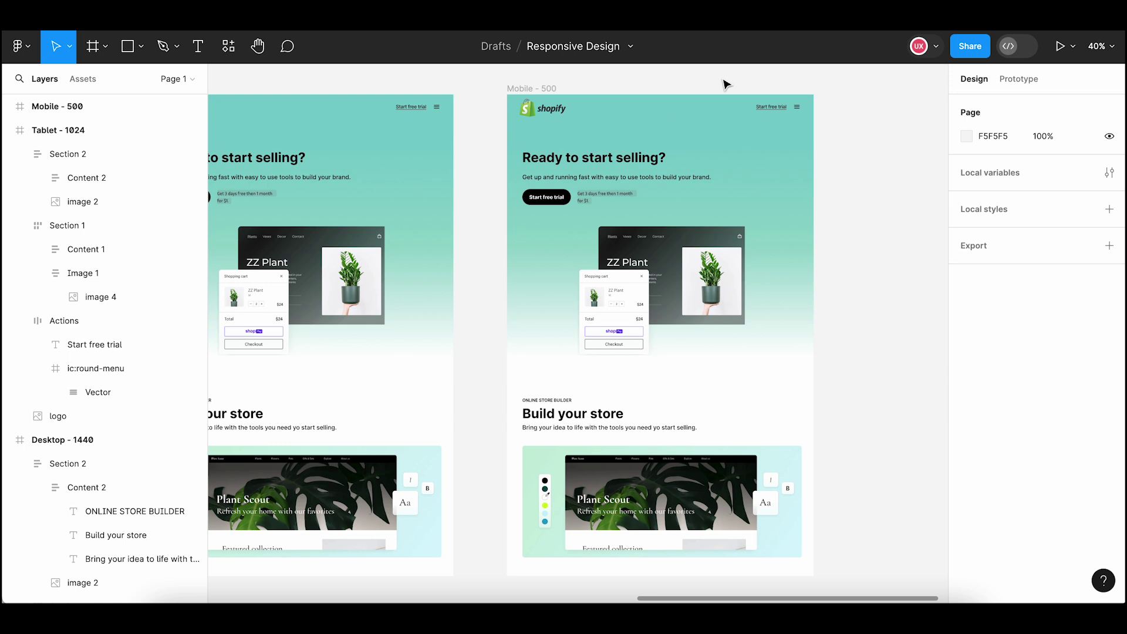
click(534, 88)
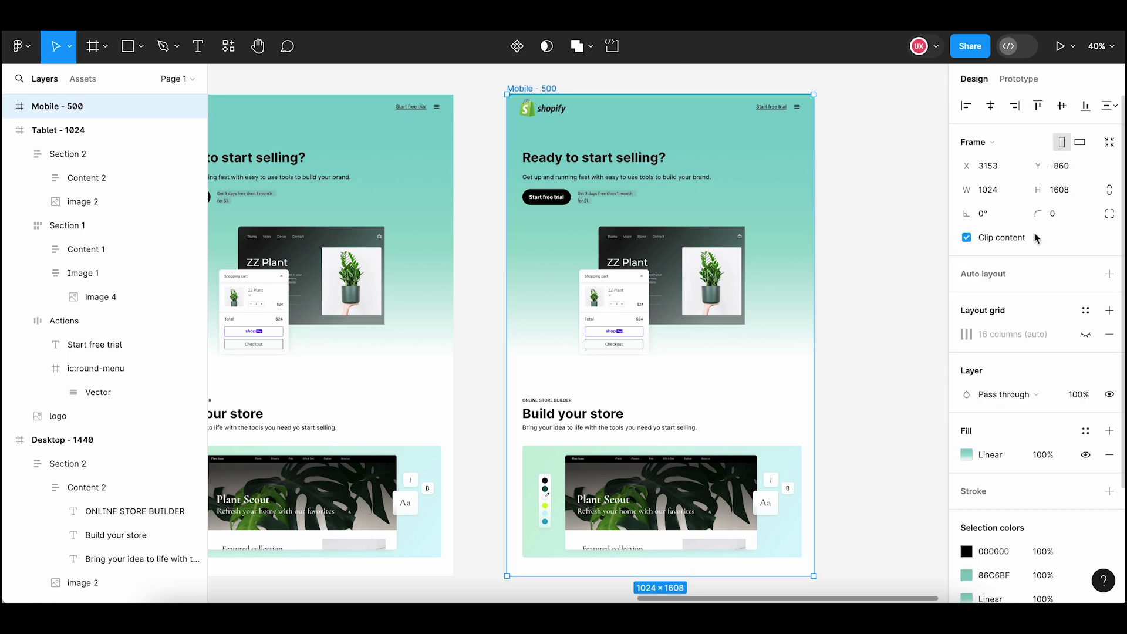
click(998, 194)
text(500)
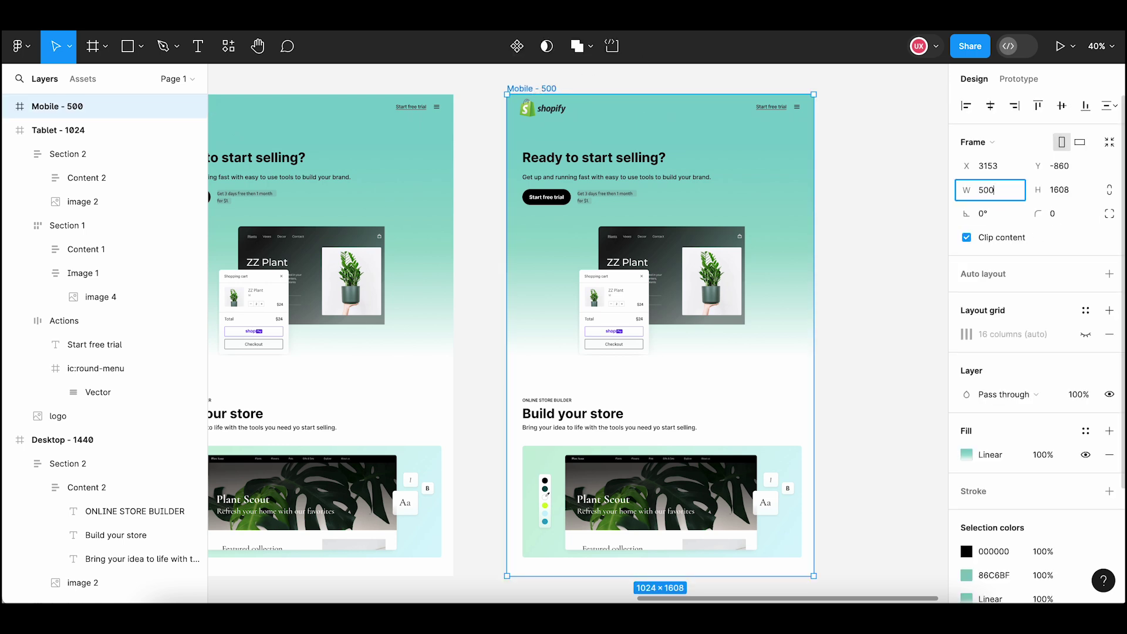
key(Return)
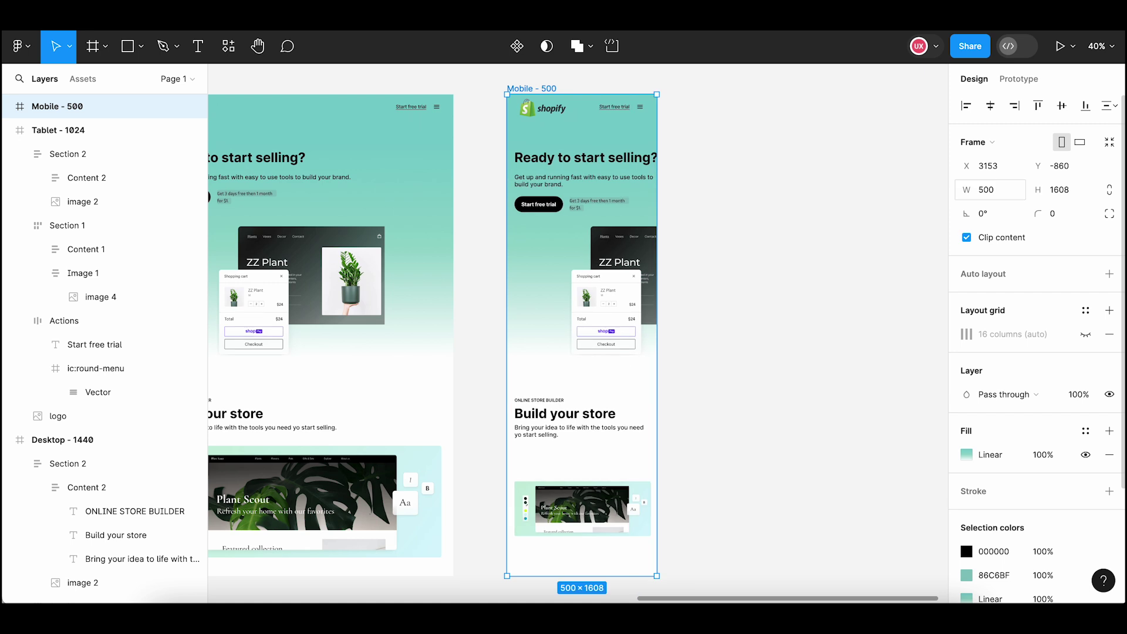
click(746, 272)
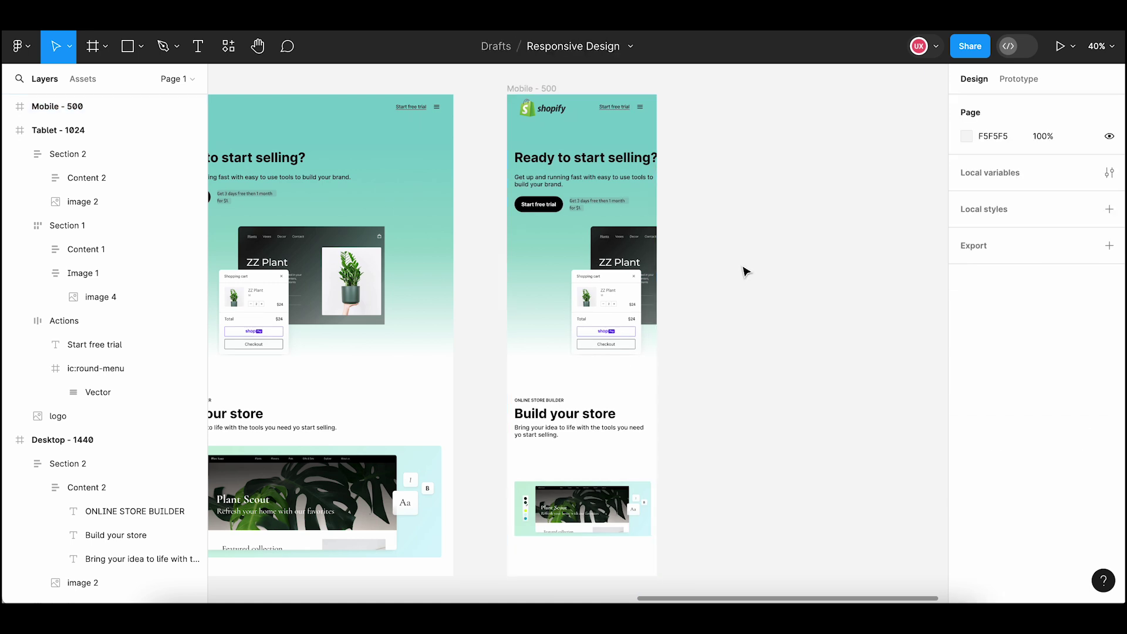
Show the 16-column layout grid on the Mobile - 500 frame
click(550, 116)
click(574, 93)
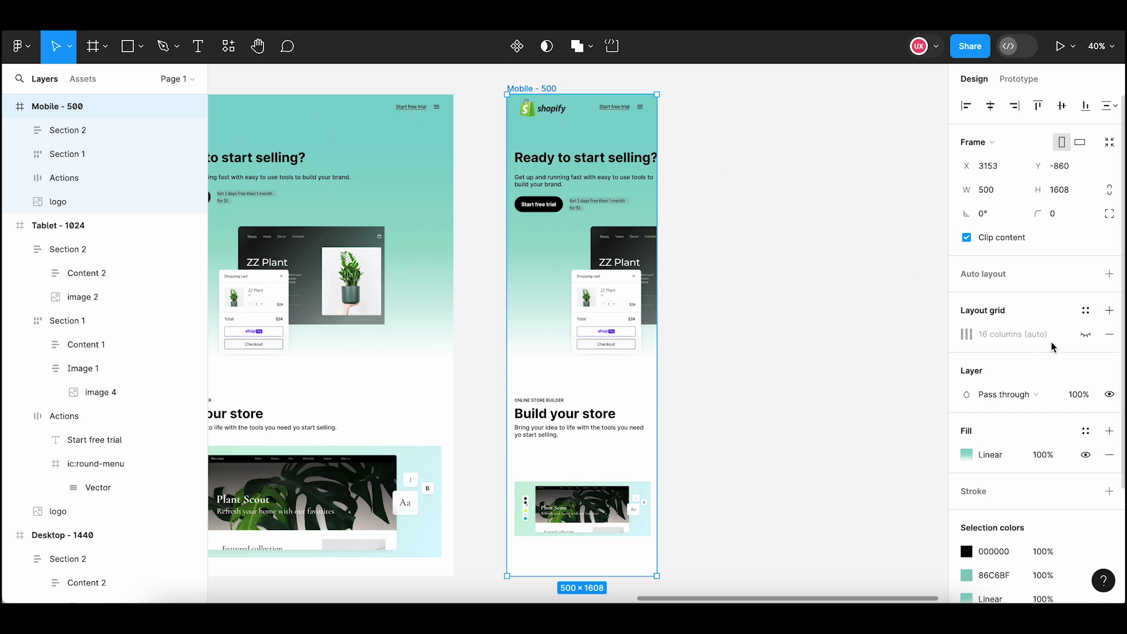
click(1085, 334)
Shrink the mobile header logo to about 146 × 41 and nudge it to X 11, level with the header actions
scroll(551, 117, up, 3)
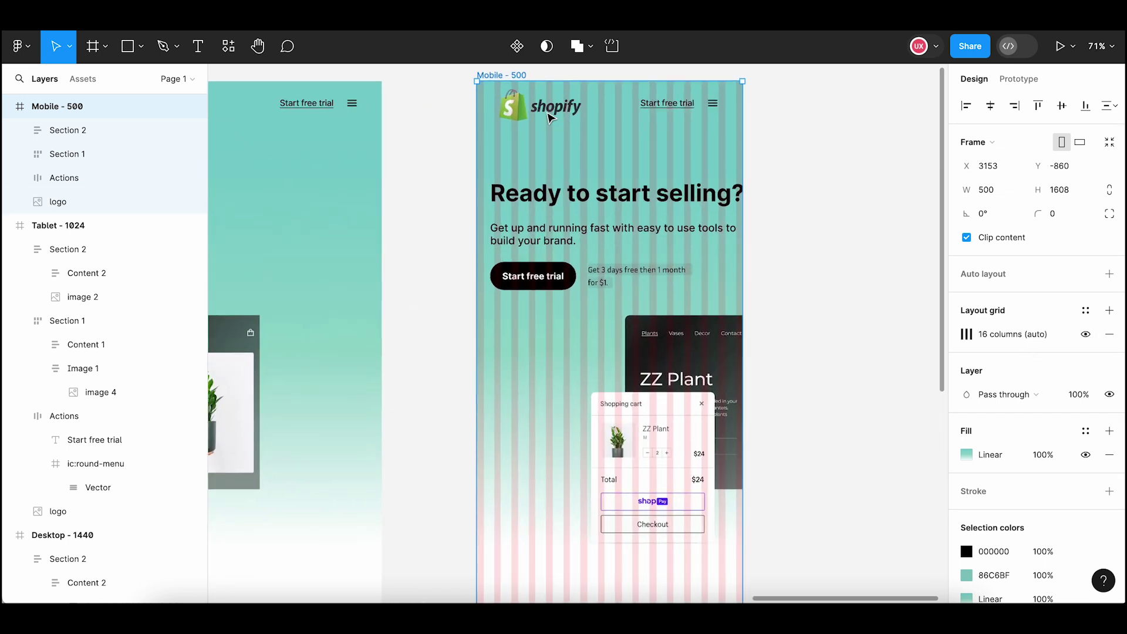
click(550, 118)
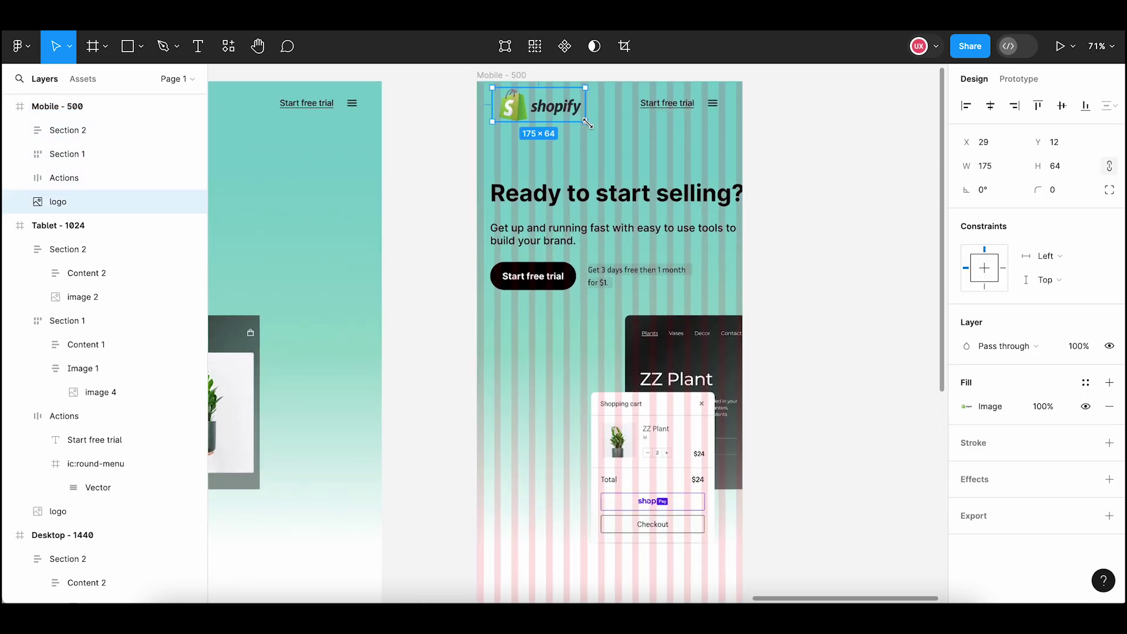
drag(587, 123, 572, 111)
key(shift+Left)
key(shift+Left)
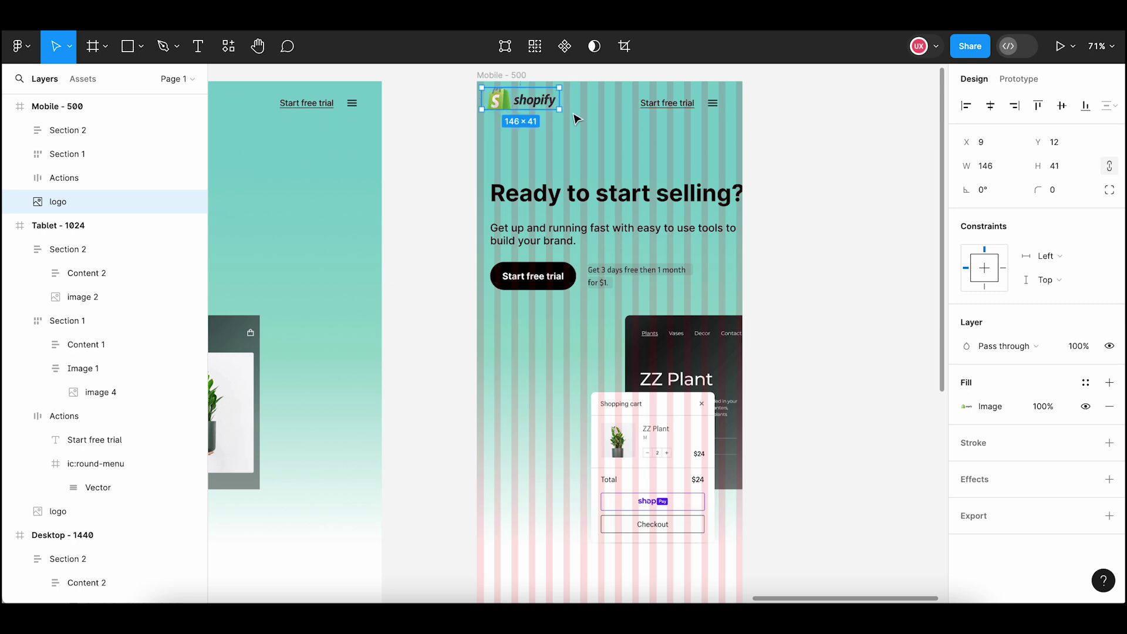
key(Right)
key(Right)
key(Down)
key(Down)
key(Down)
key(Down)
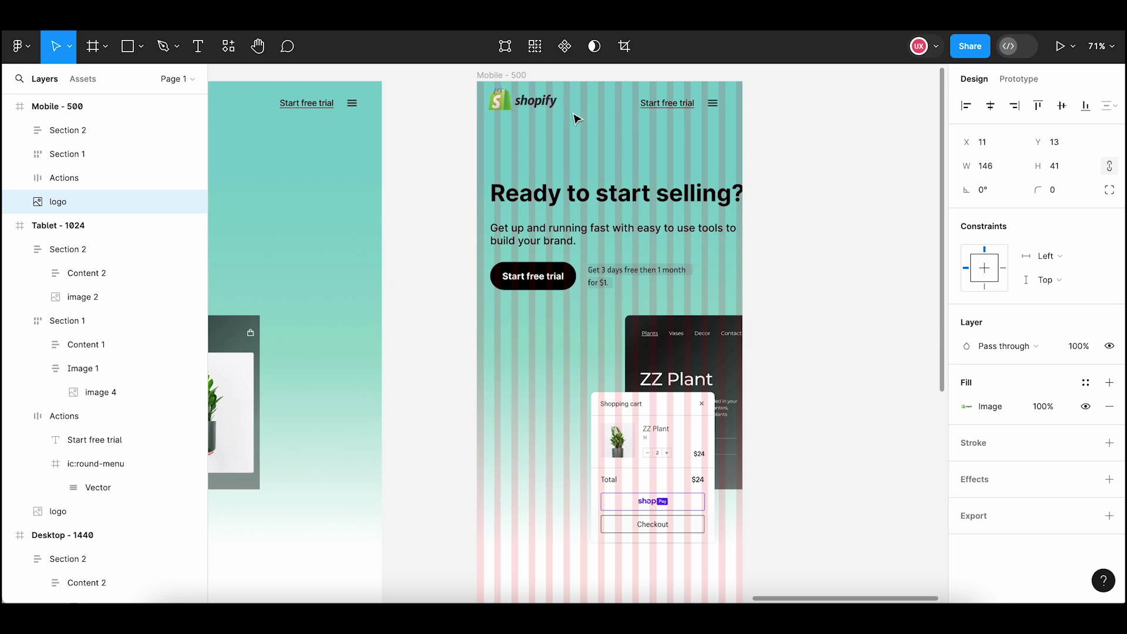
Move the mobile header's Actions group right to X 328, closer to the frame's edge
click(679, 104)
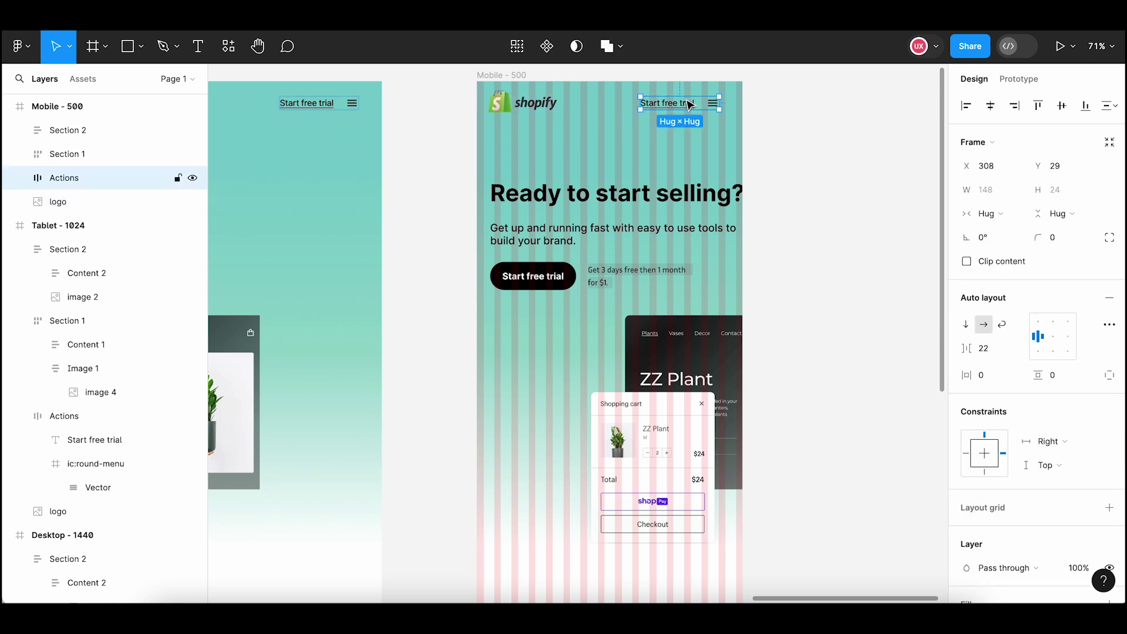
drag(679, 104, 689, 104)
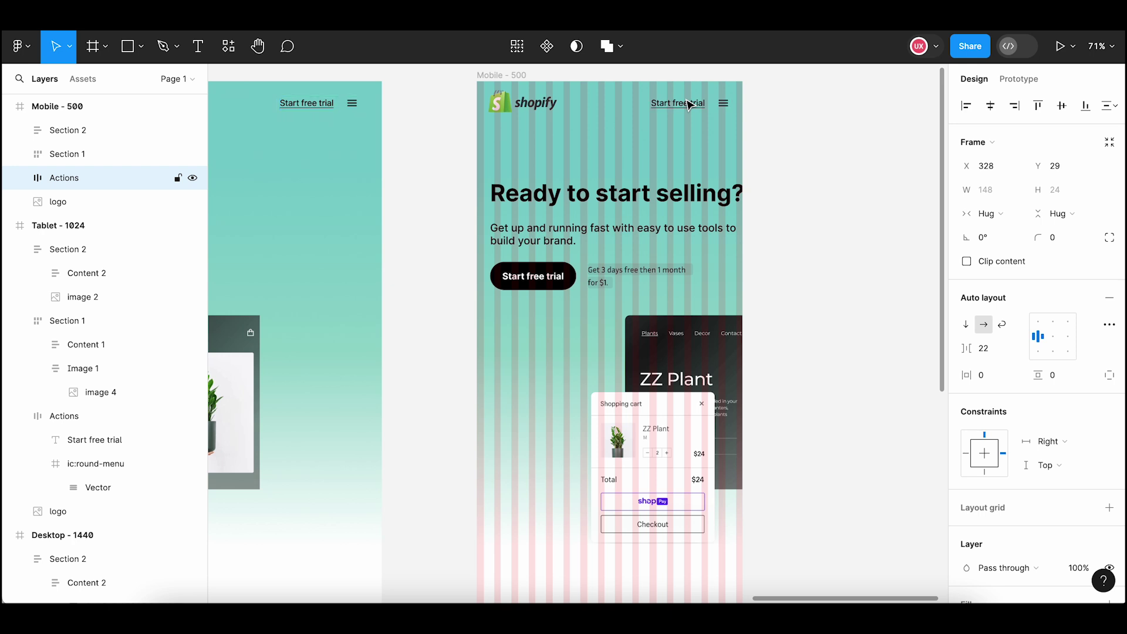
click(796, 215)
Set the font size of the mobile heading "Ready to start selling?" to 34
double_click(654, 203)
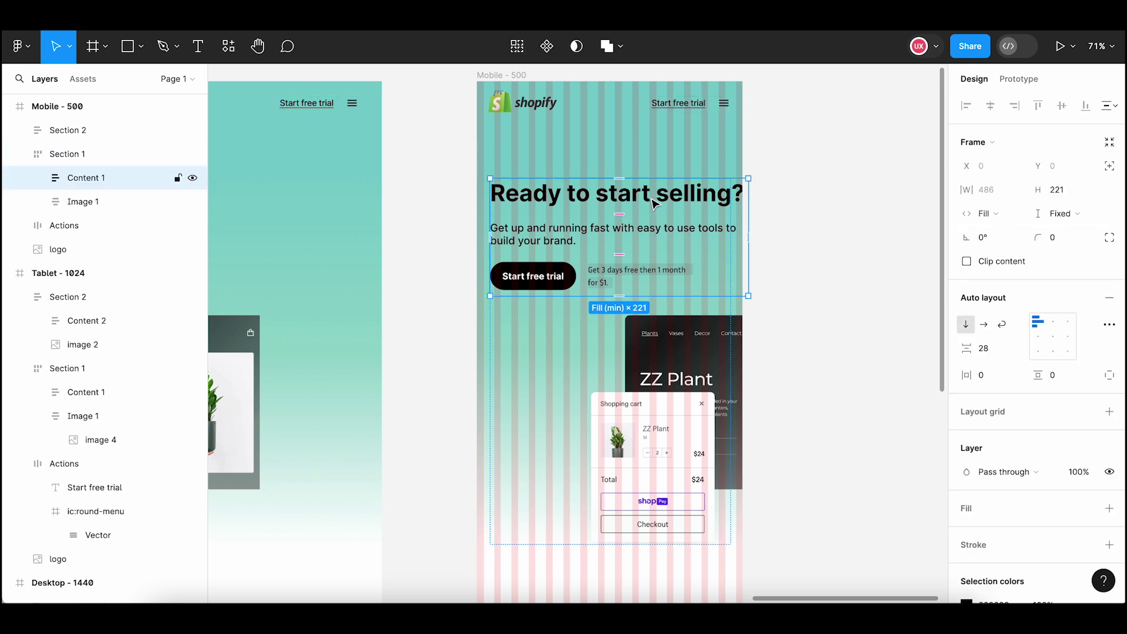
click(653, 203)
click(1069, 358)
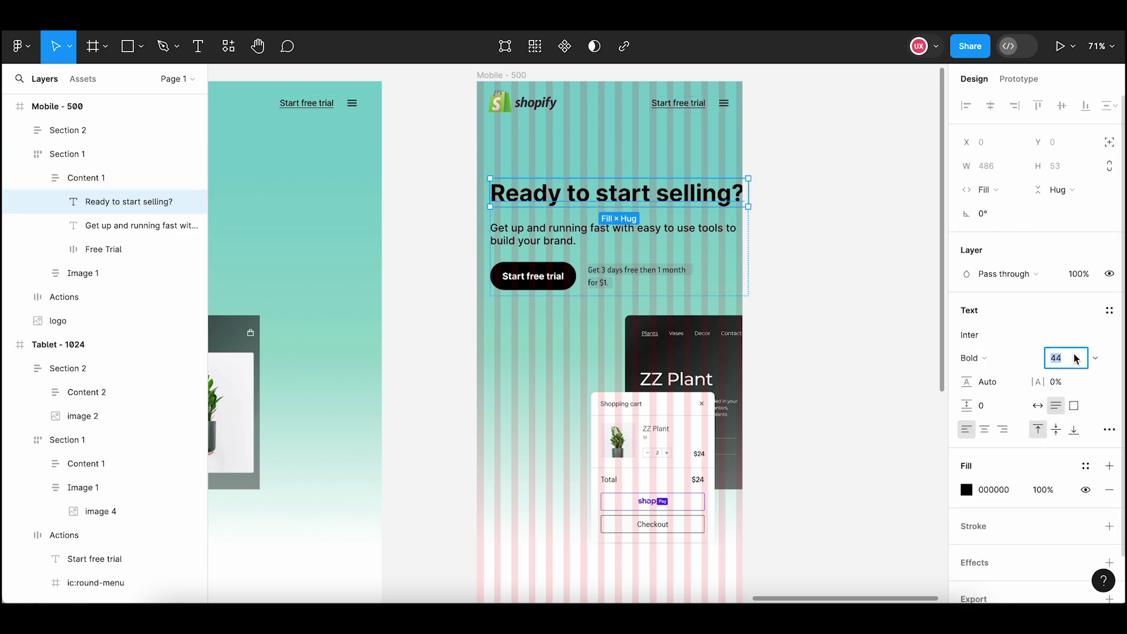
text(34)
key(Return)
click(878, 297)
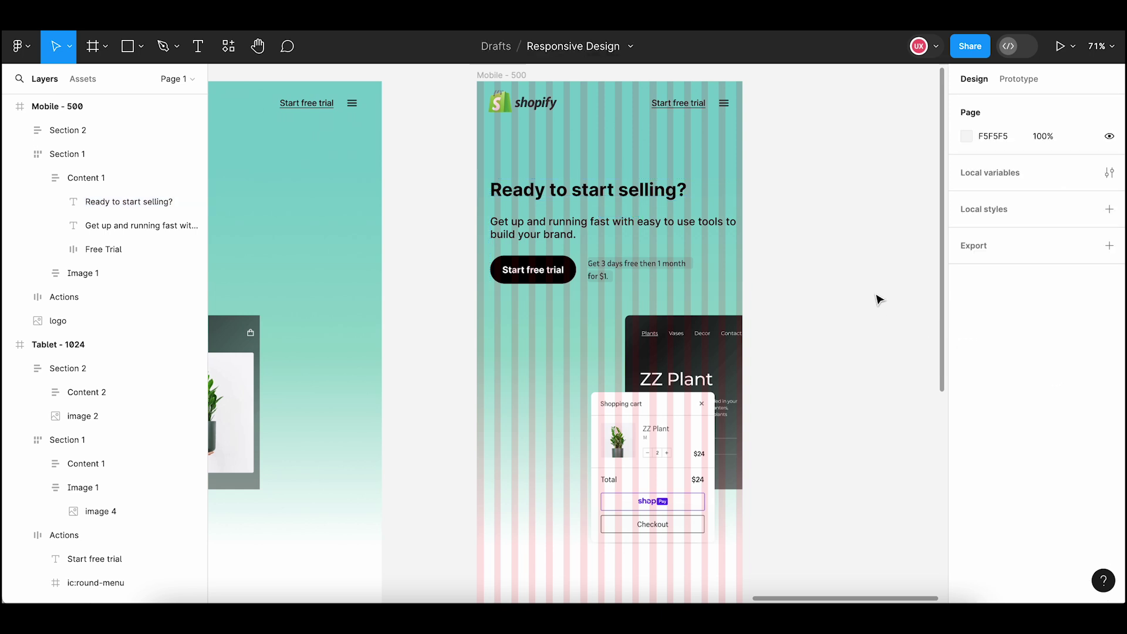
Move Section 1 of the mobile frame up to Y 143
click(650, 223)
scroll(728, 232, down, 2)
key(shift+Up)
key(shift+Up)
key(shift+Up)
key(shift+Up)
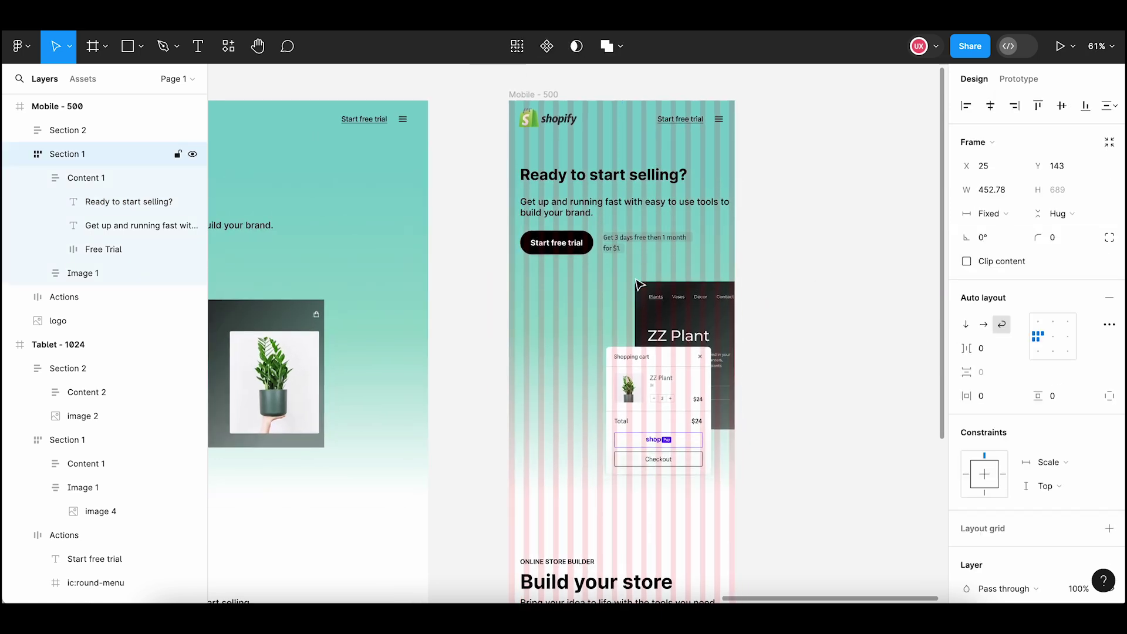
Set the font size of the "Get up and running fast" description in the mobile frame to 18
double_click(621, 212)
double_click(621, 209)
click(1066, 357)
text(1)
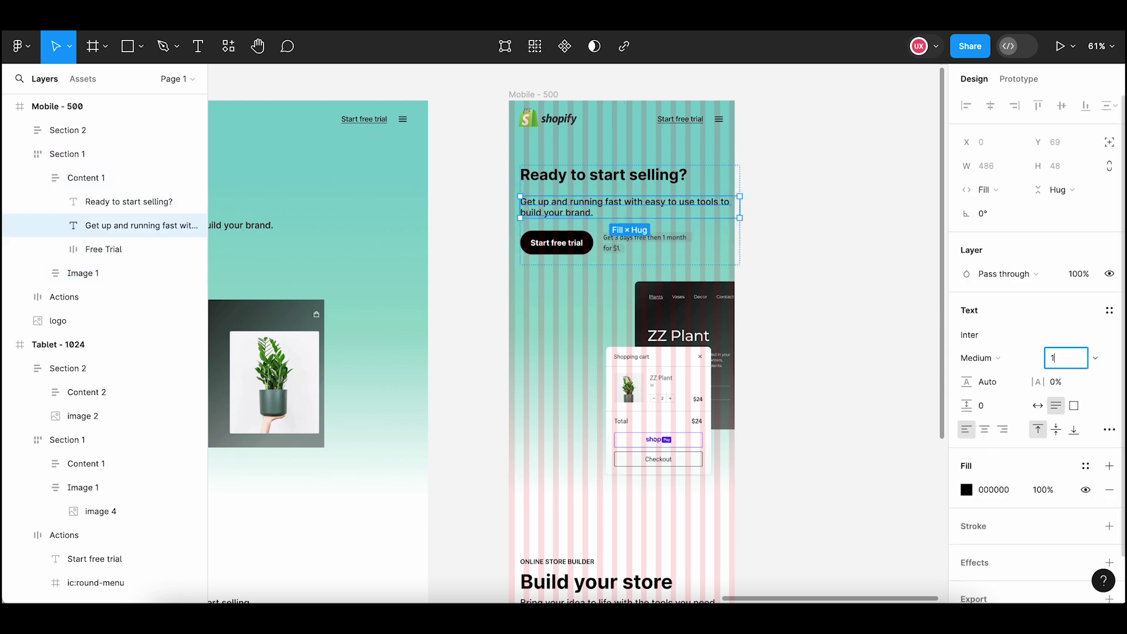
text(6)
key(Return)
click(731, 201)
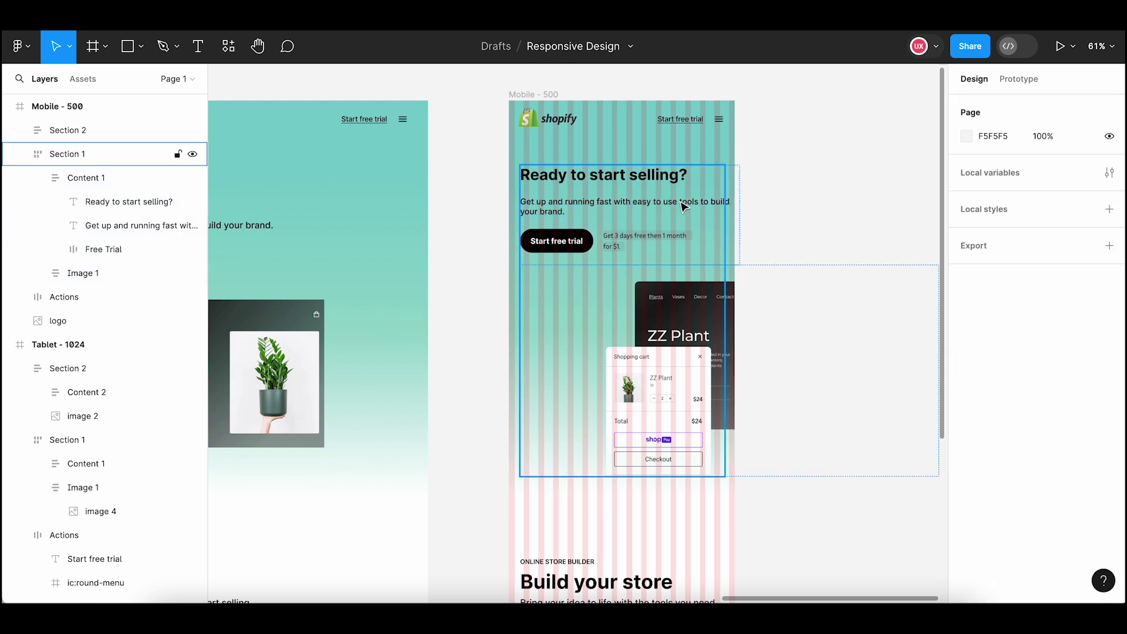
Narrow the mobile description text under the heading to a fixed width of 460
scroll(738, 201, up, 2)
click(723, 209)
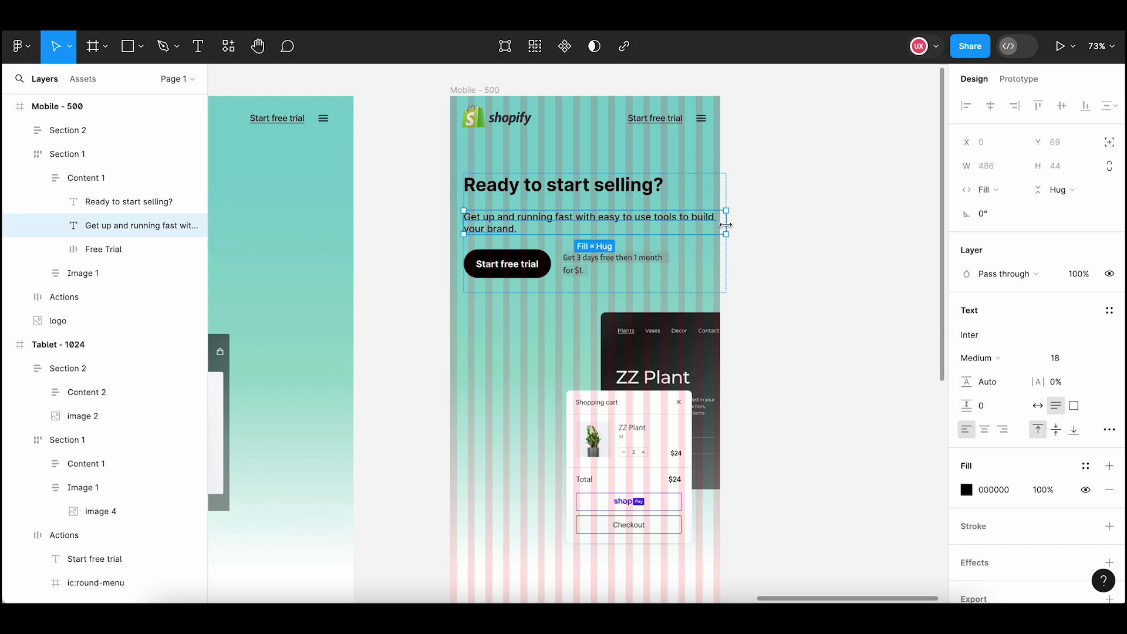
drag(710, 225, 712, 224)
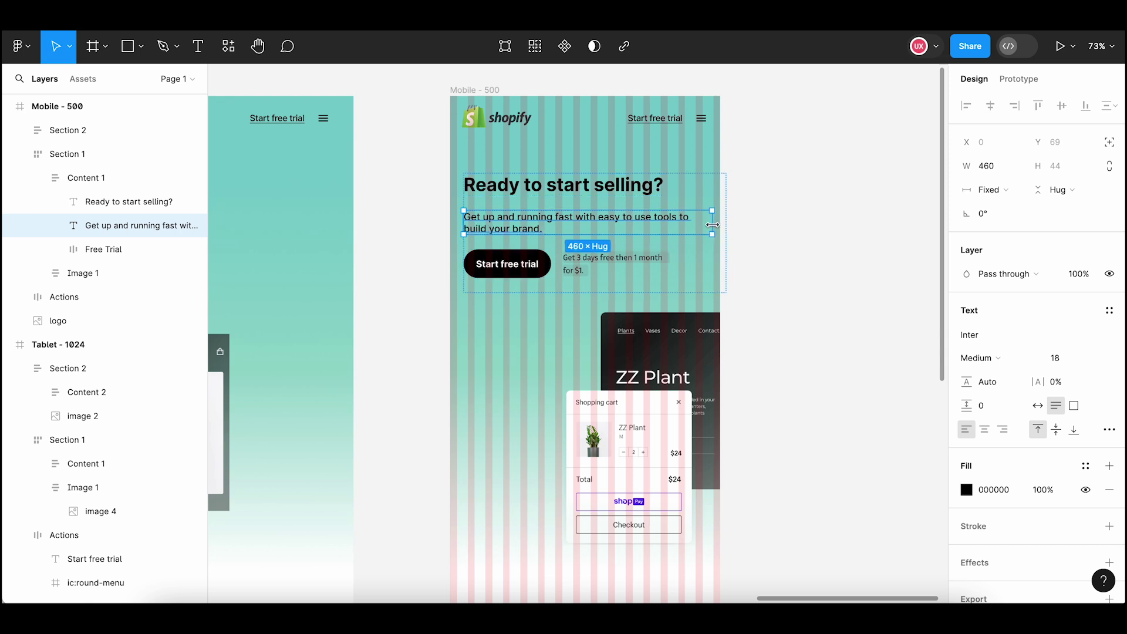
click(757, 241)
Narrow the Image 1 container in mobile Section 1 to a width of 453 so it fits the section
click(578, 320)
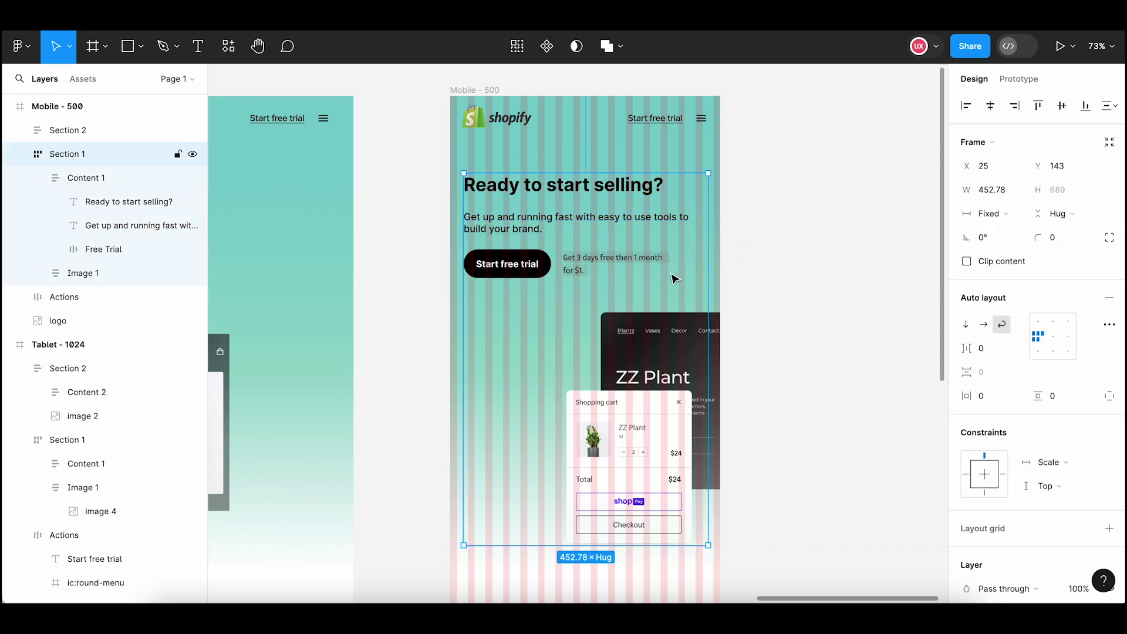
double_click(578, 320)
scroll(572, 315, down, 3)
scroll(573, 316, down, 1)
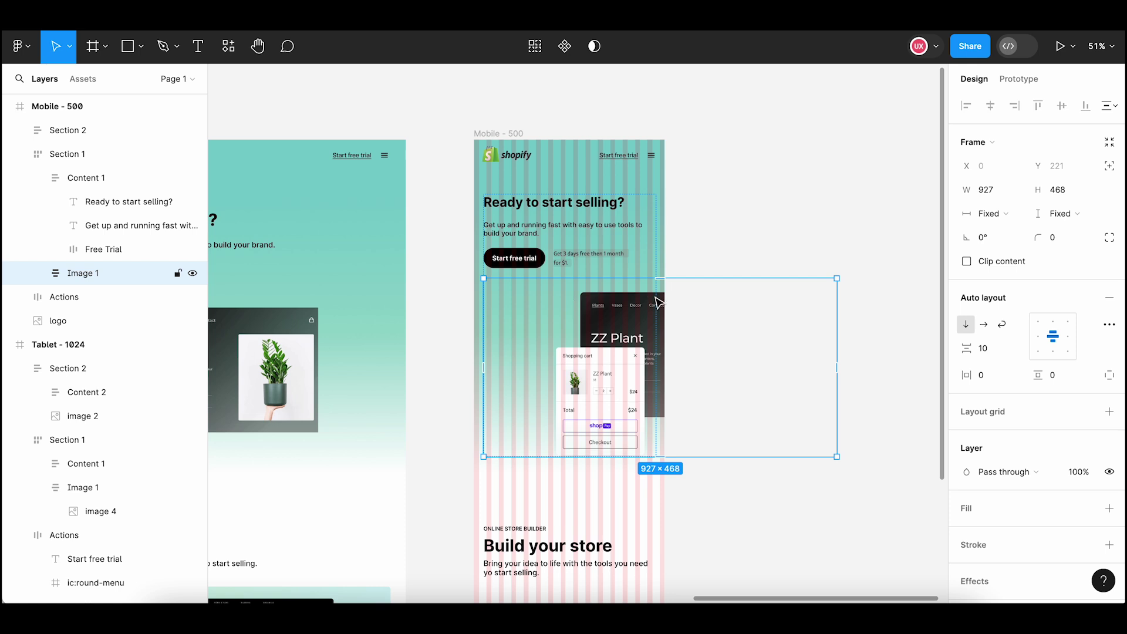
drag(377, 349, 399, 343)
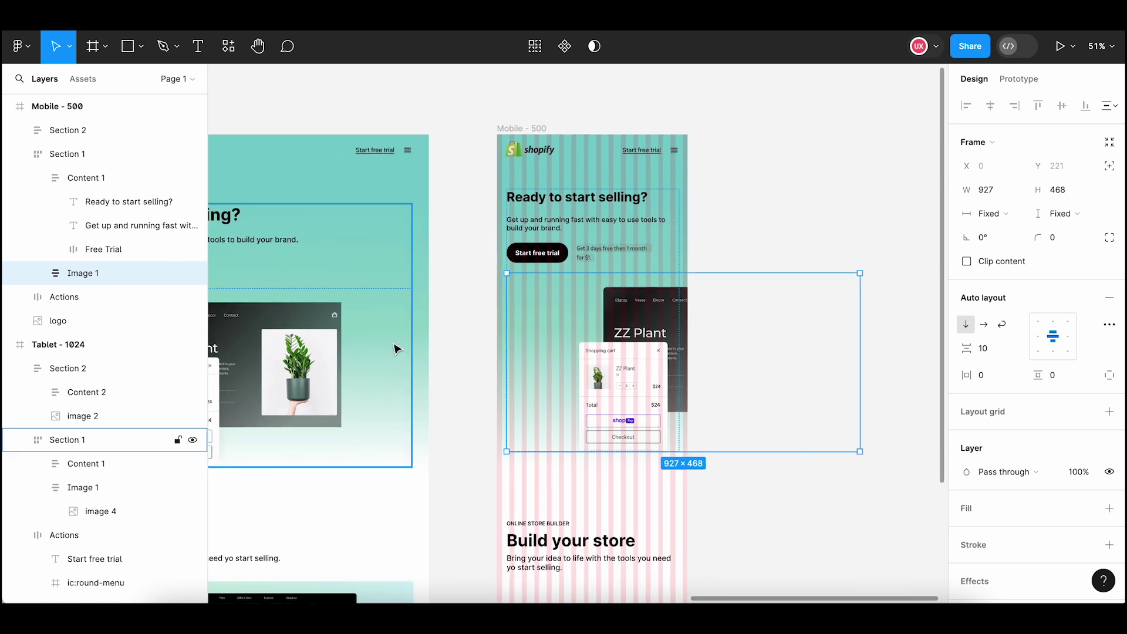
drag(861, 327, 679, 330)
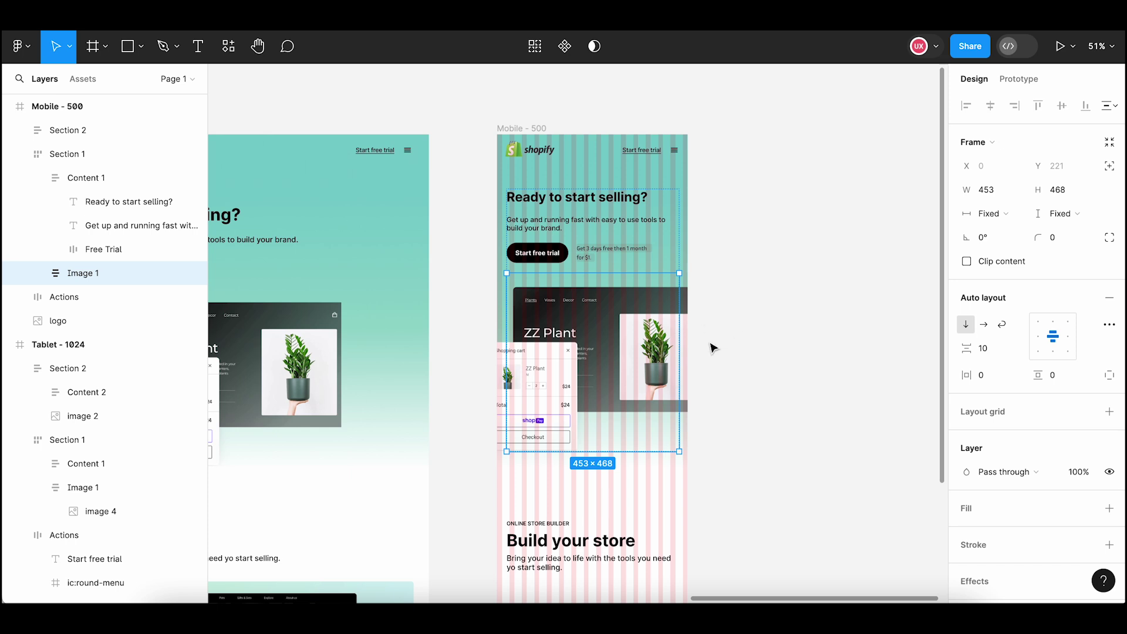
Change the image fill mode of image 4 in the mobile Image 1 container to Fit
ctrl+scroll(713, 348, up, 2)
click(606, 368)
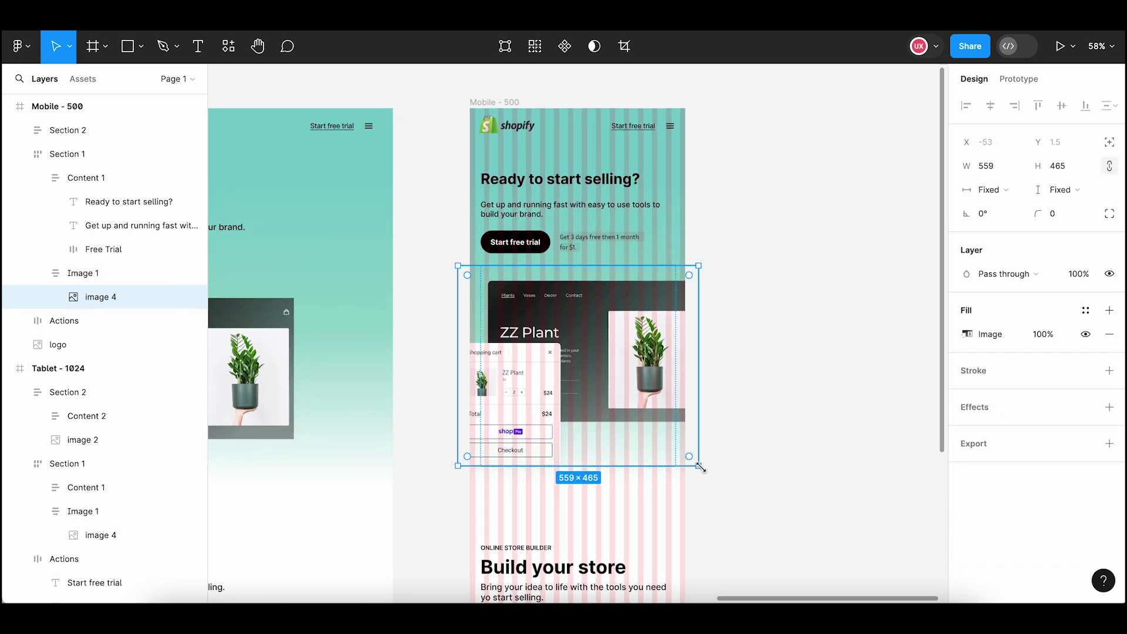
click(967, 334)
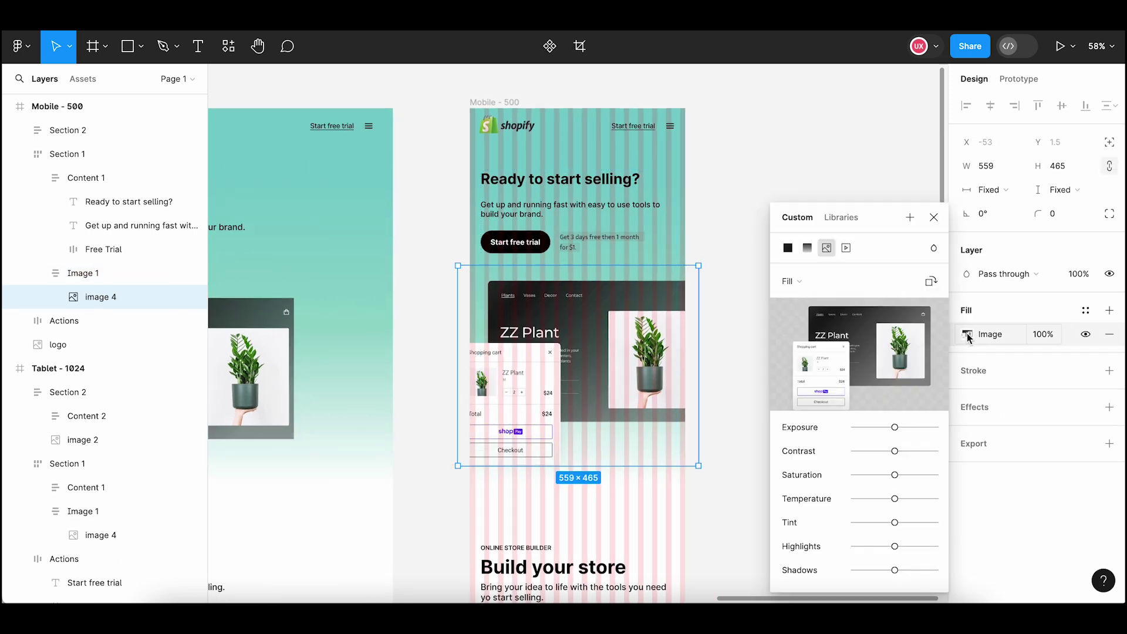
click(807, 283)
click(813, 299)
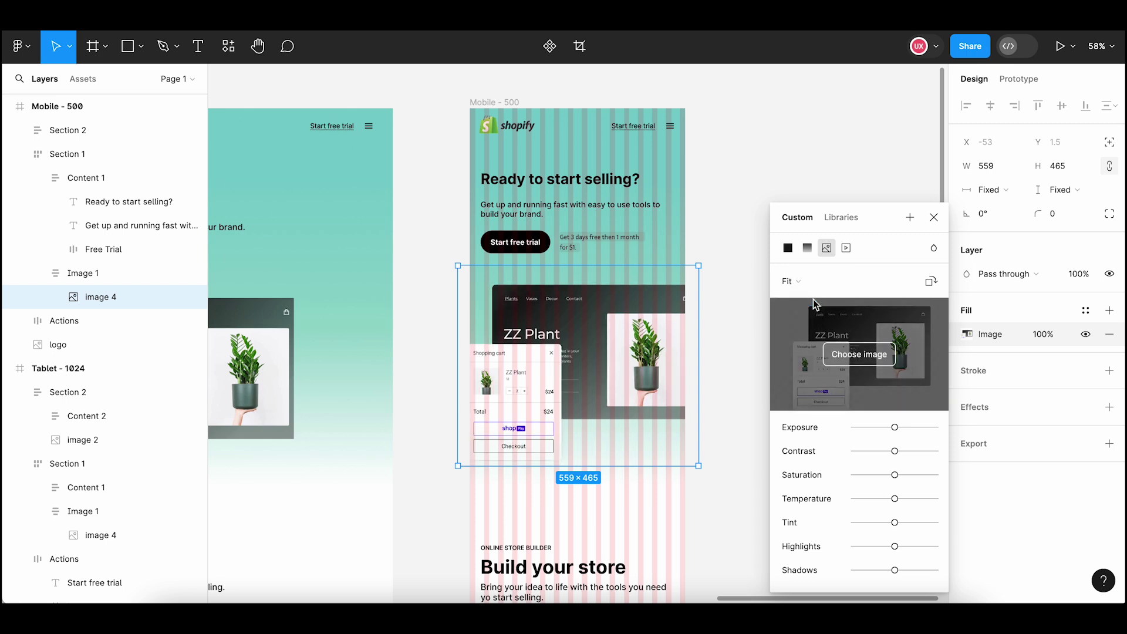
click(933, 217)
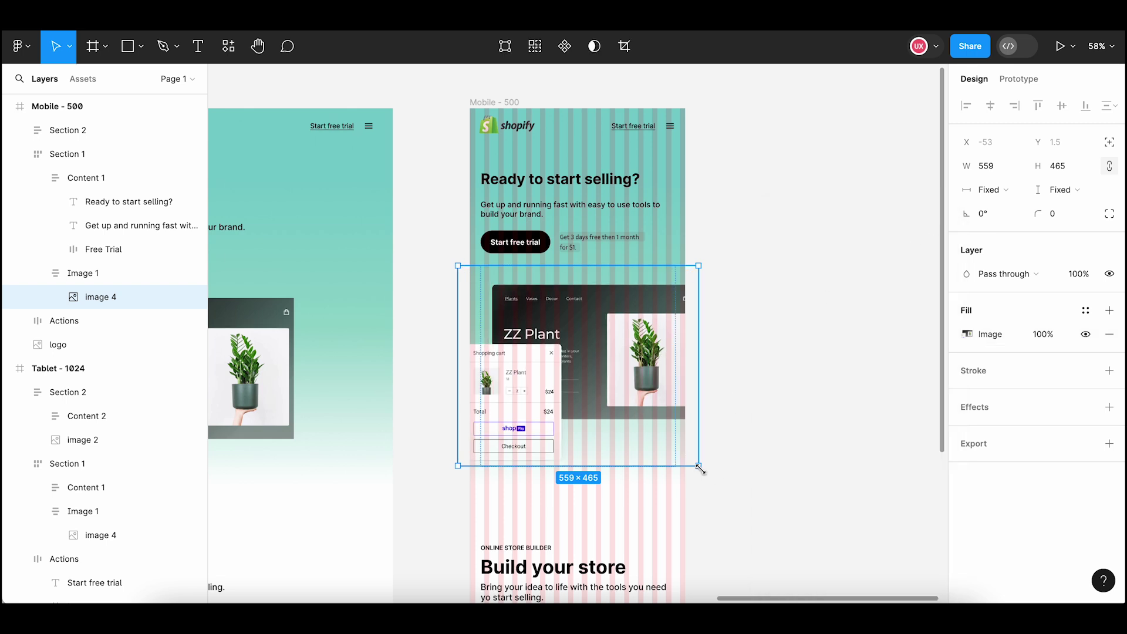
Resize image 4 around its centre to about 440 × 409 so it fits within the mobile Image 1 container
drag(698, 466, 647, 442)
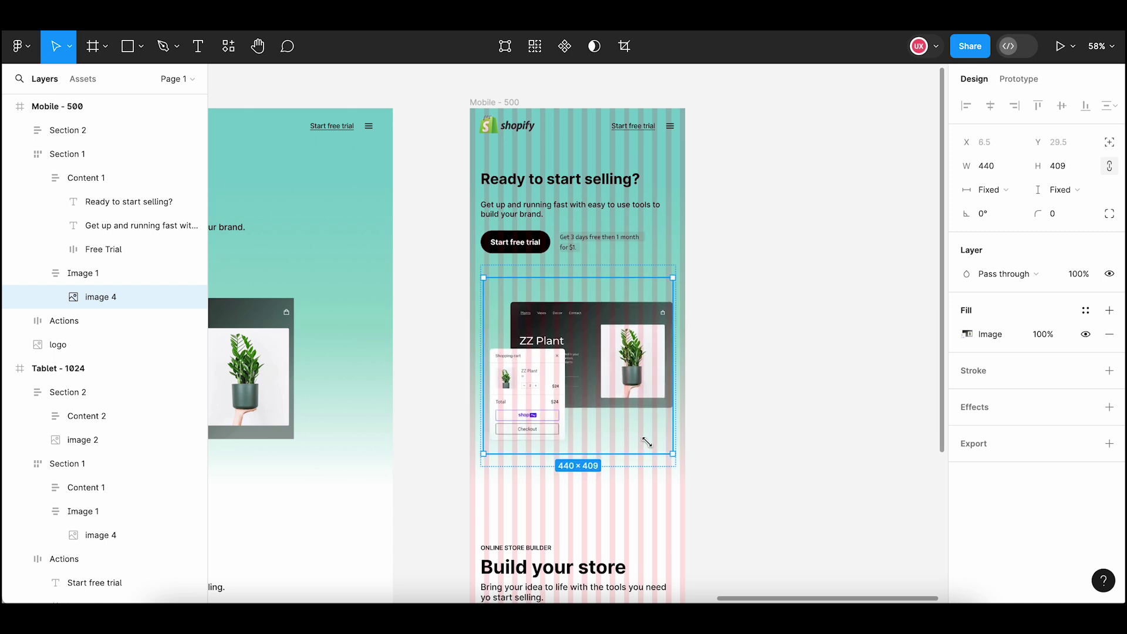
key(Escape)
scroll(617, 325, down, 3)
drag(617, 325, 618, 315)
click(716, 322)
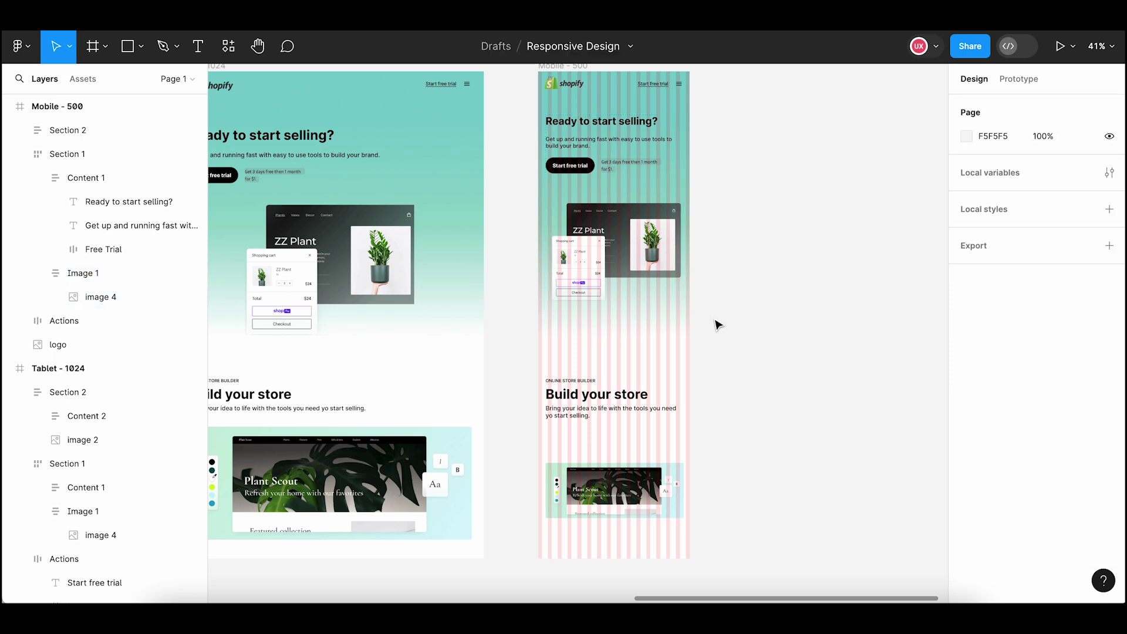
Move Section 2 of the mobile frame up to reduce the gap below the hero image
scroll(737, 372, down, 2)
click(586, 375)
key(shift+Up)
key(shift+Up)
key(shift+Up)
key(shift+Up)
key(shift+Up)
key(shift+Up)
key(shift+Up)
key(shift+Up)
key(shift+Up)
key(shift+Up)
key(shift+Up)
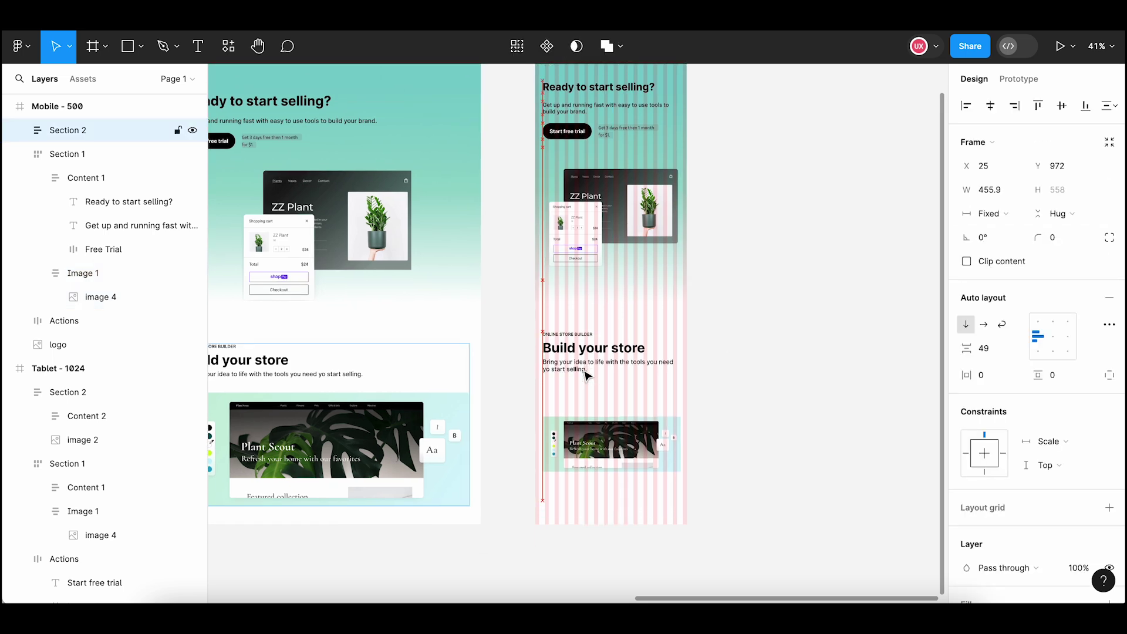
Move mobile Section 2 up to Y 892 and reduce the height of image 2 so its box fits the visible picture
key(shift+Up)
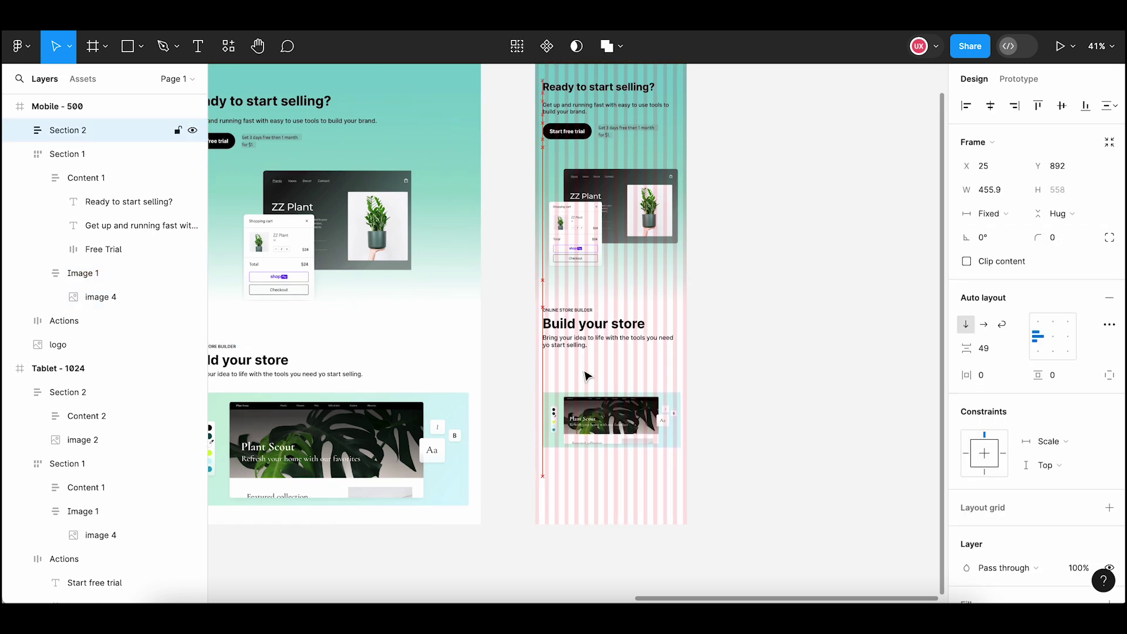
double_click(580, 338)
click(575, 382)
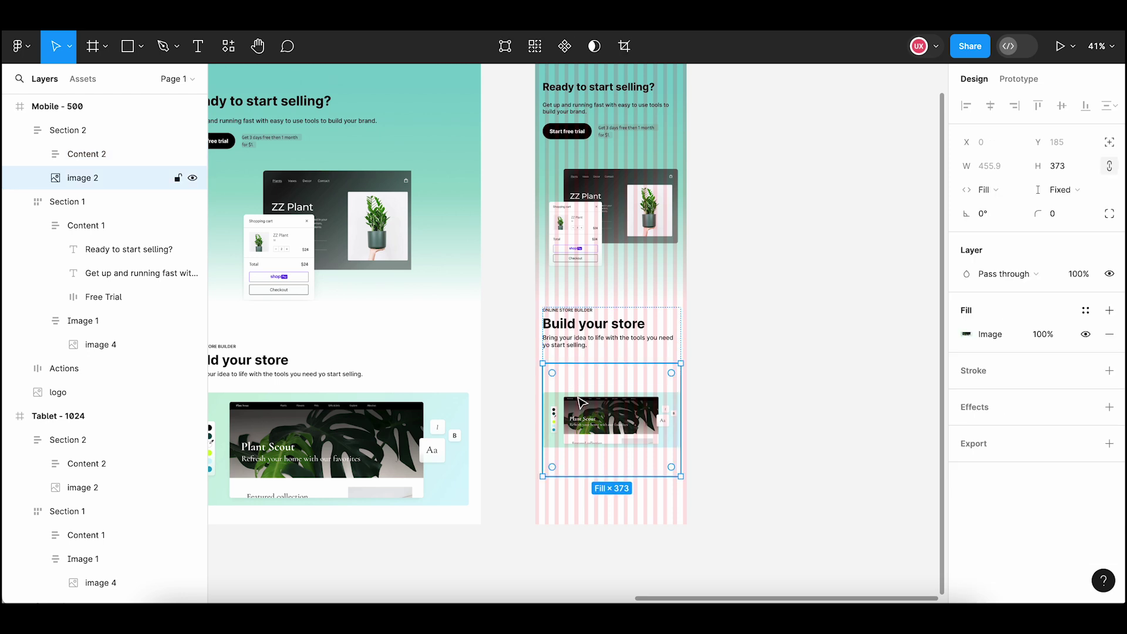
drag(611, 476, 610, 422)
click(749, 438)
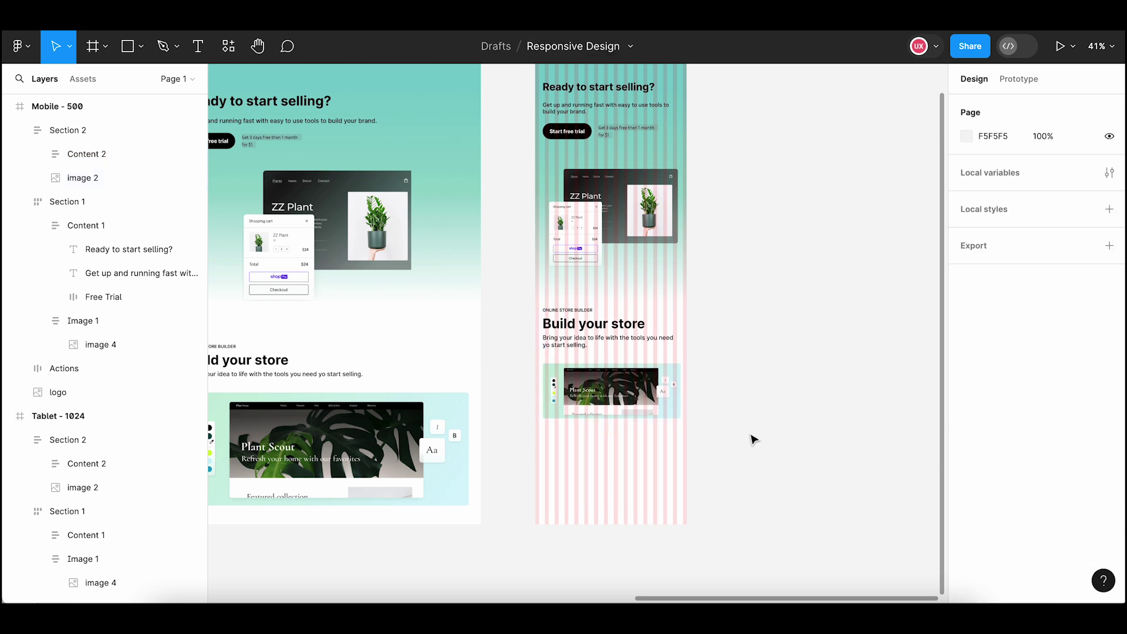
Narrow the "Ready to start selling?" heading in mobile Content 1 to a width of 460
scroll(749, 438, down, 2)
scroll(730, 447, right, 1)
scroll(729, 448, up, 1)
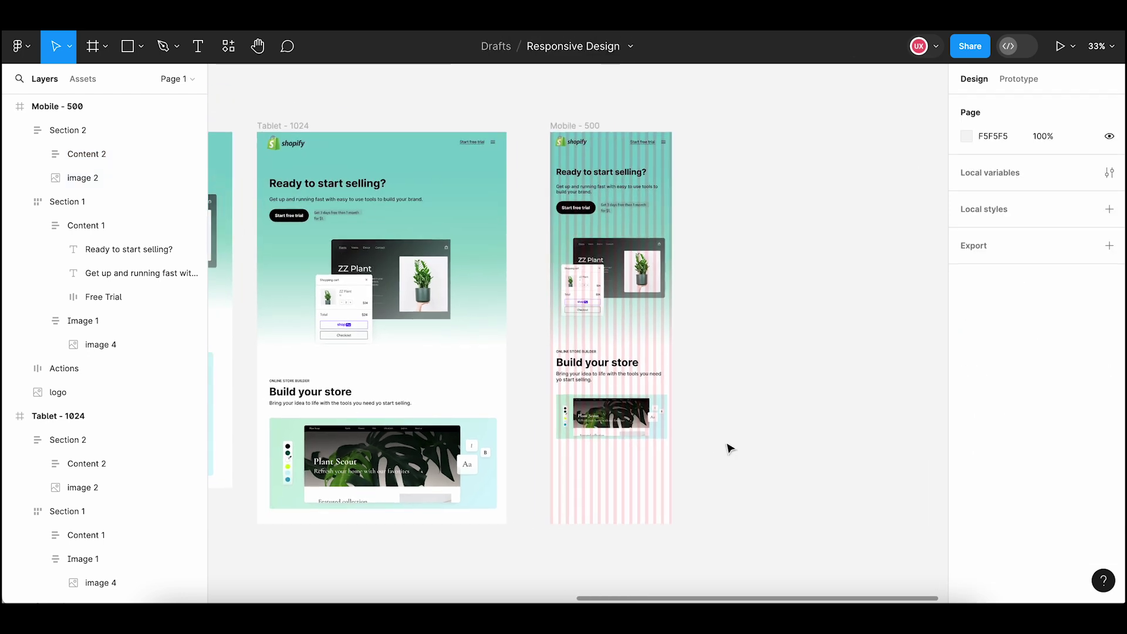
click(586, 124)
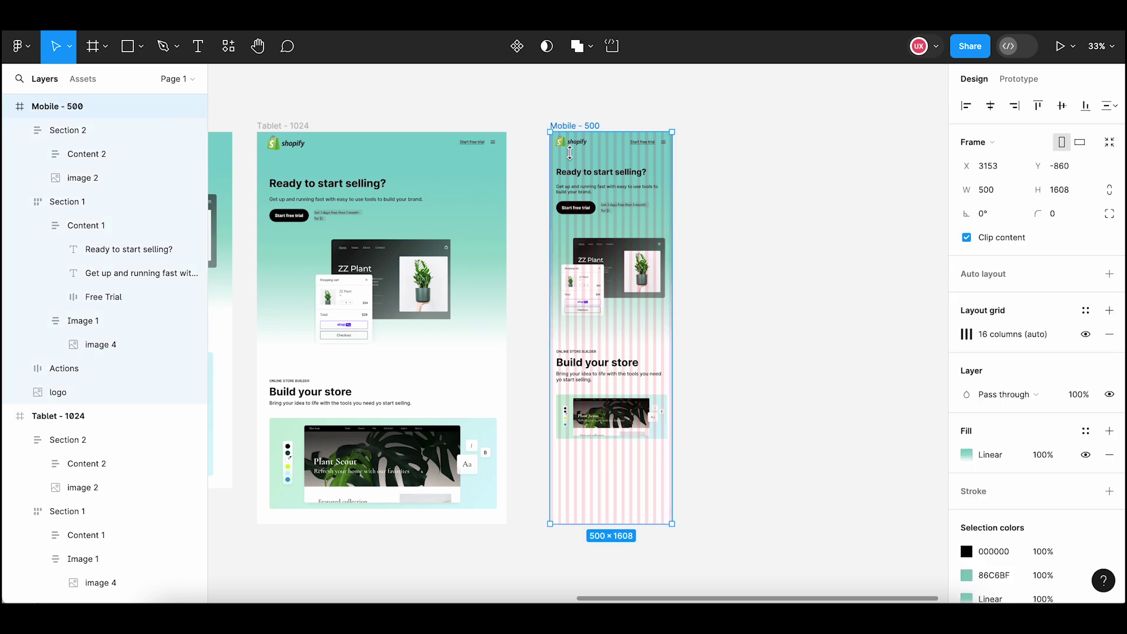
double_click(620, 180)
scroll(621, 180, up, 3)
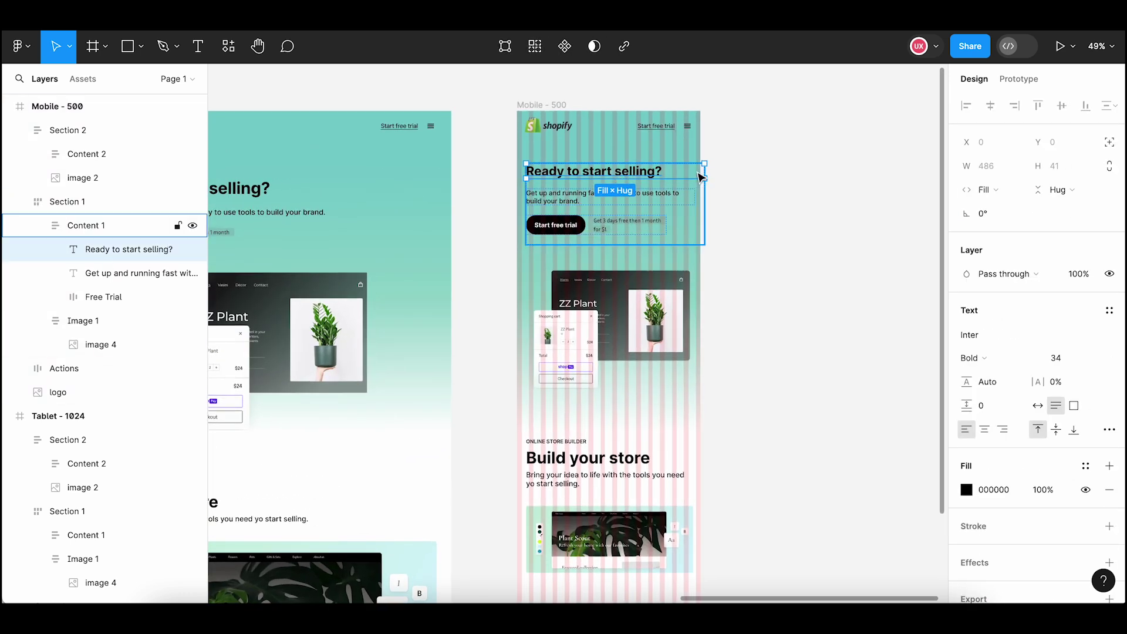
drag(704, 172, 694, 171)
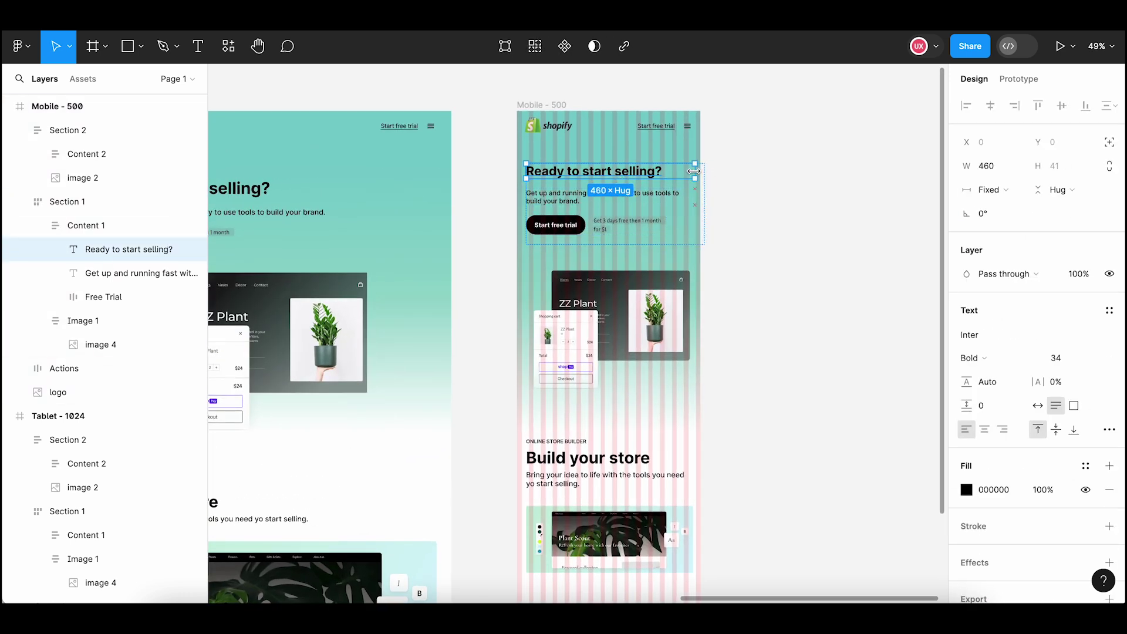
click(750, 266)
Set the font size of the "Build your store" heading in mobile Section 2 to 34
click(557, 435)
double_click(570, 464)
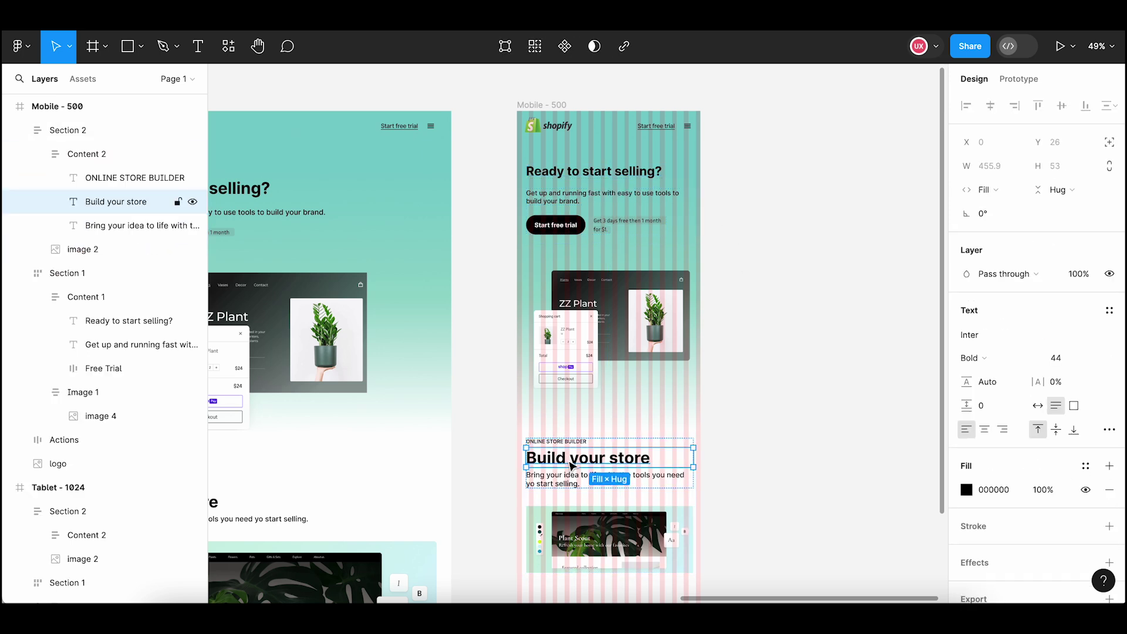
click(1064, 358)
text(34)
key(Return)
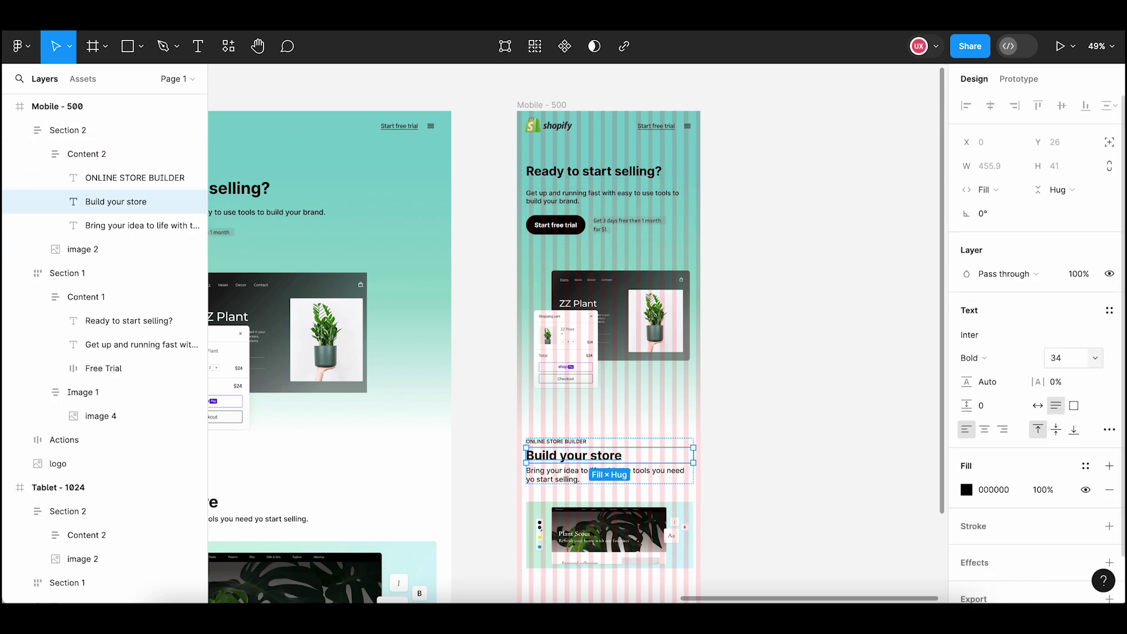
Set the font size of the "Bring your idea to life" text below the mobile "Build your store" heading to 18
click(561, 483)
click(1056, 357)
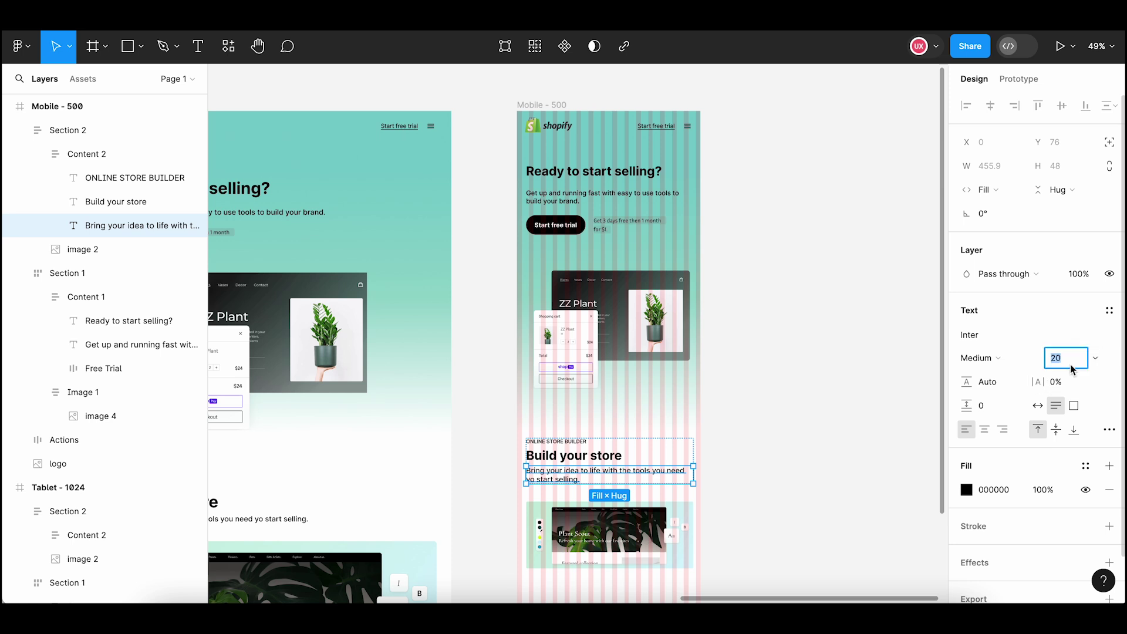
text(18)
key(Return)
click(813, 457)
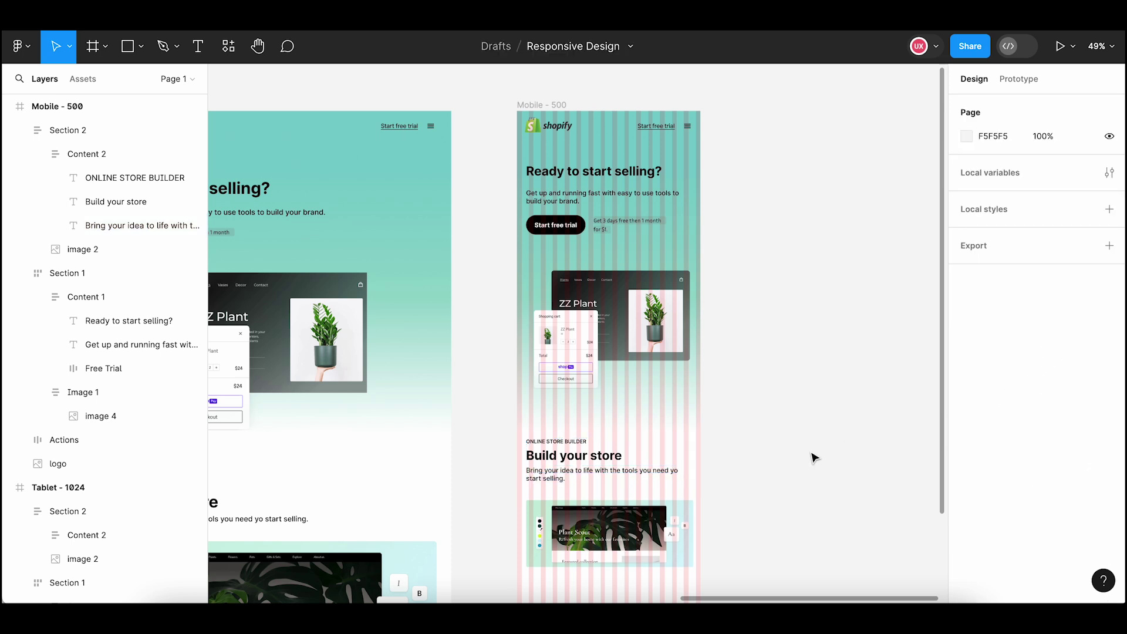
Shorten the Mobile - 500 frame to a height of 1277 so it ends just below image 2
ctrl+scroll(813, 456, down, 2)
scroll(781, 367, down, 3)
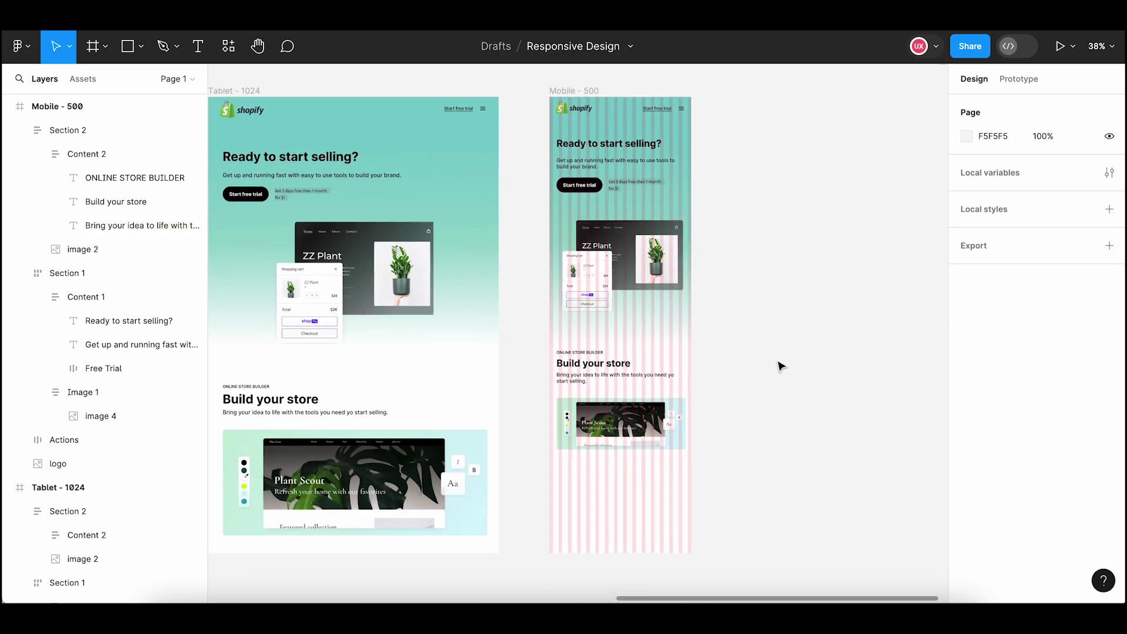
click(571, 92)
drag(624, 552, 629, 459)
scroll(734, 417, up, 1)
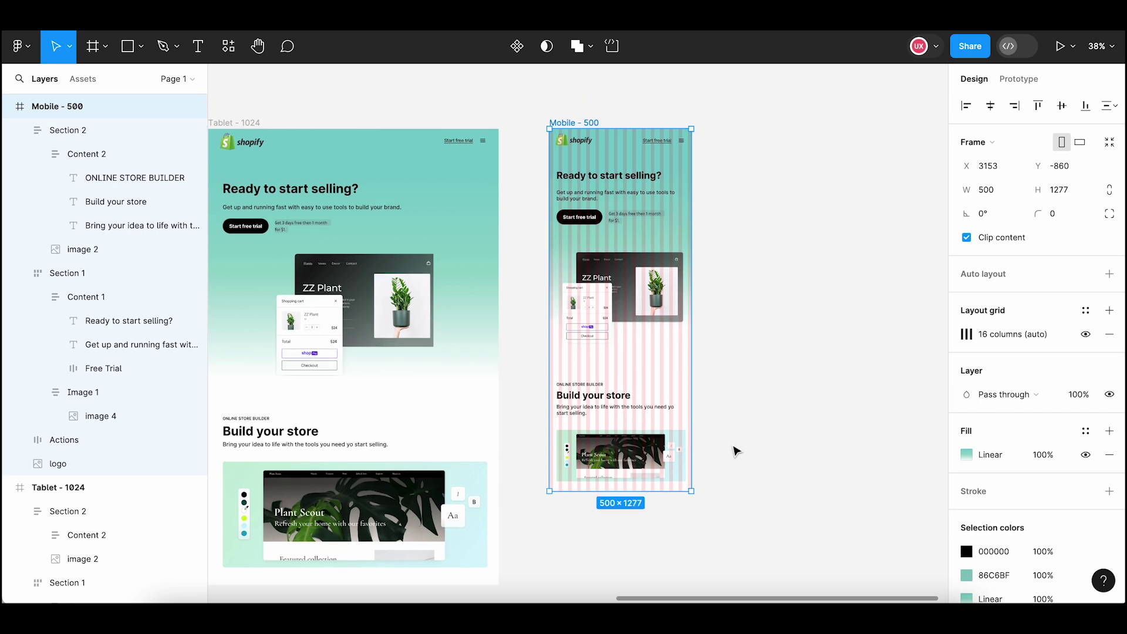
Stretch the Mobile - 500 frame's linear gradient downward by moving its white end point to just above the "Build your store" section
click(967, 454)
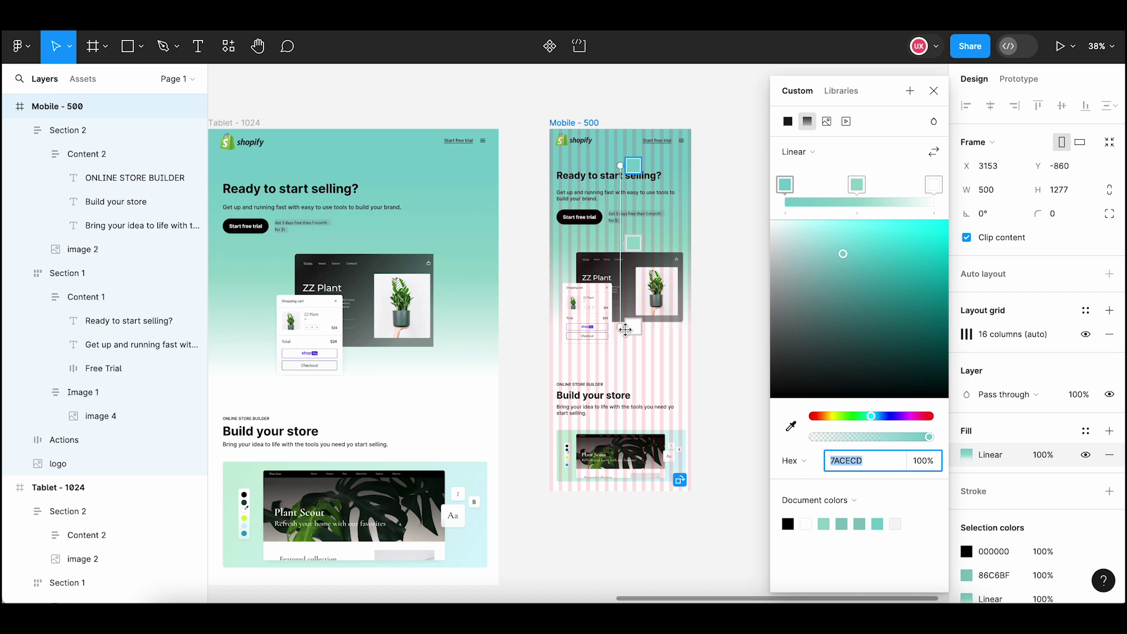
click(621, 334)
drag(620, 334, 621, 353)
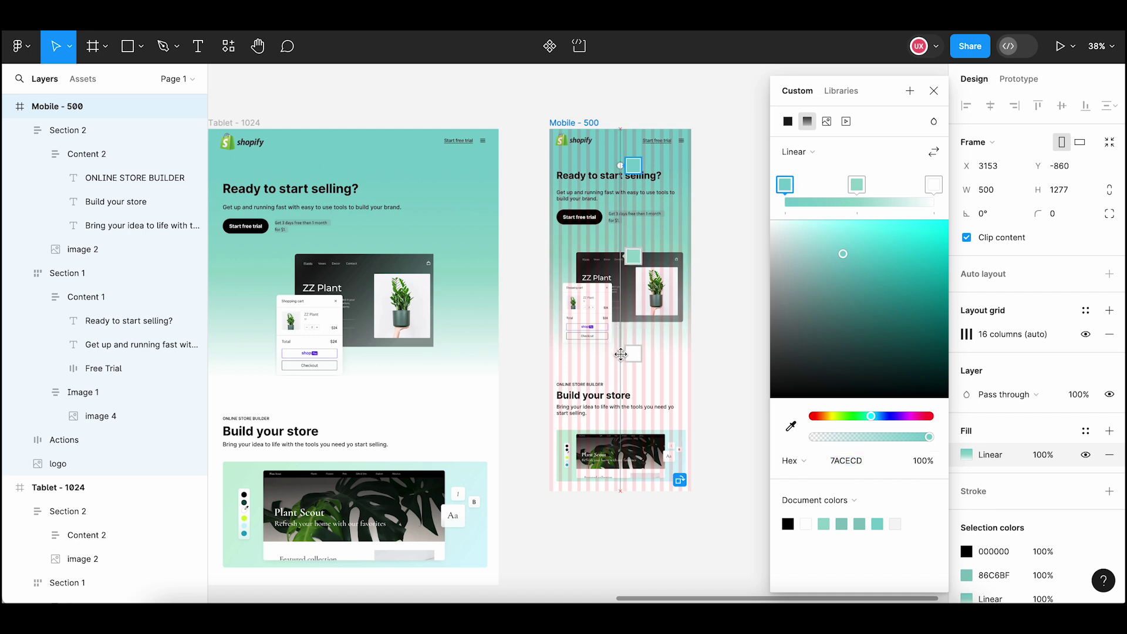
click(933, 90)
click(818, 141)
Hide the 16-column layout grid of the Mobile - 500 frame
click(597, 122)
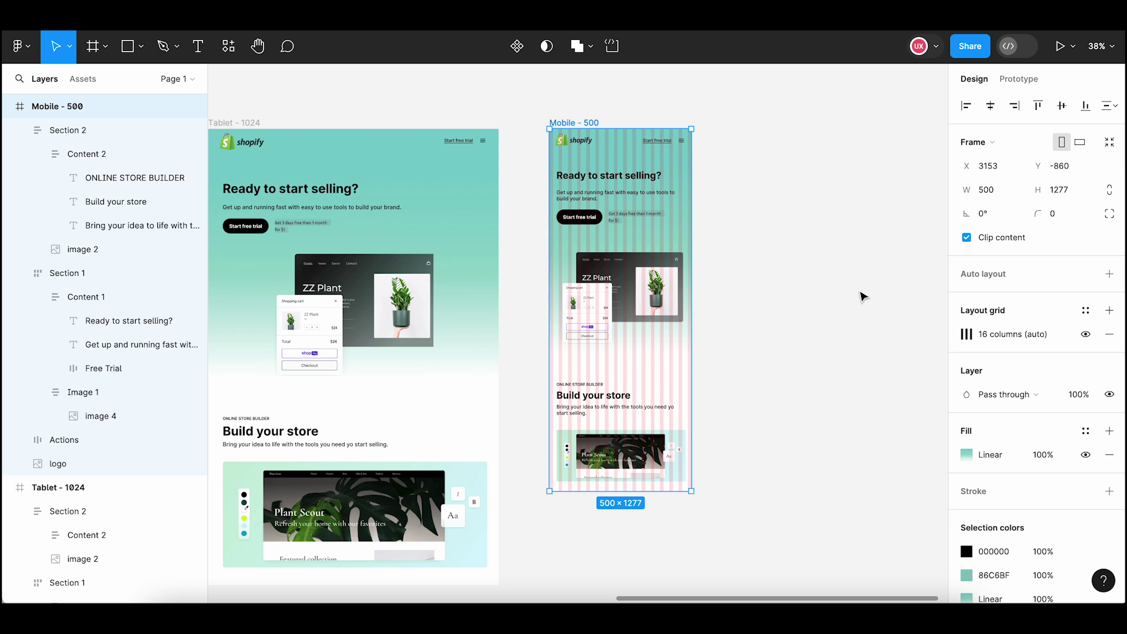
click(1086, 336)
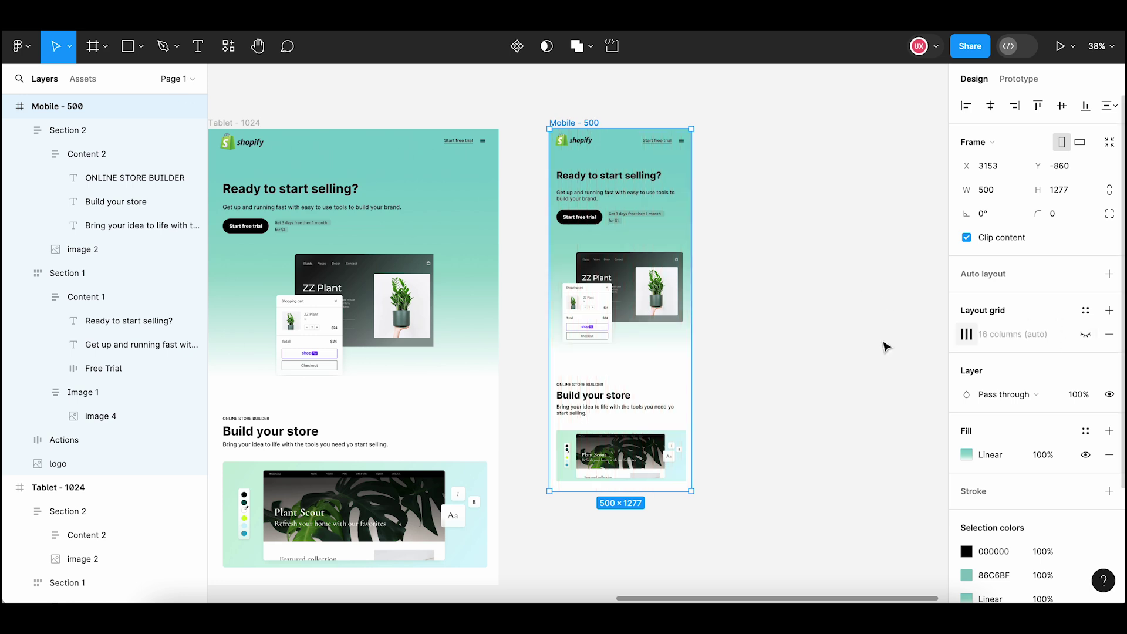
click(801, 346)
Move the Mobile - 500 frame closer to the Tablet - 1024 frame, keeping their top edges aligned
scroll(801, 346, up, 3)
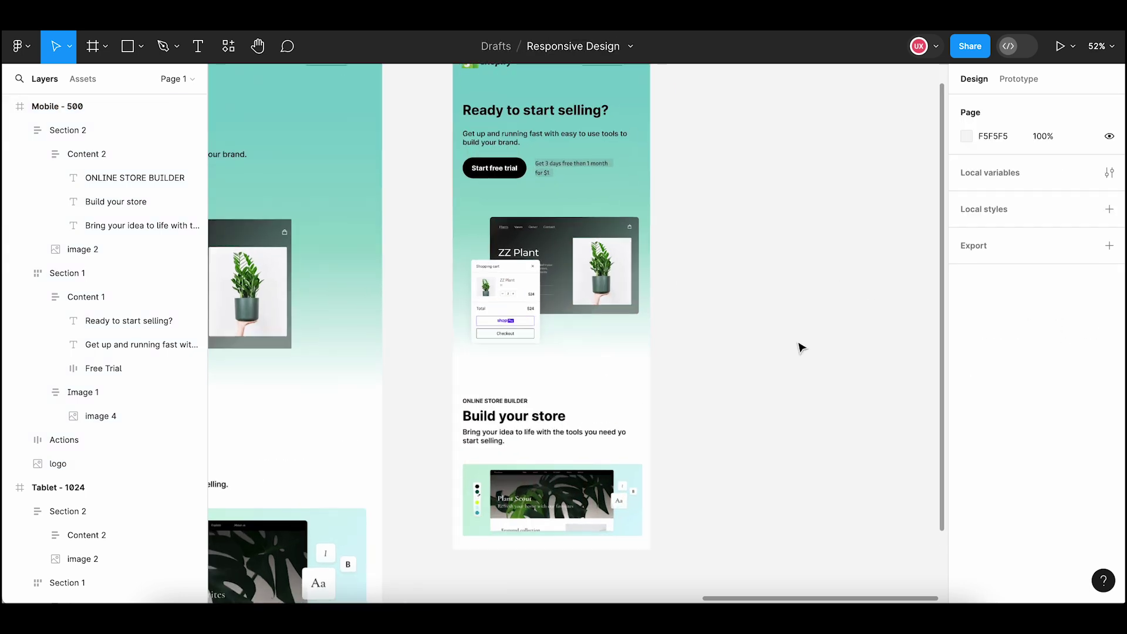
drag(799, 346, 848, 334)
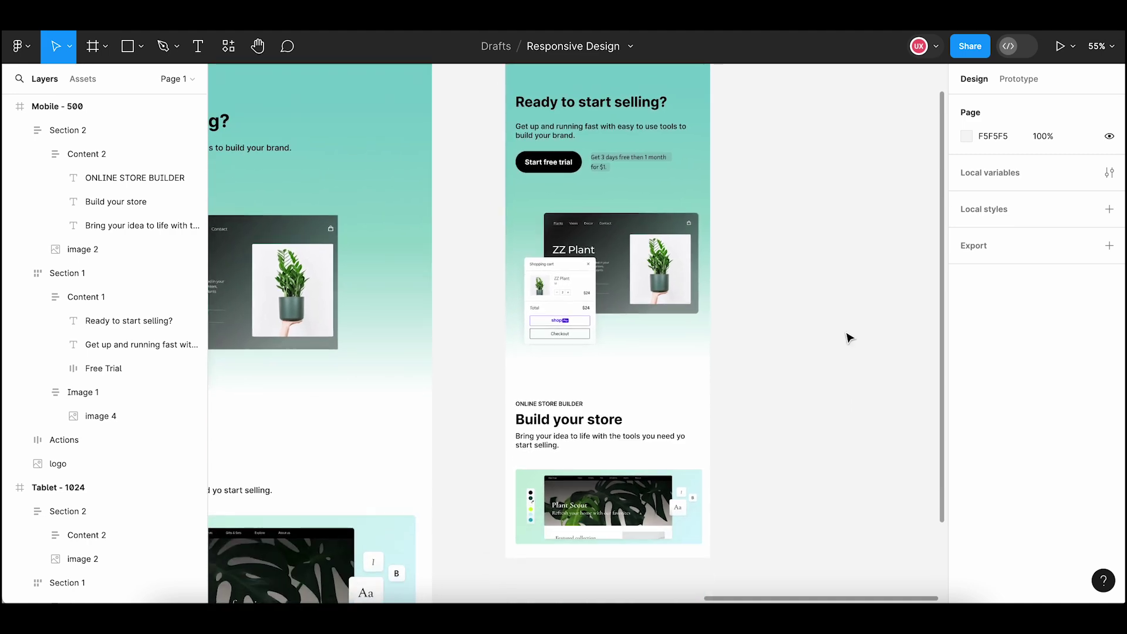
scroll(845, 357, down, 3)
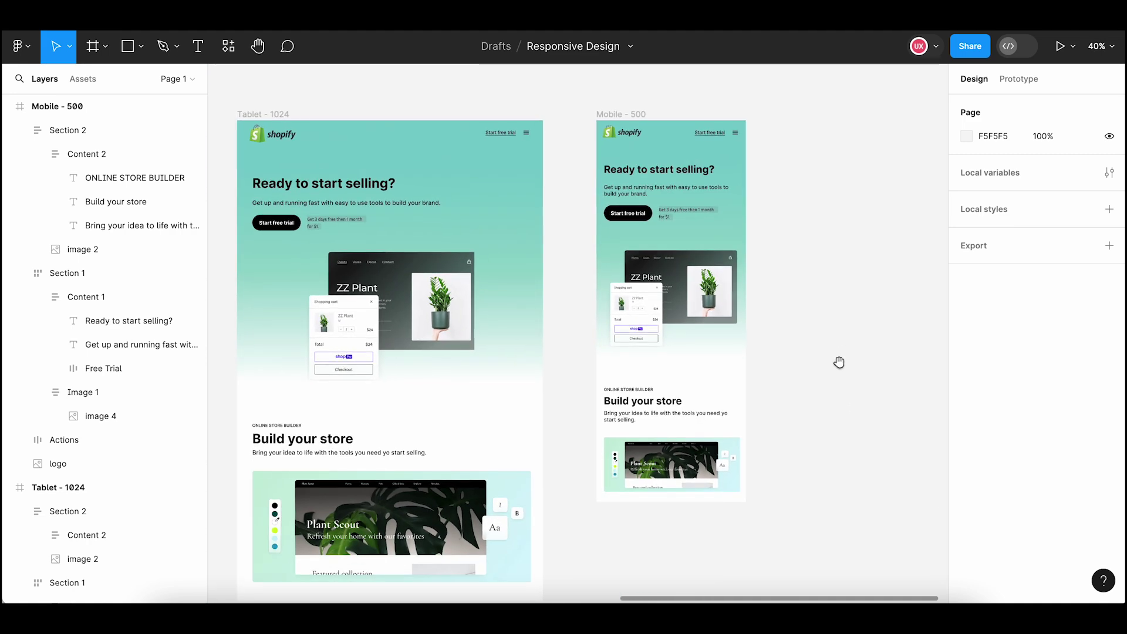
drag(837, 360, 880, 370)
scroll(880, 370, down, 3)
click(744, 189)
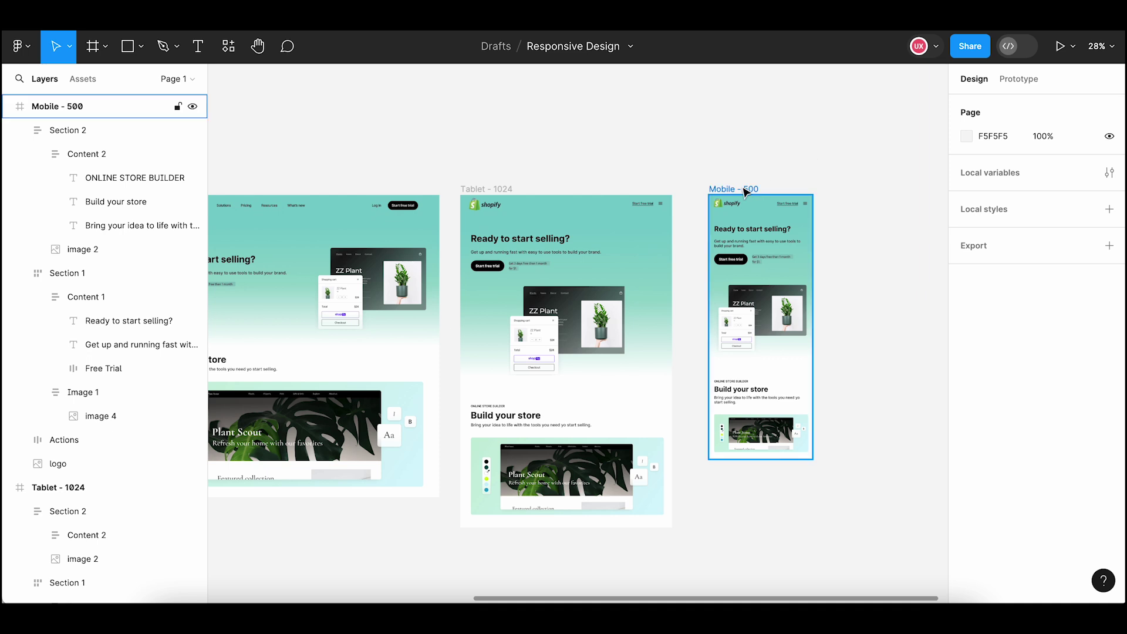
drag(744, 189, 727, 190)
click(754, 171)
scroll(757, 169, down, 1)
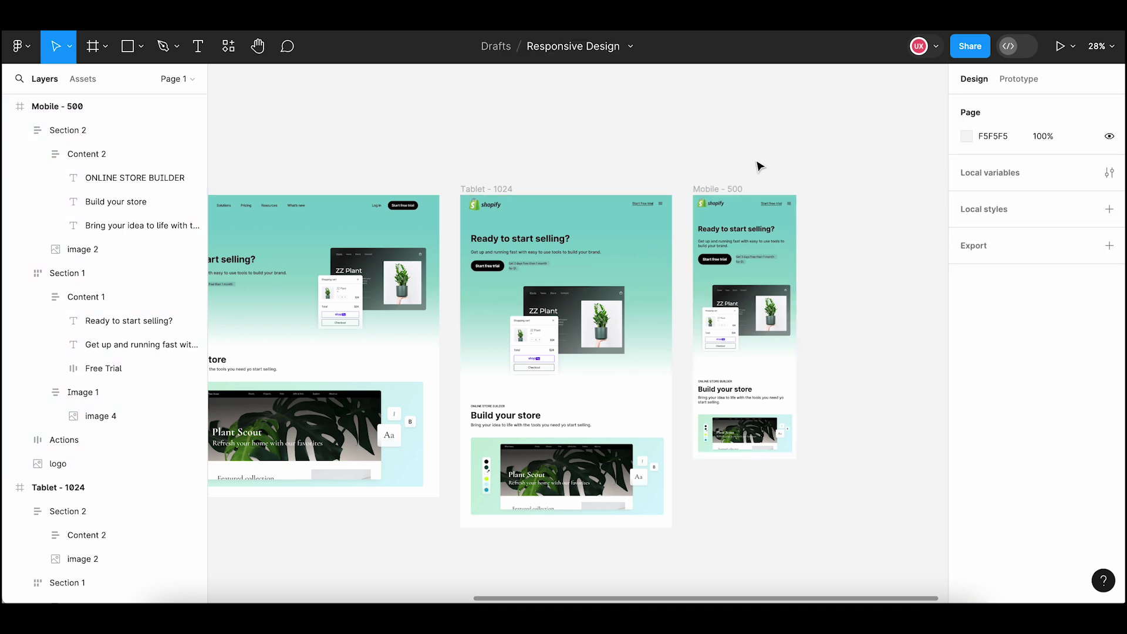
scroll(760, 169, down, 2)
scroll(760, 168, left, 2)
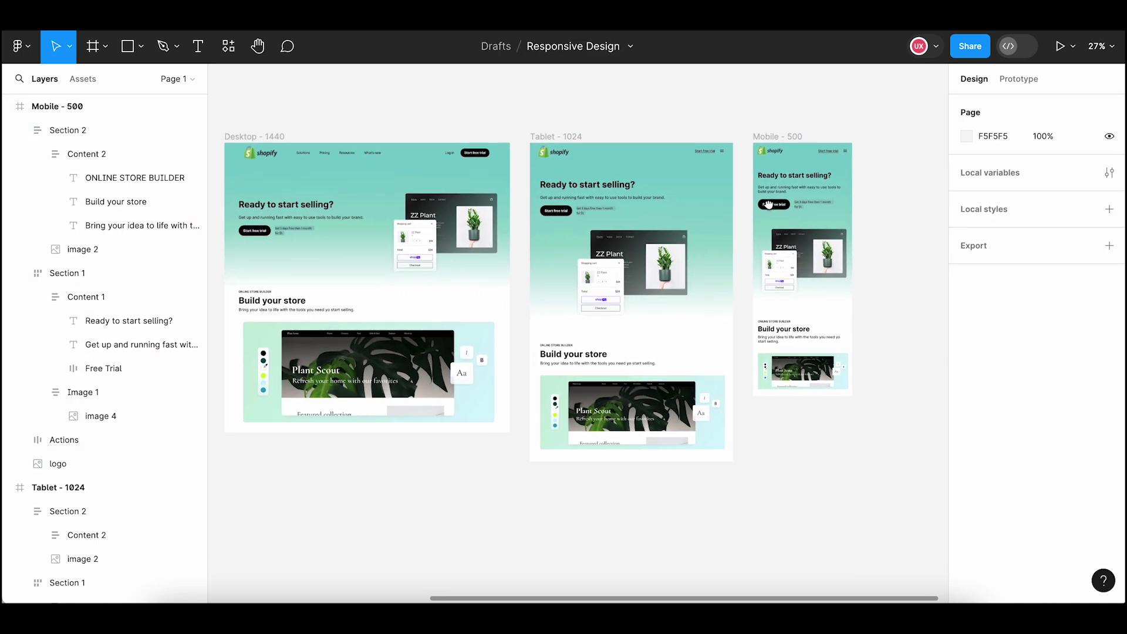